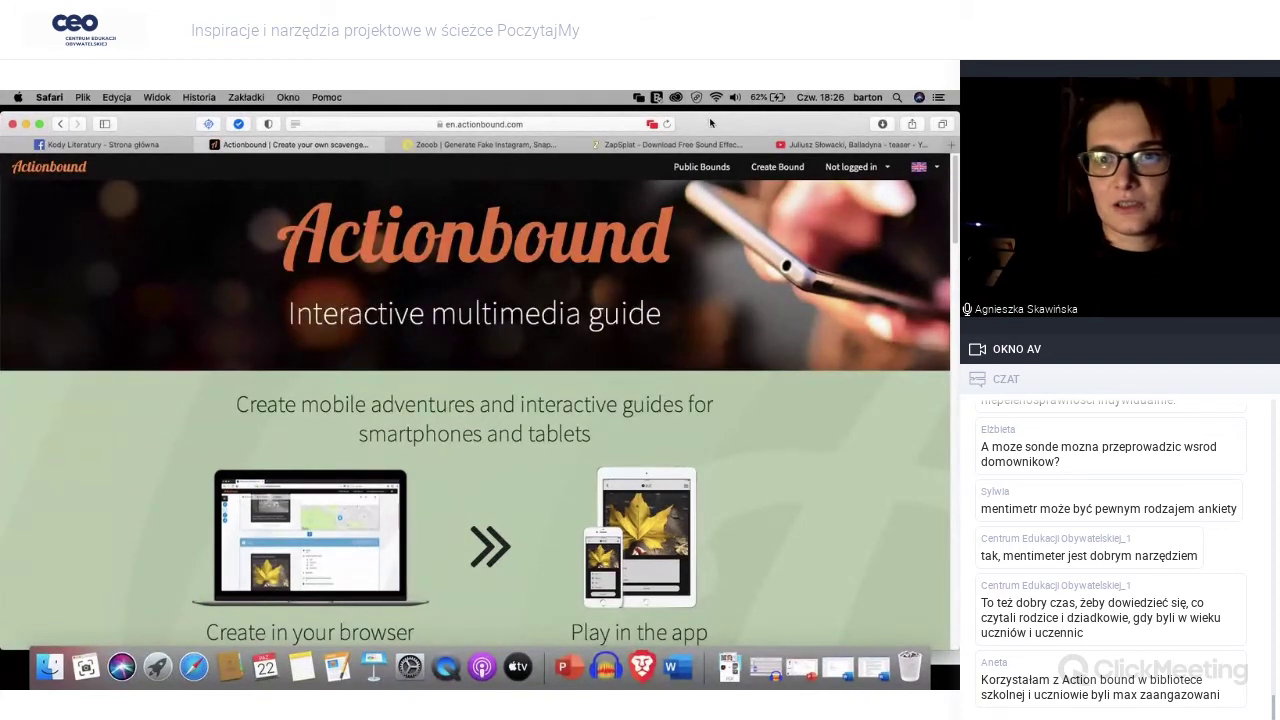
# Post the actionbound.com link in the ClickMeeting chat
pyautogui.click(445, 124)
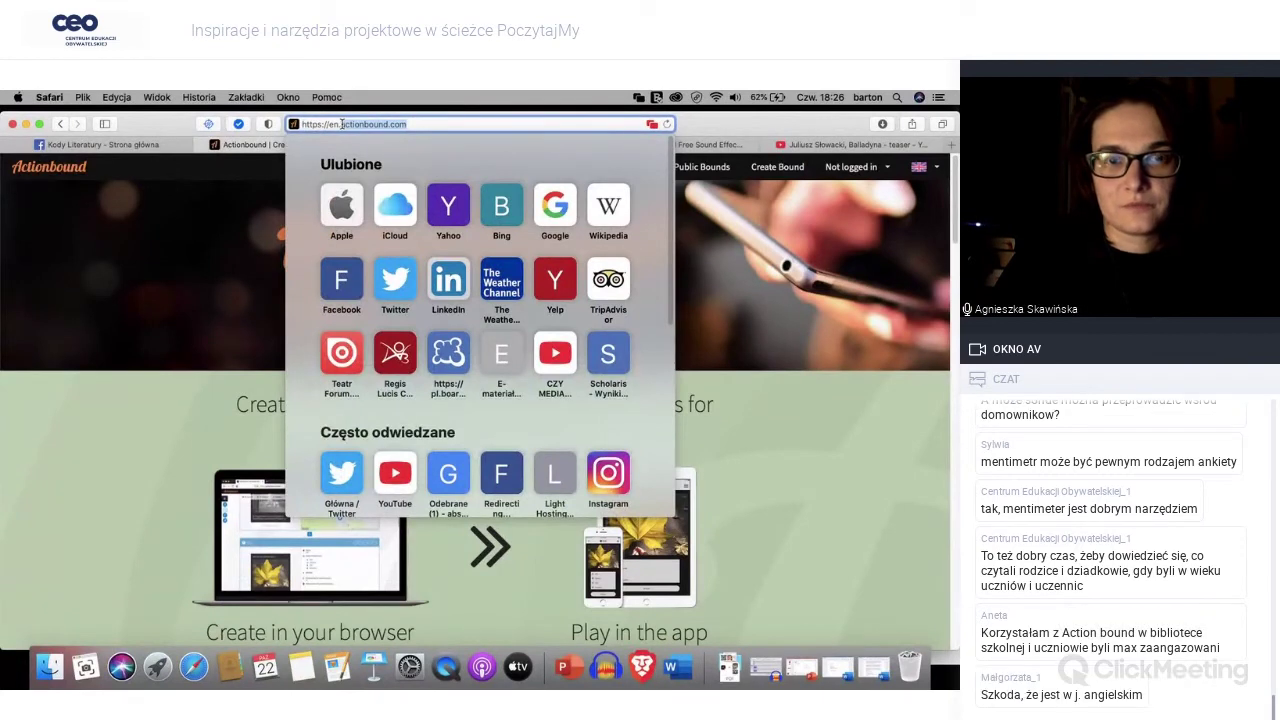
pyautogui.click(26, 124)
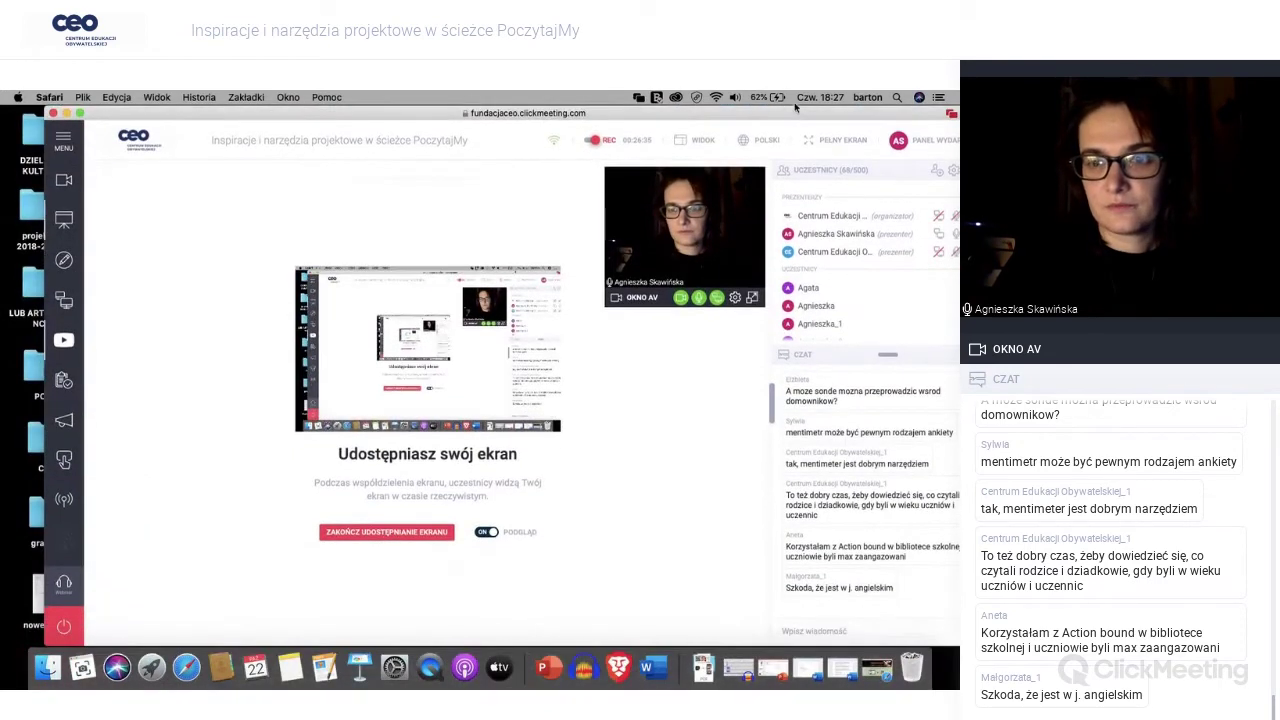
pyautogui.click(823, 632)
pyautogui.write('actionbound.com')
pyautogui.press('Return')
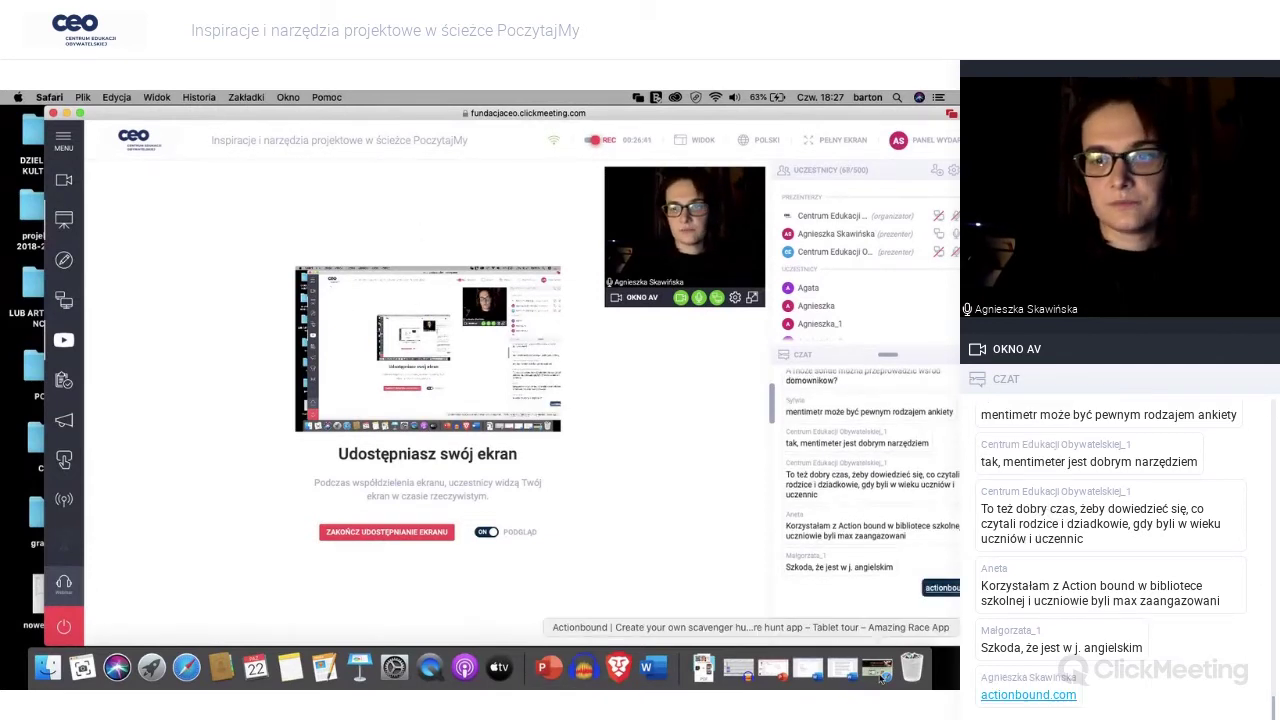
# Open Actionbound's login page and autofill the saved email and password
pyautogui.click(941, 587)
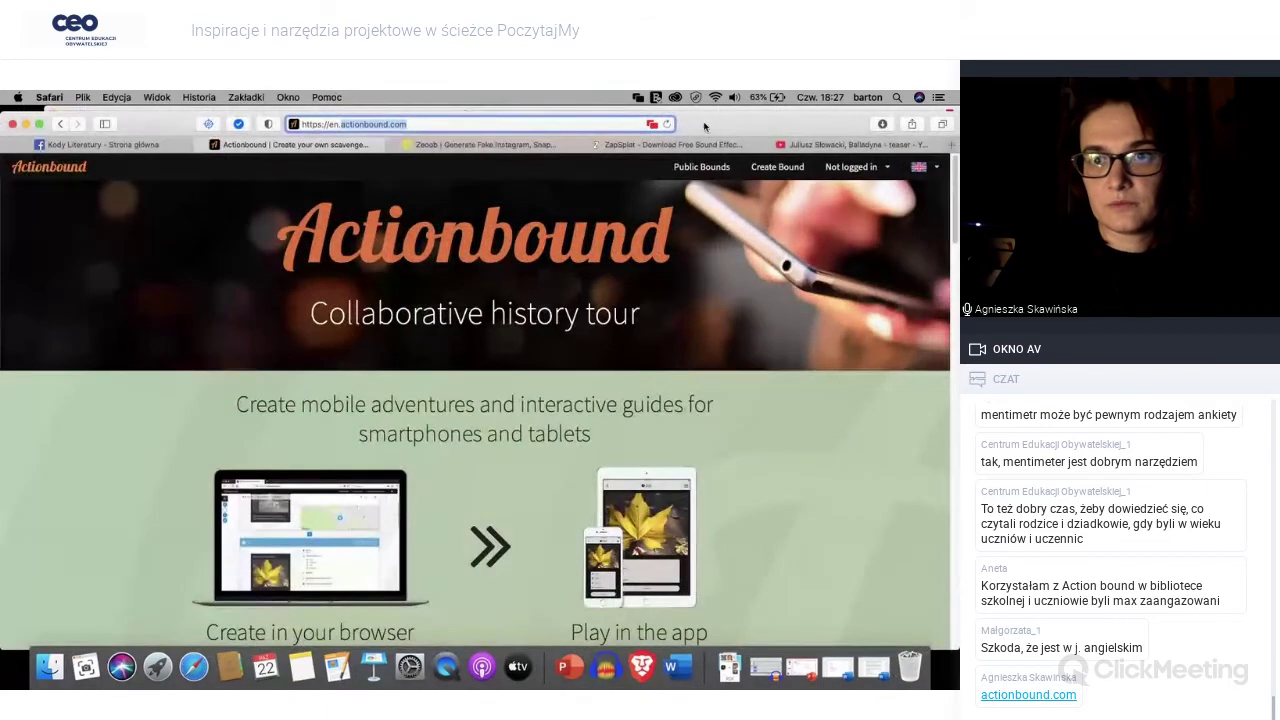
pyautogui.click(850, 168)
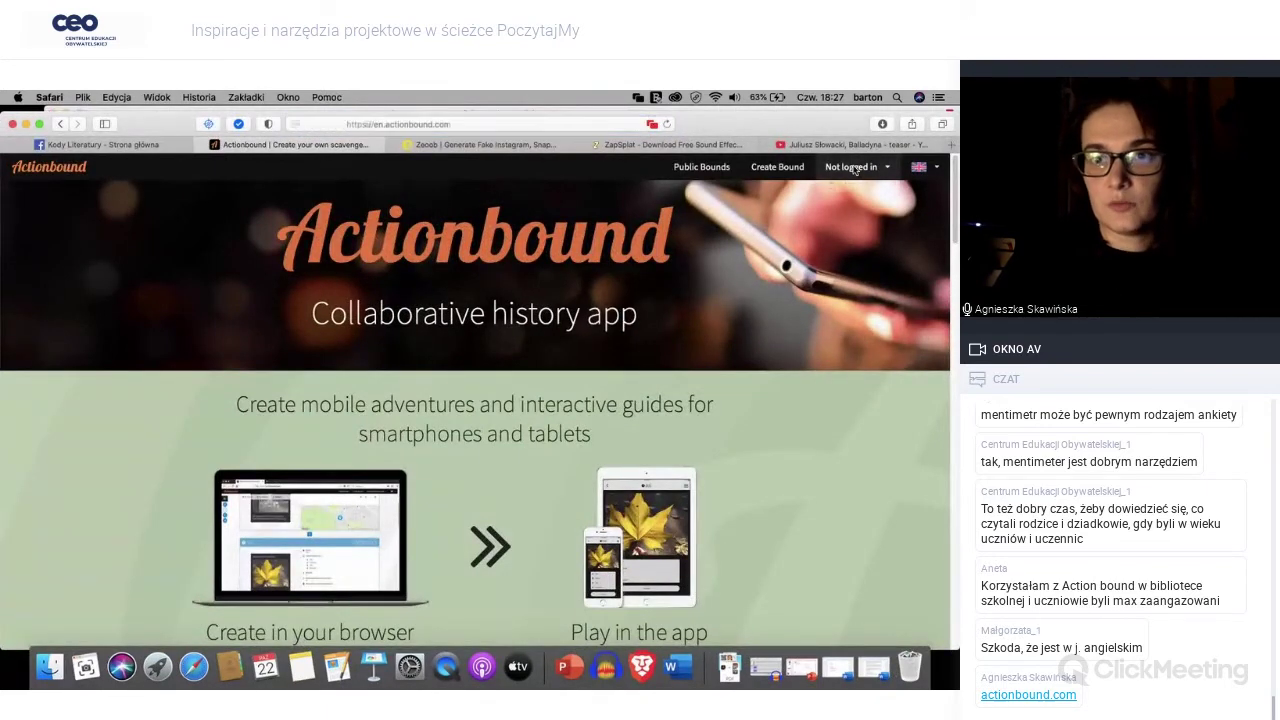
pyautogui.click(848, 191)
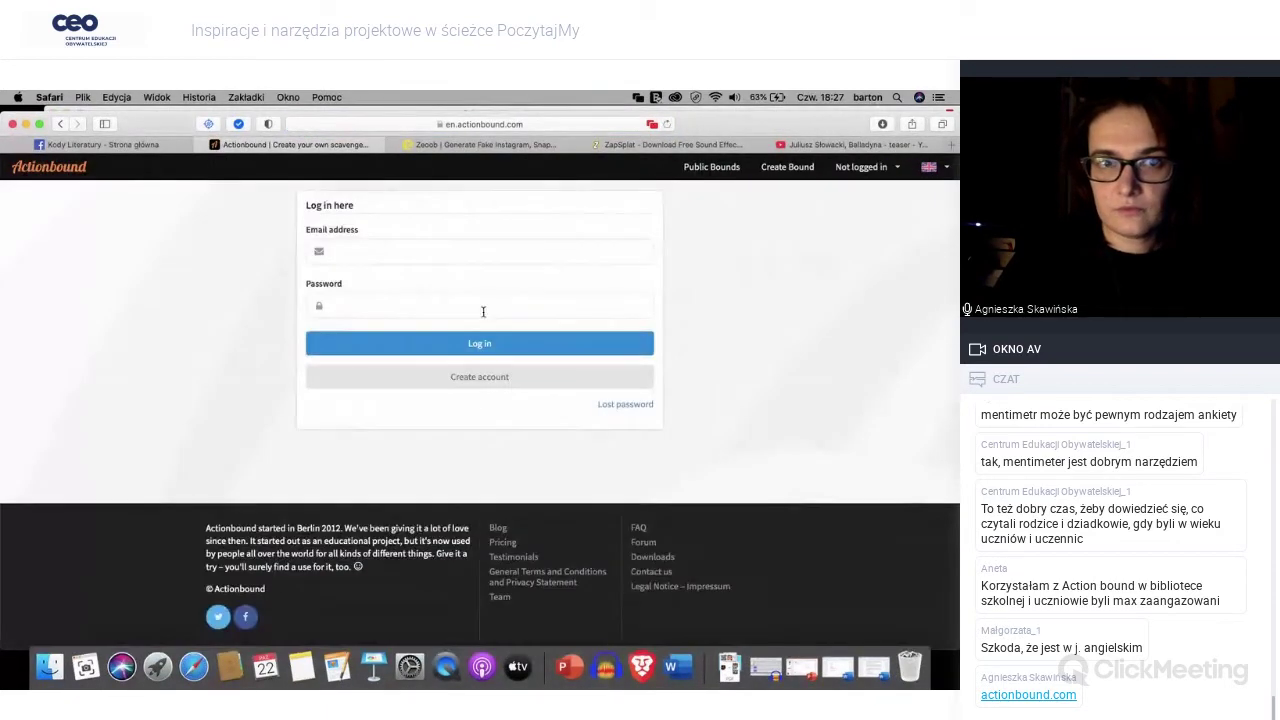
pyautogui.click(386, 254)
pyautogui.click(380, 277)
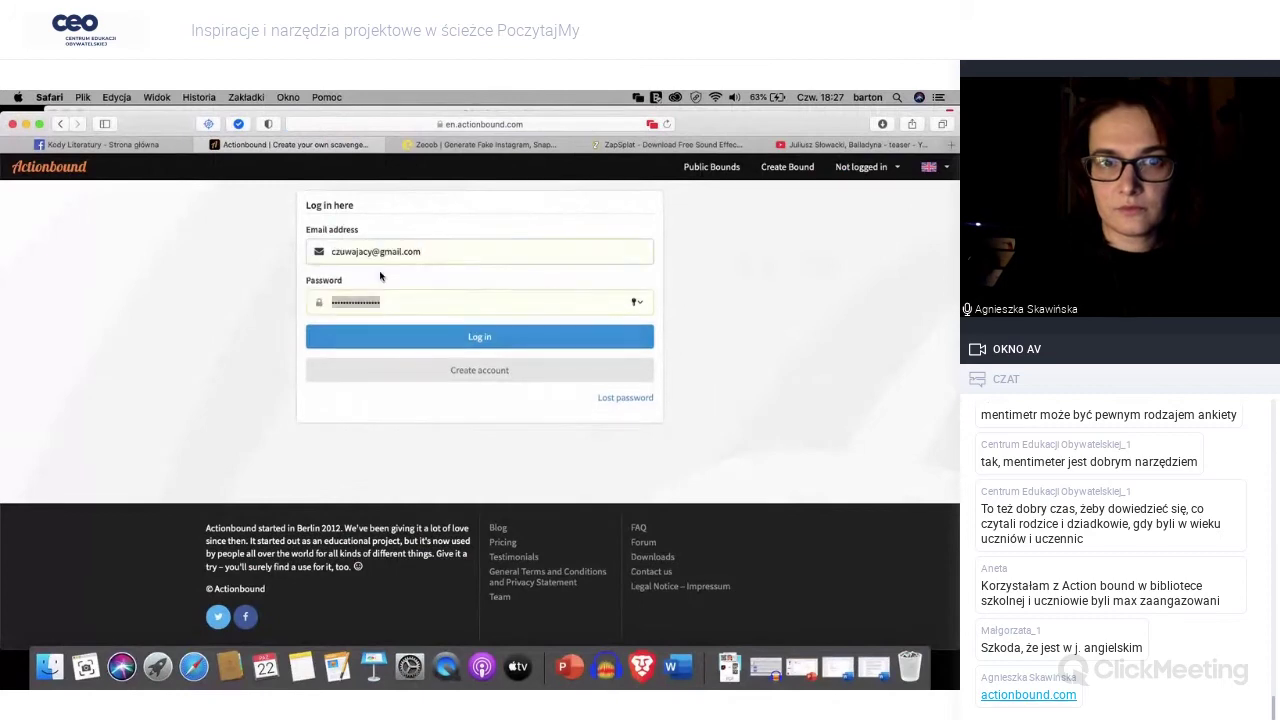
# Log in to Actionbound and bring up the My Bounds dashboard with the New Bound tile
pyautogui.click(465, 340)
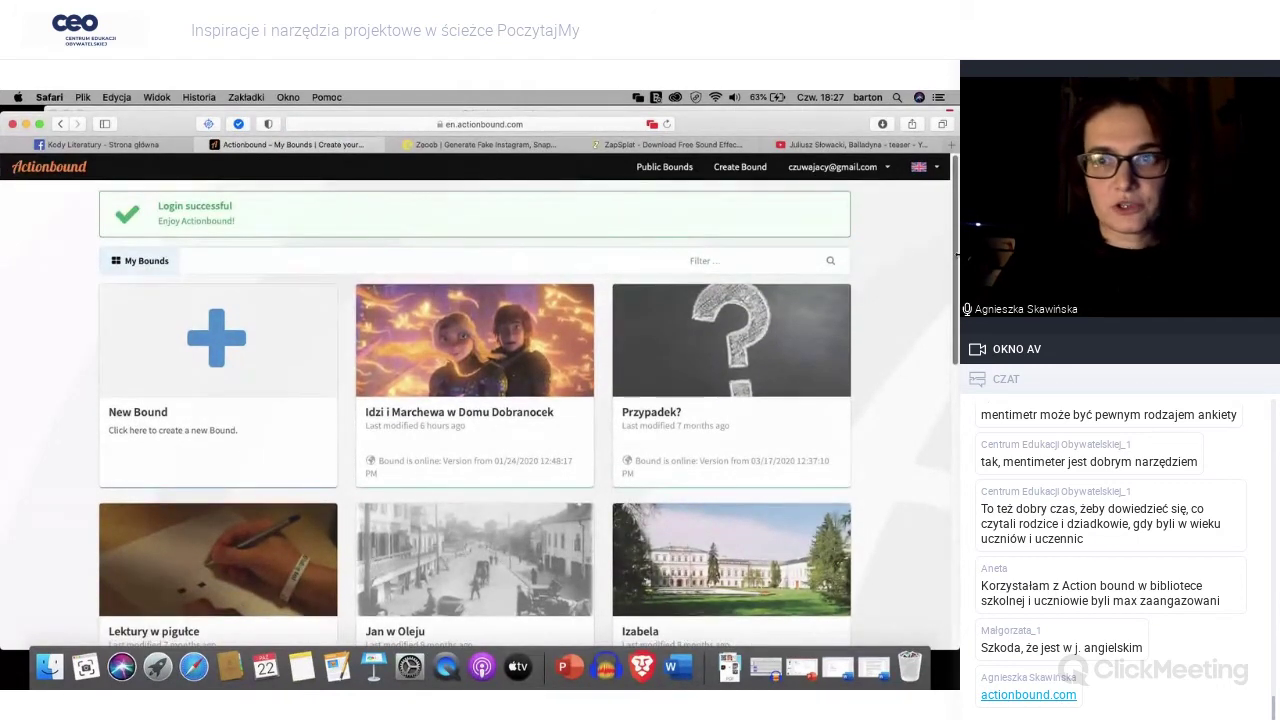
pyautogui.moveTo(955, 263); pyautogui.dragTo(955, 272)
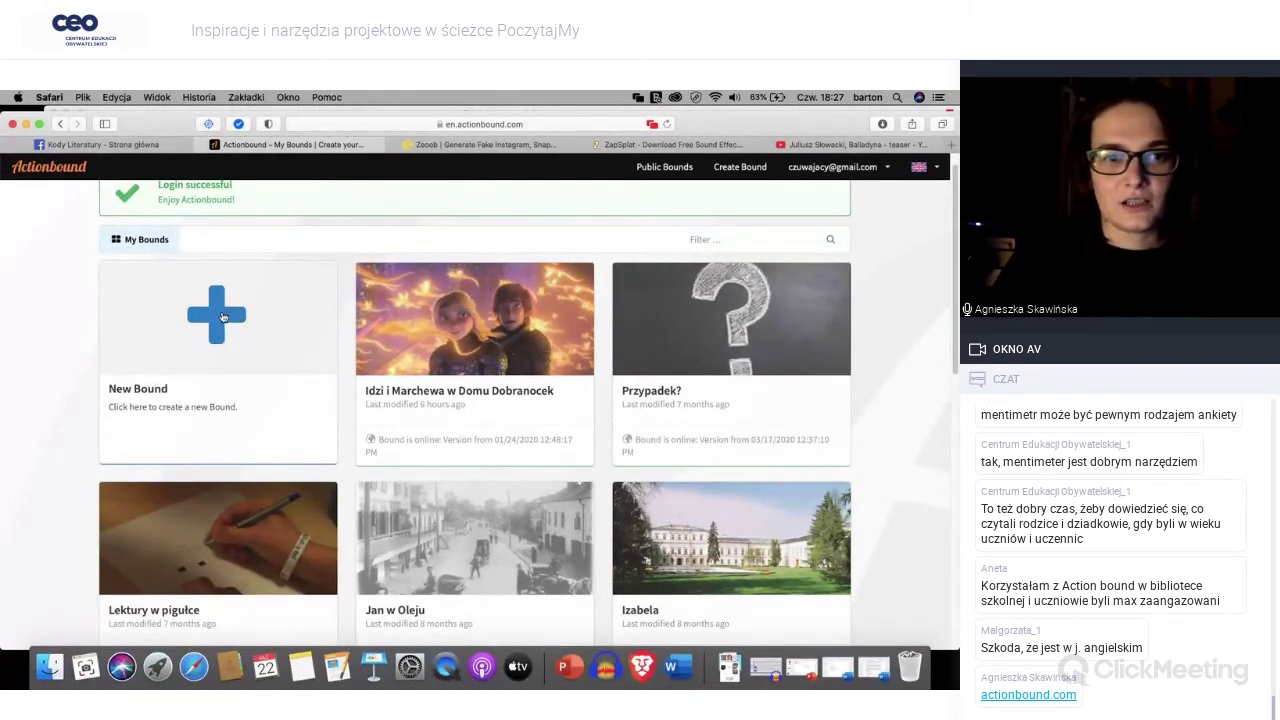
# Start a new bound titled 'test1' with web address 'test123123' as a Multiplayer Bound
pyautogui.click(222, 317)
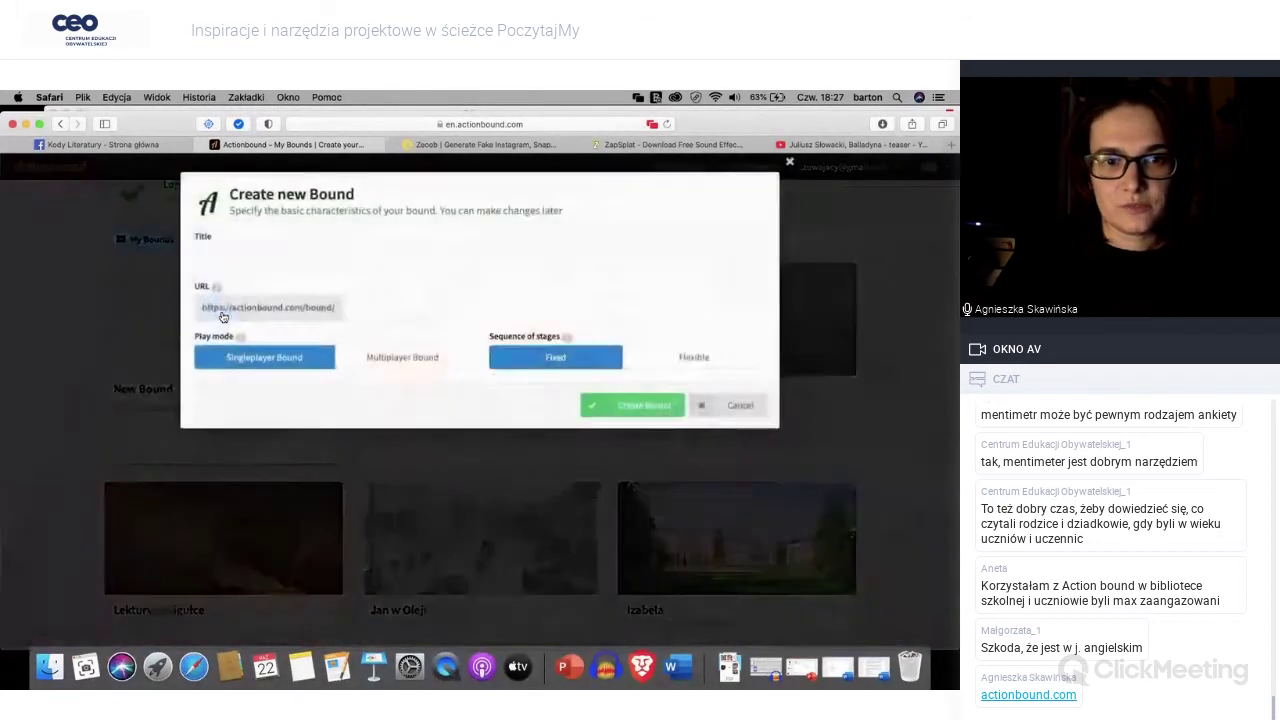
pyautogui.click(271, 263)
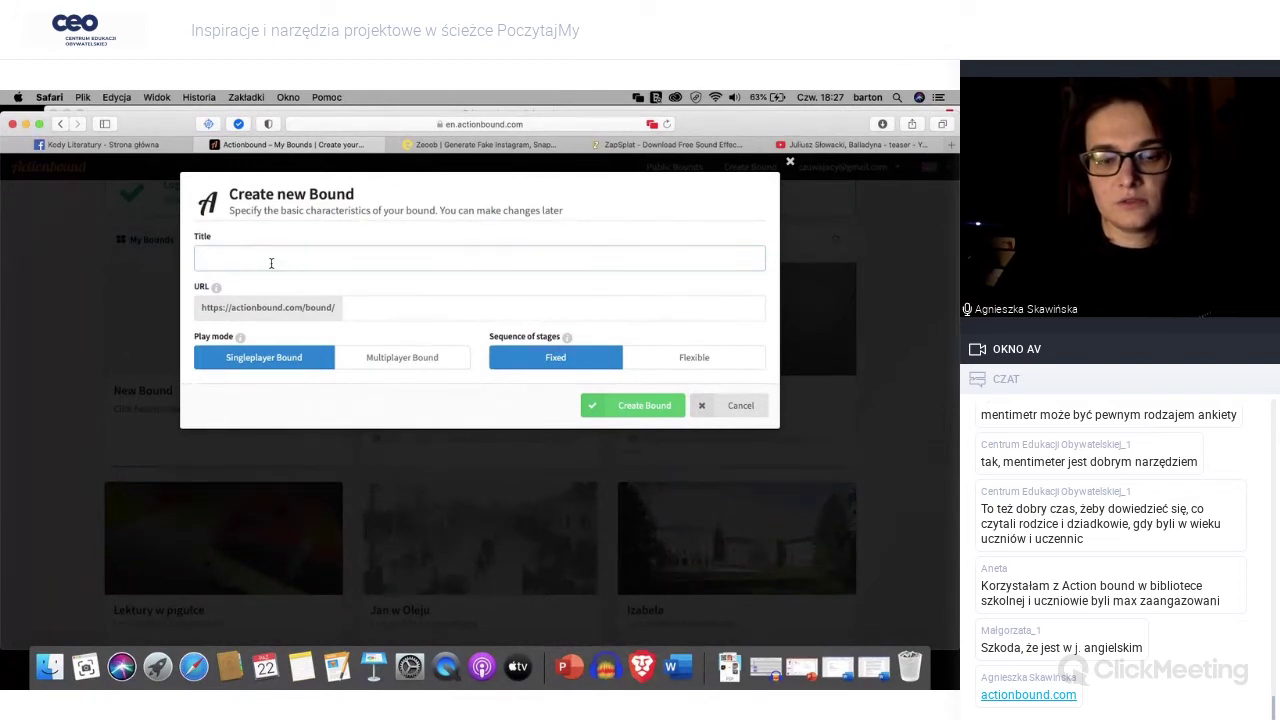
pyautogui.write('test1')
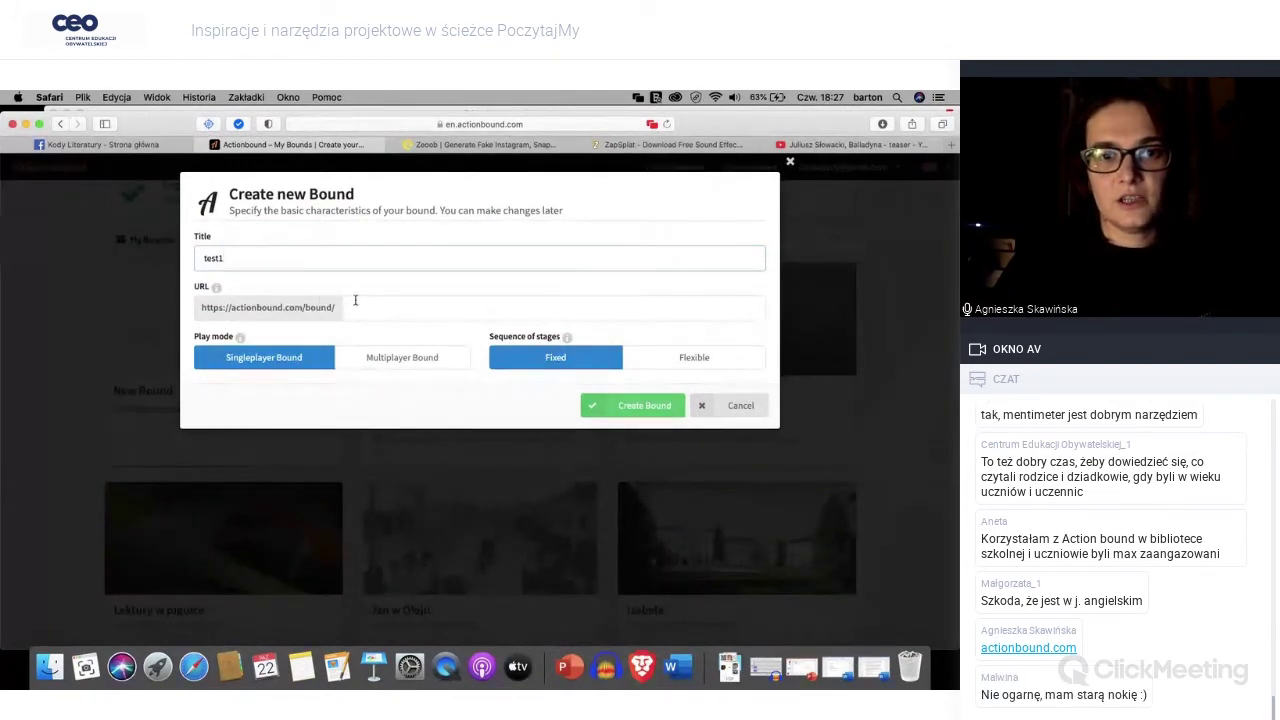
pyautogui.click(328, 306)
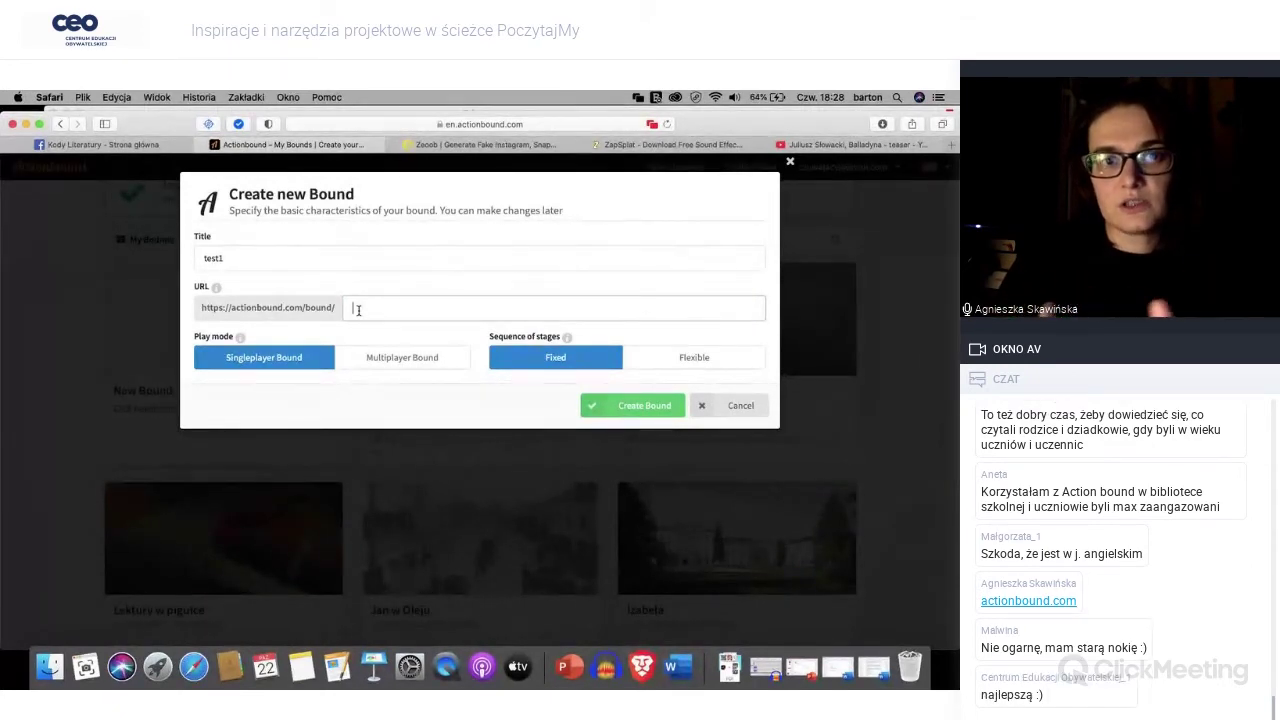
pyautogui.click(358, 310)
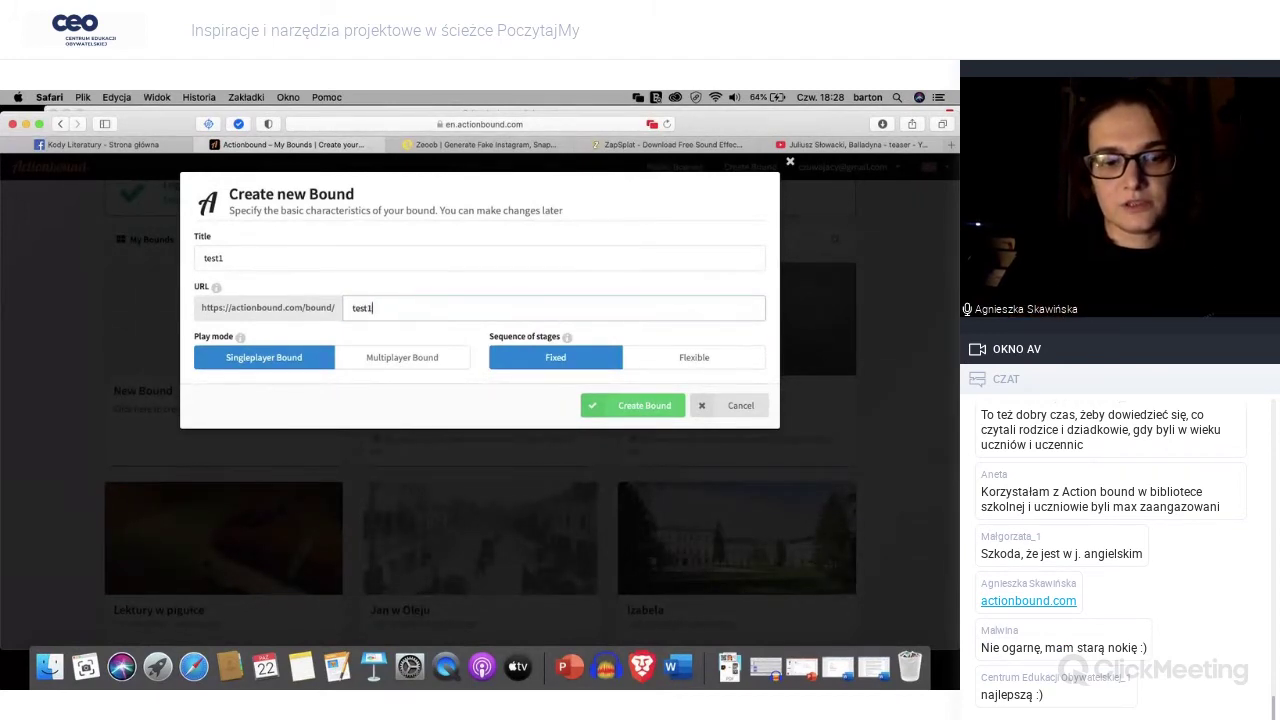
pyautogui.write('test123123123')
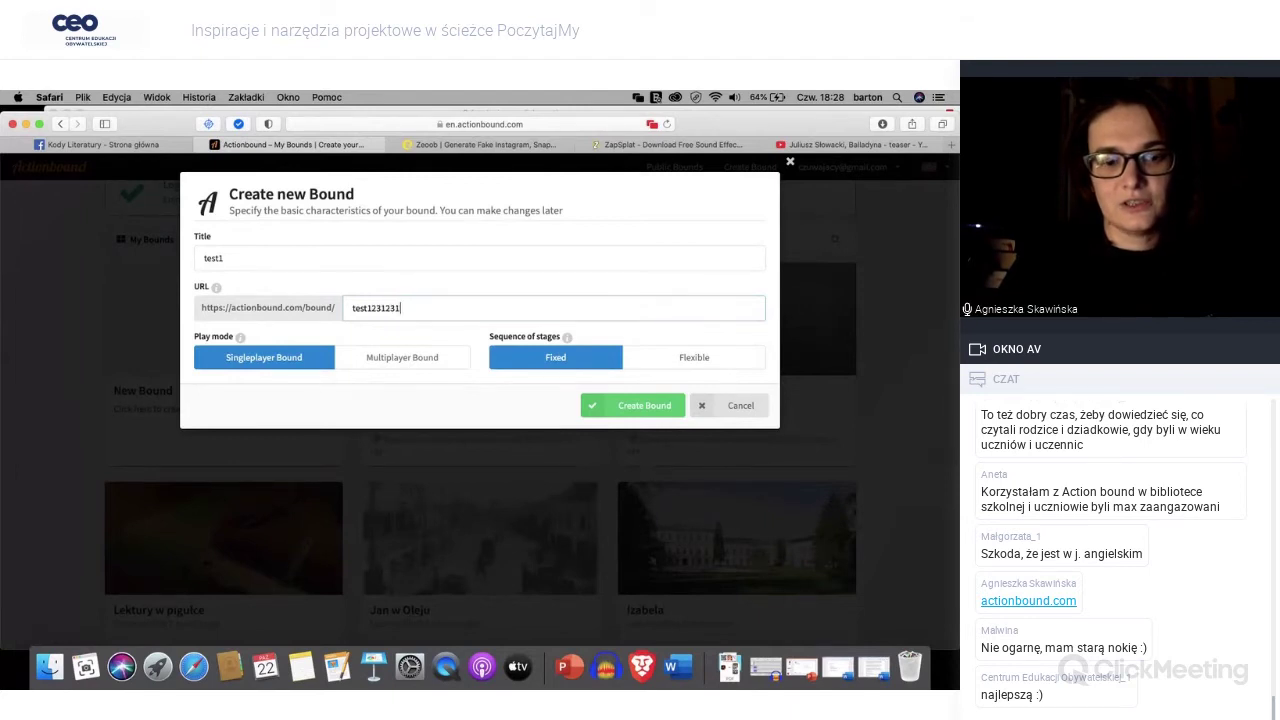
pyautogui.click(383, 360)
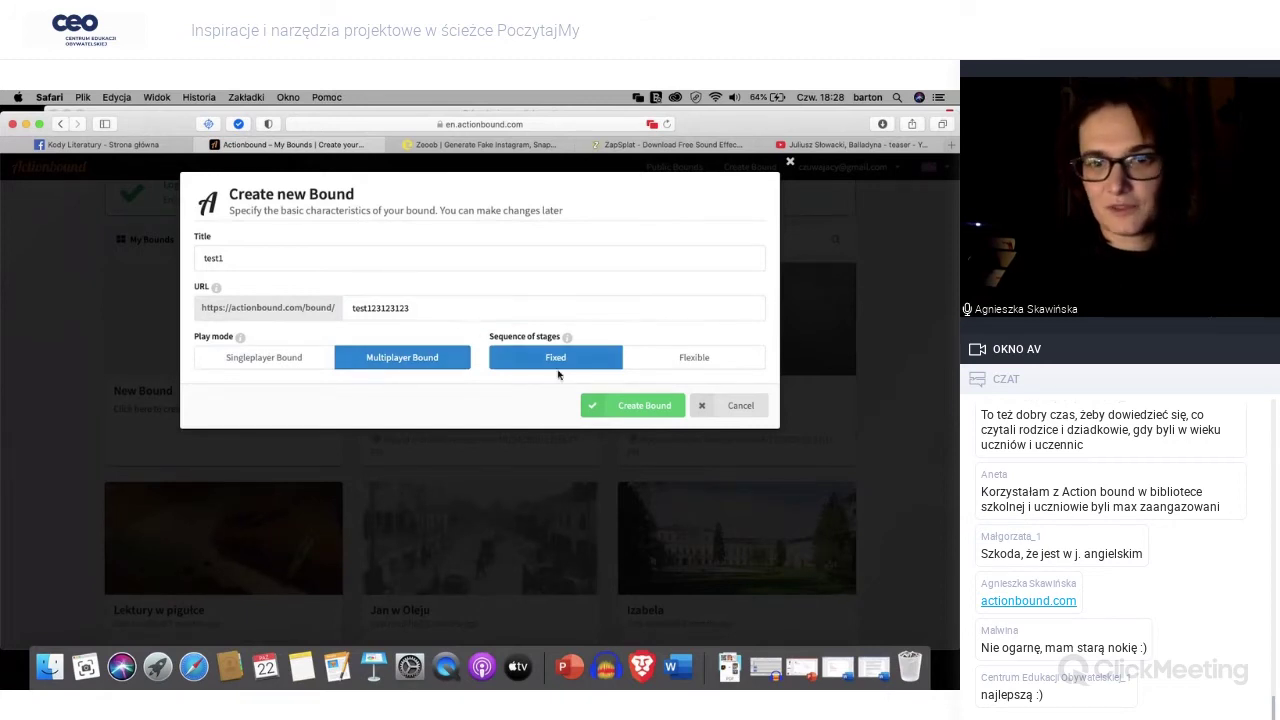
# Fix the rejected web address by adding 'er' and create the bound
pyautogui.click(632, 407)
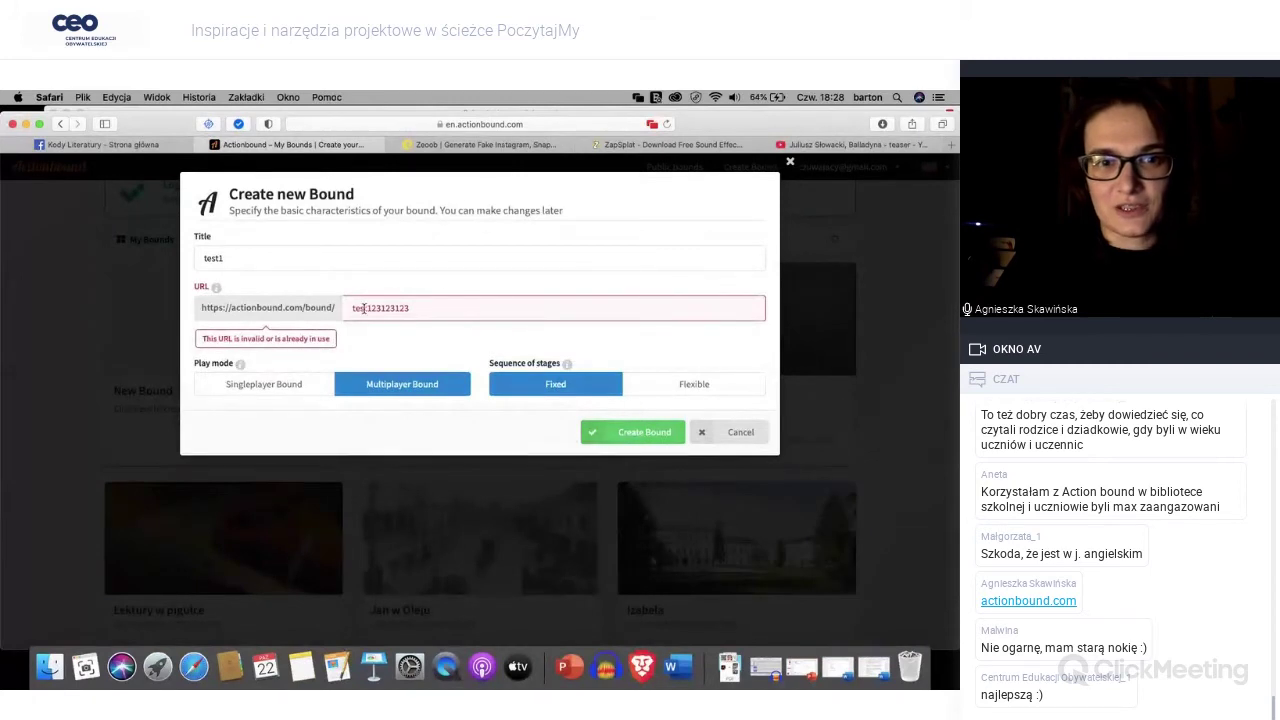
pyautogui.click(366, 308)
pyautogui.write('er')
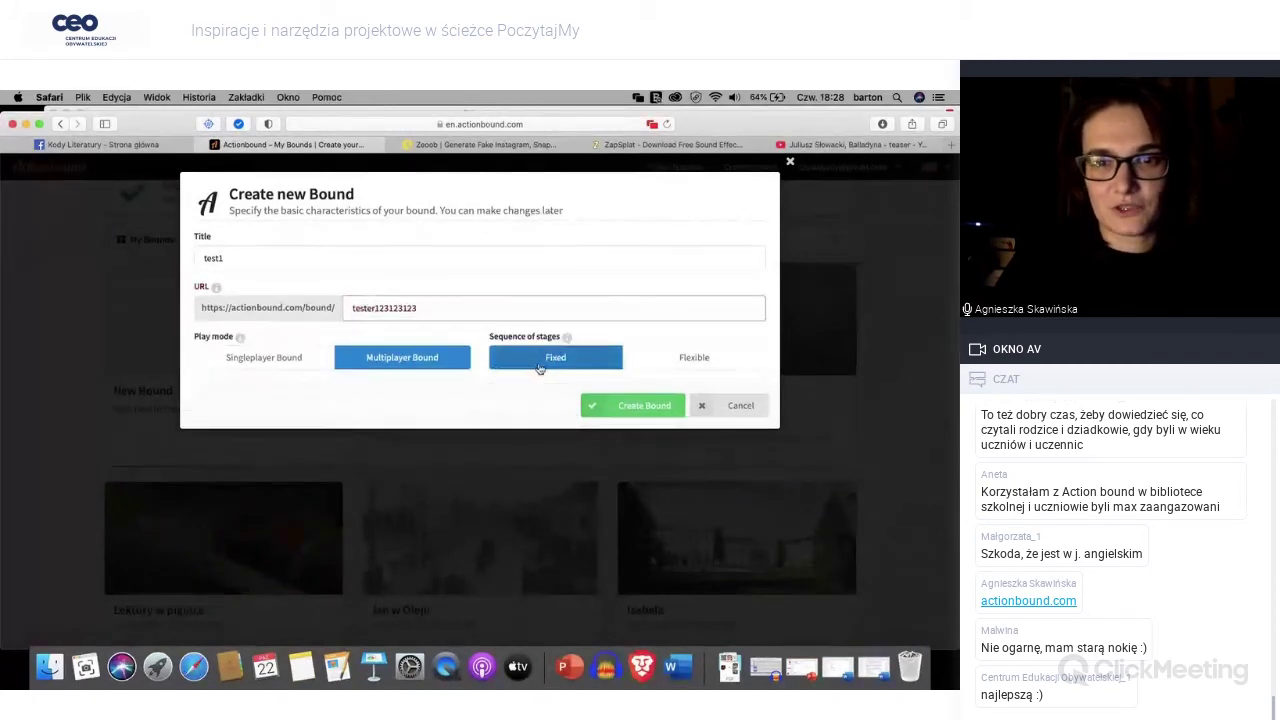
pyautogui.click(631, 410)
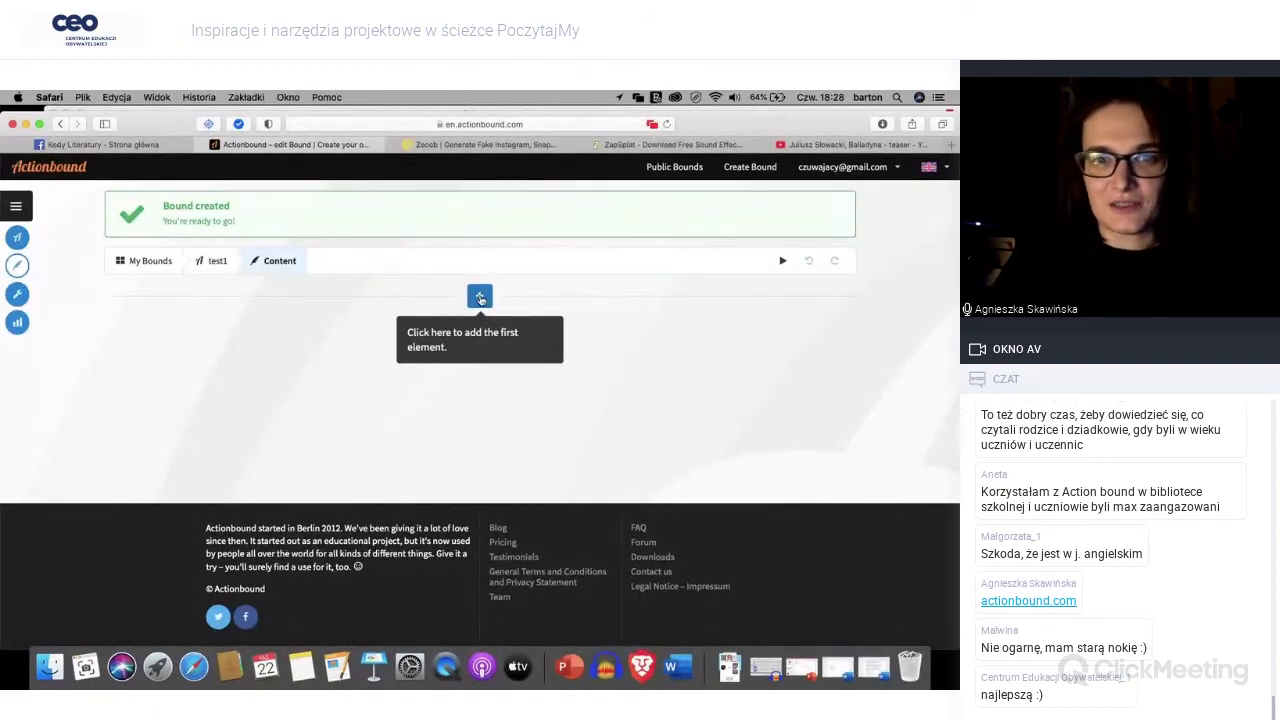
# Add an Information element with the text 'Wprowadzenie i zasady gry' and open its Media Library
pyautogui.click(478, 296)
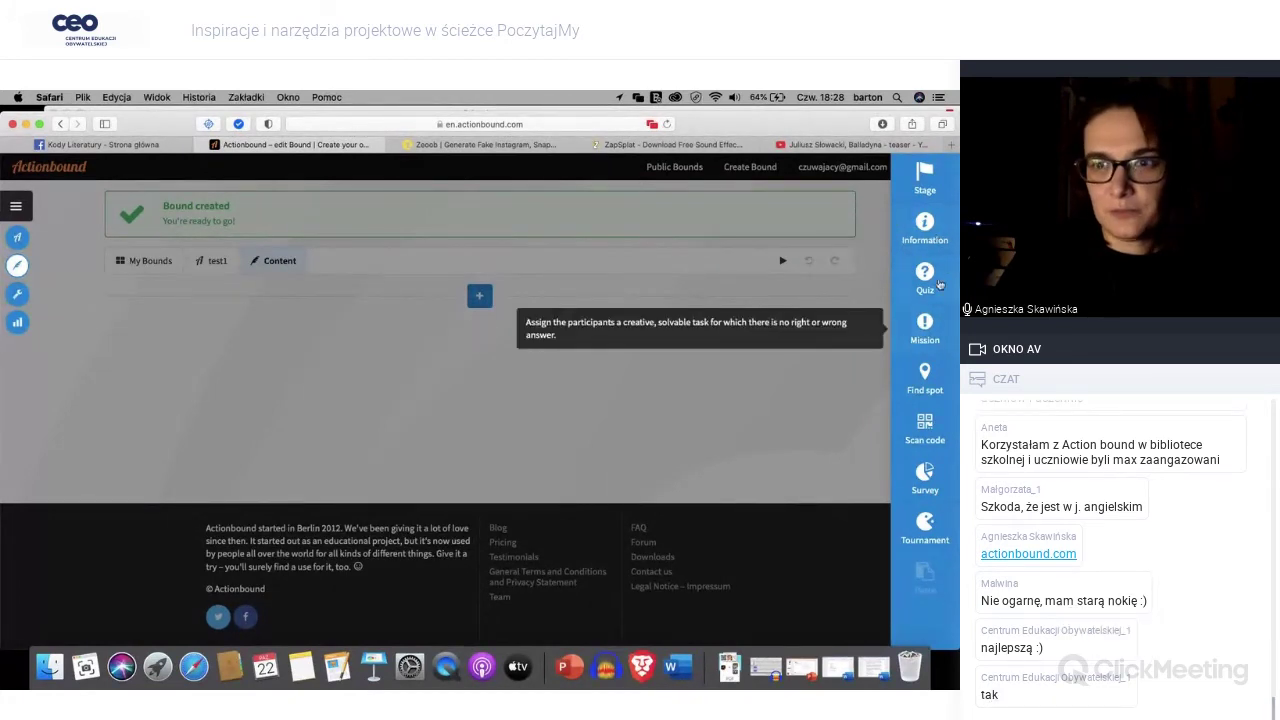
pyautogui.click(925, 225)
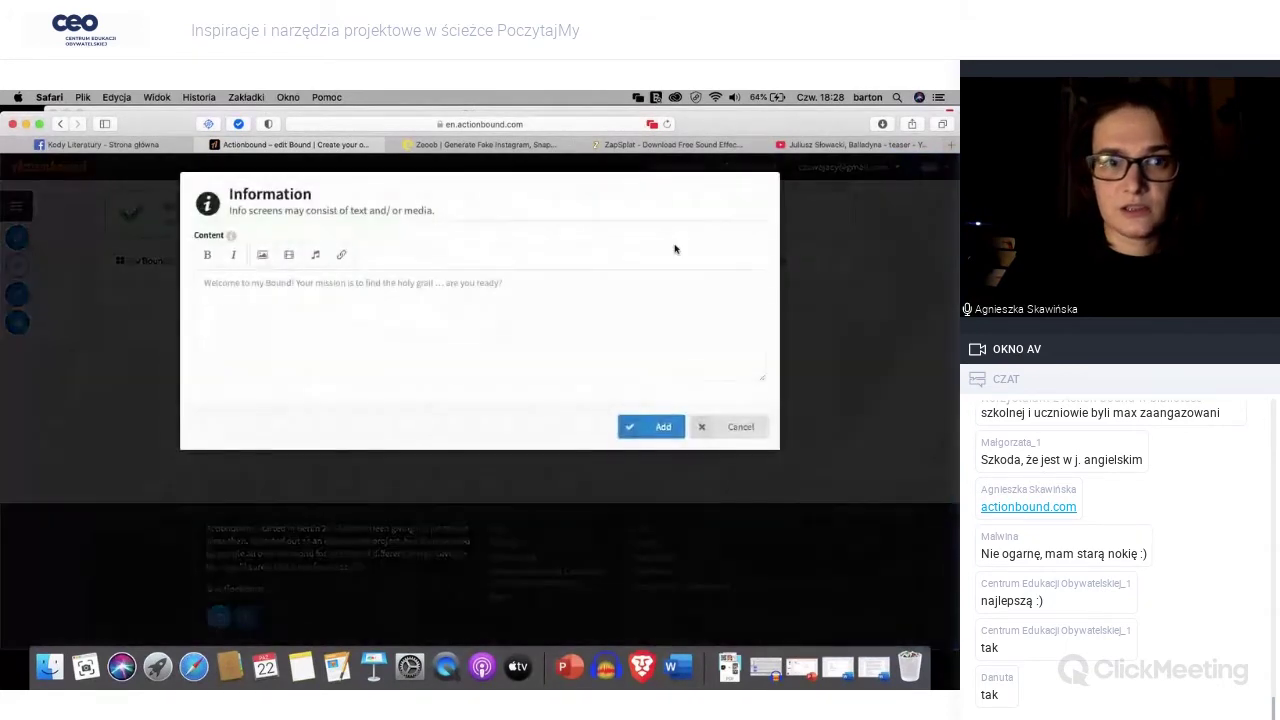
pyautogui.click(398, 290)
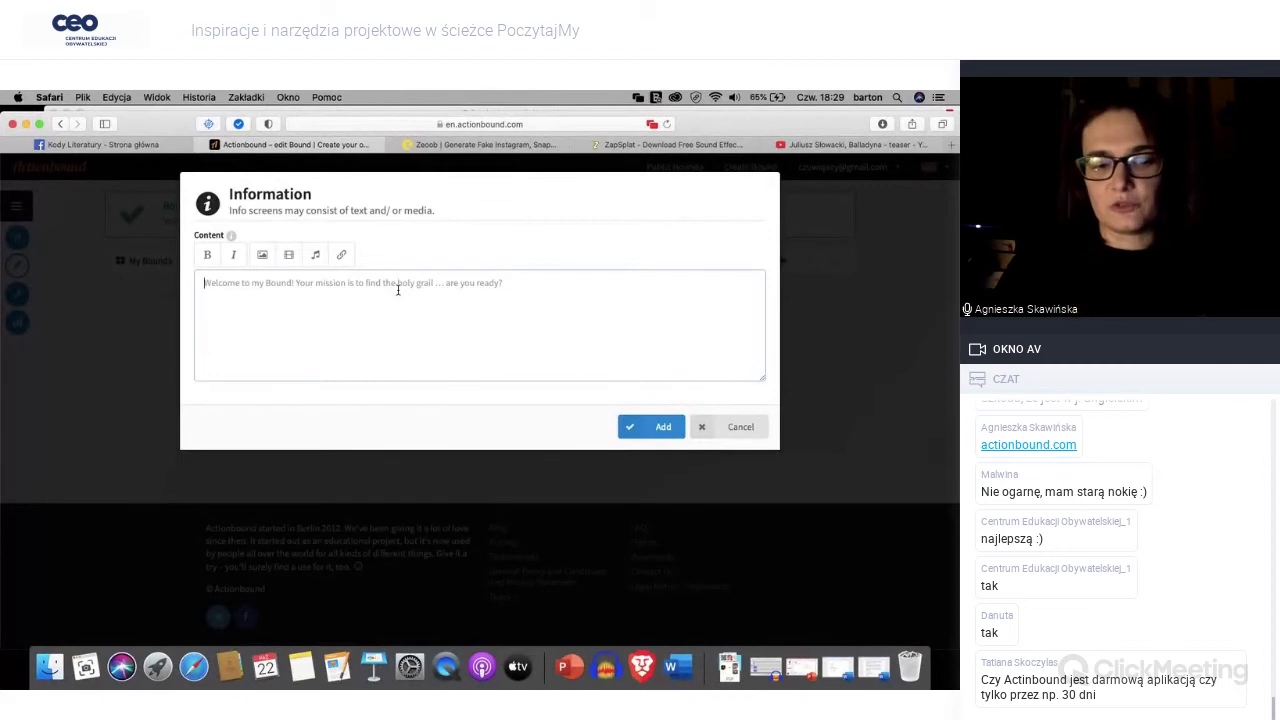
pyautogui.write('W')
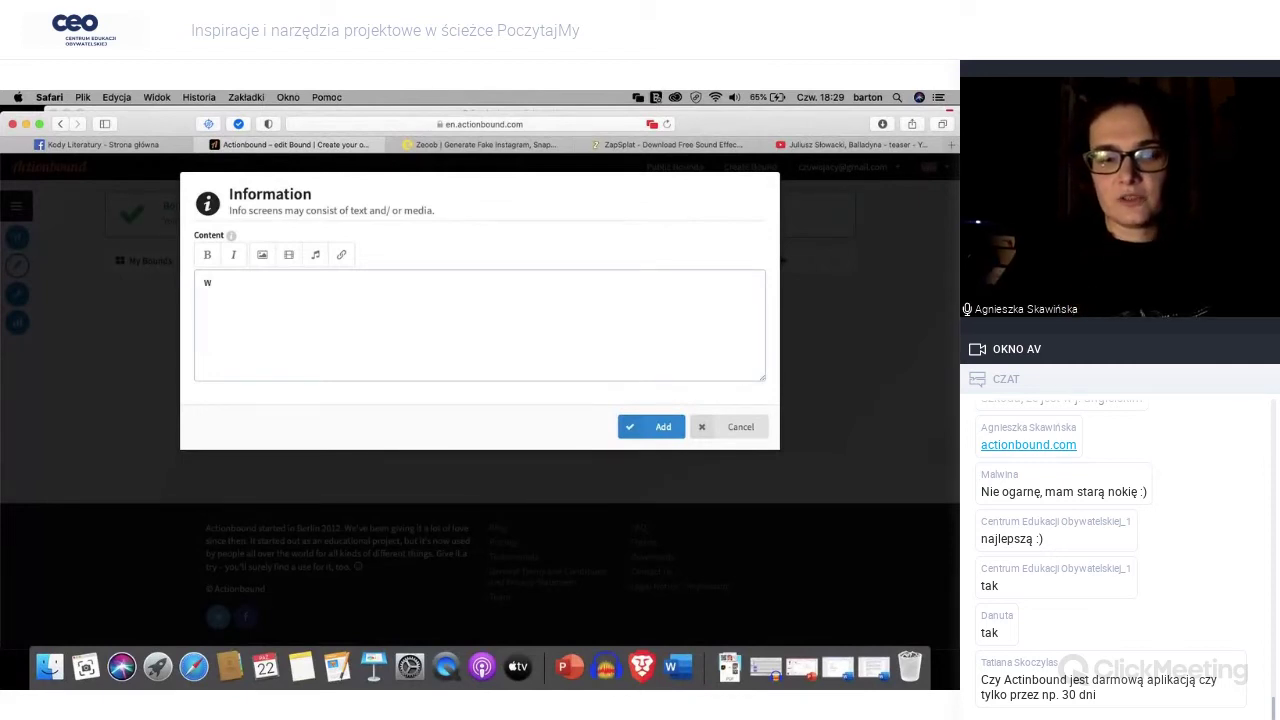
pyautogui.write('prowadzenie i zasady gry')
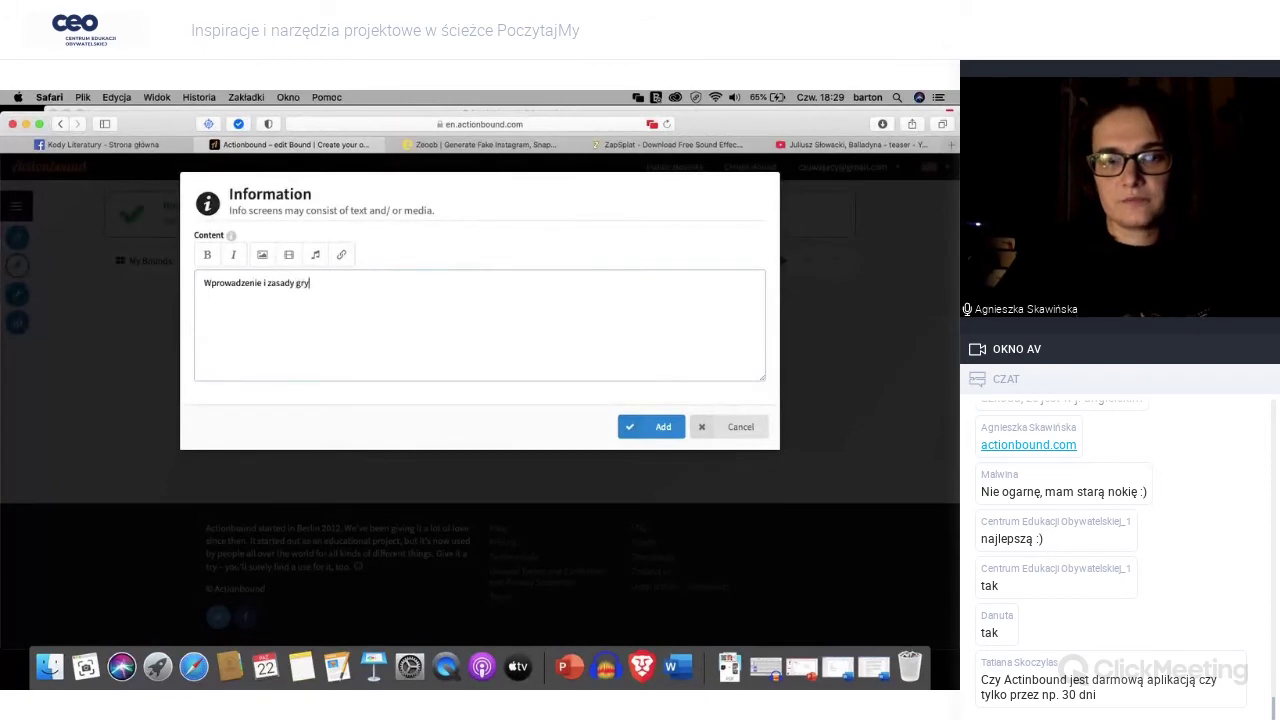
pyautogui.click(261, 255)
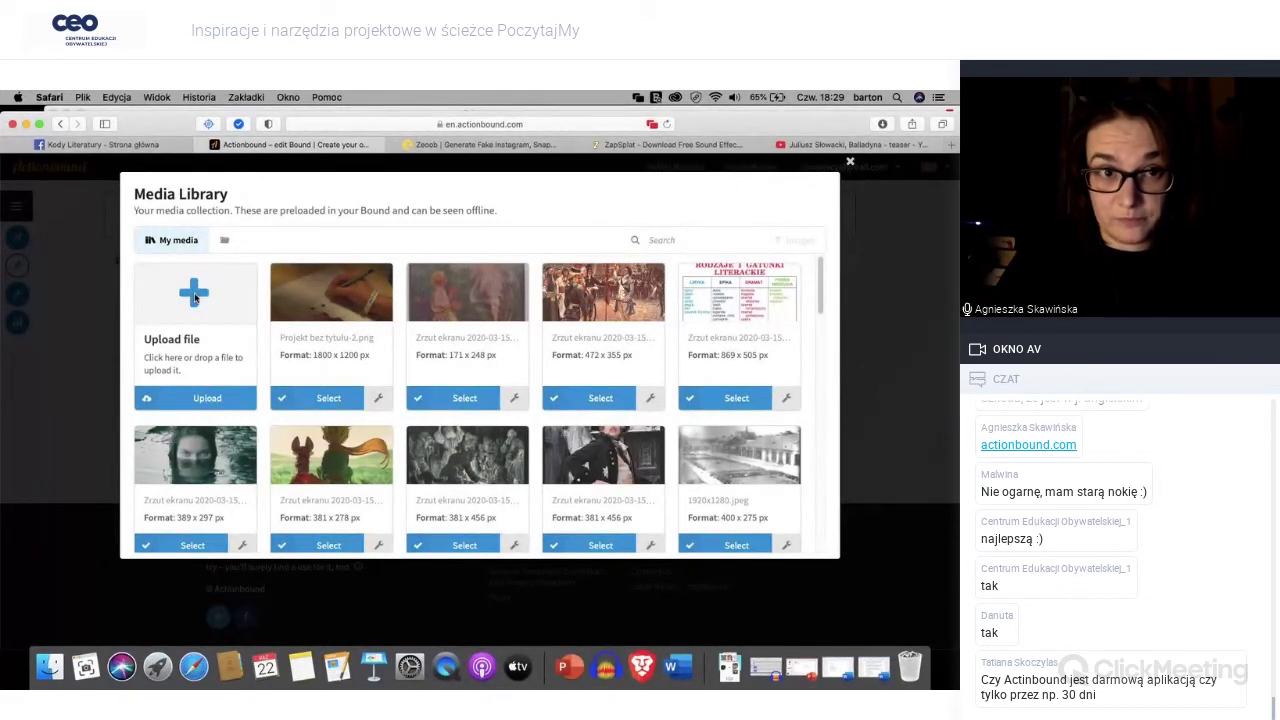
# Upload the 'Słowacki - stypa-12' image to the media library
pyautogui.click(194, 297)
pyautogui.moveTo(454, 196); pyautogui.dragTo(446, 363)
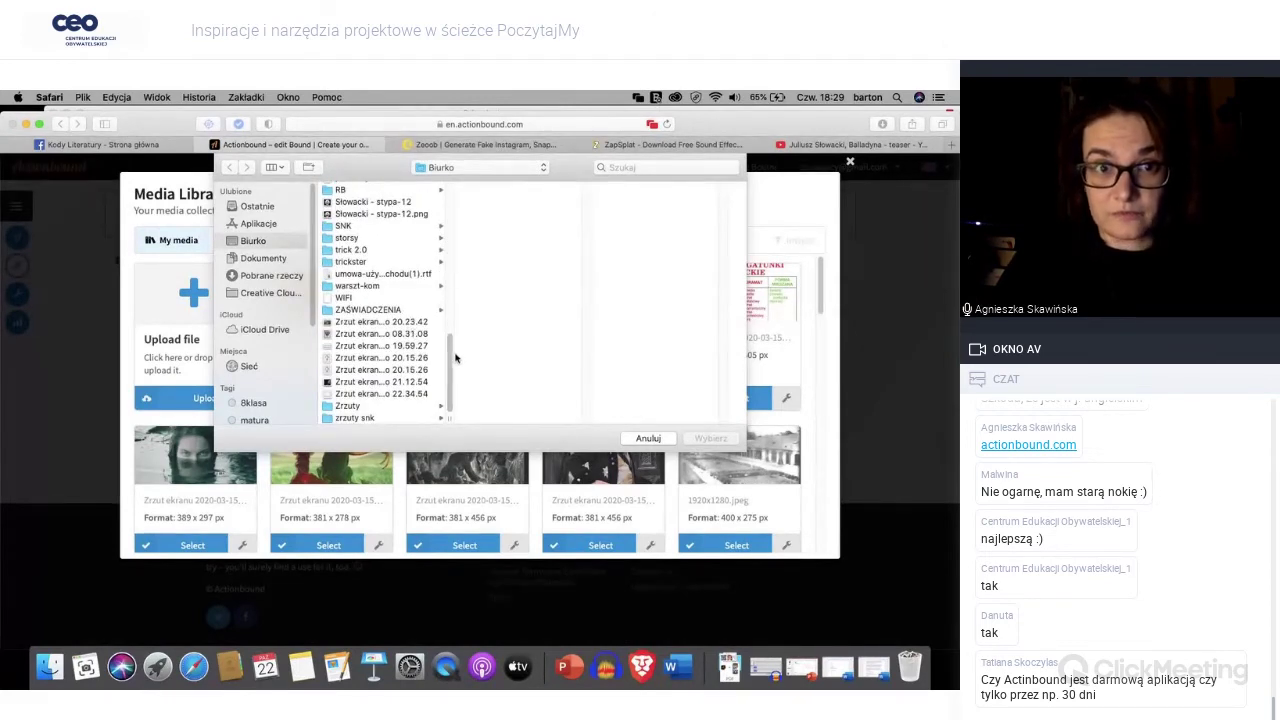
pyautogui.click(386, 203)
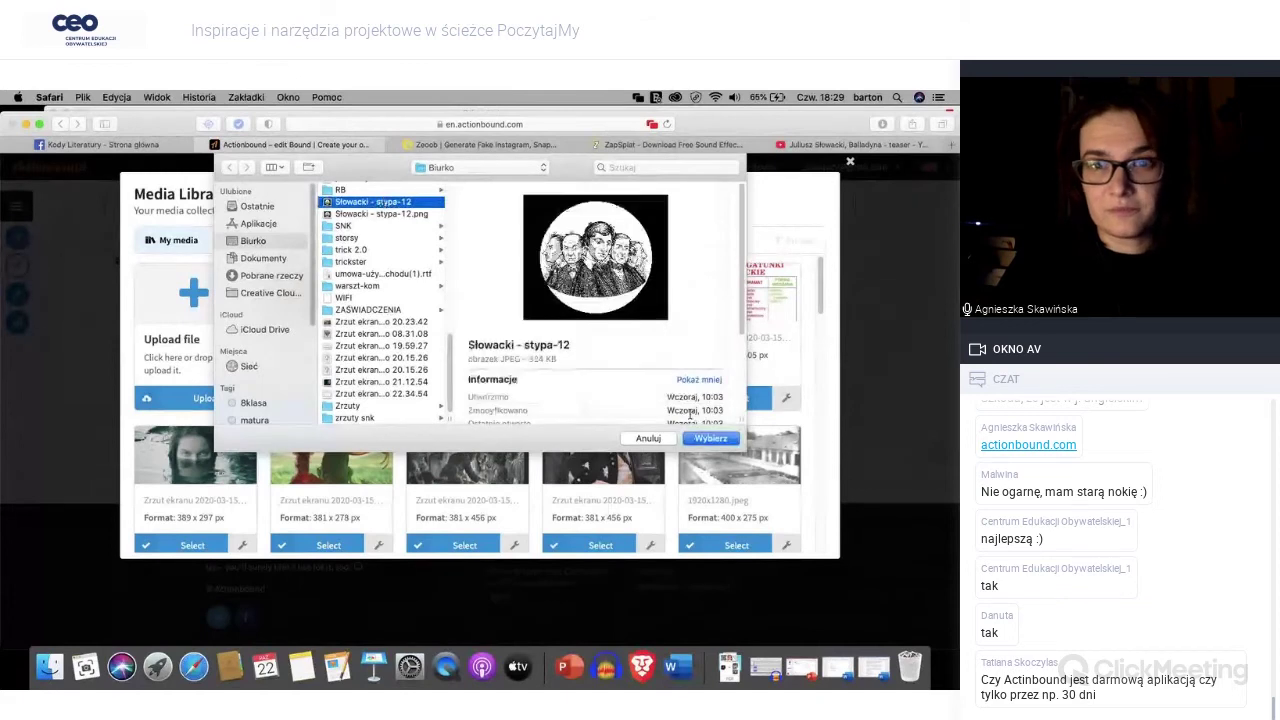
pyautogui.click(709, 438)
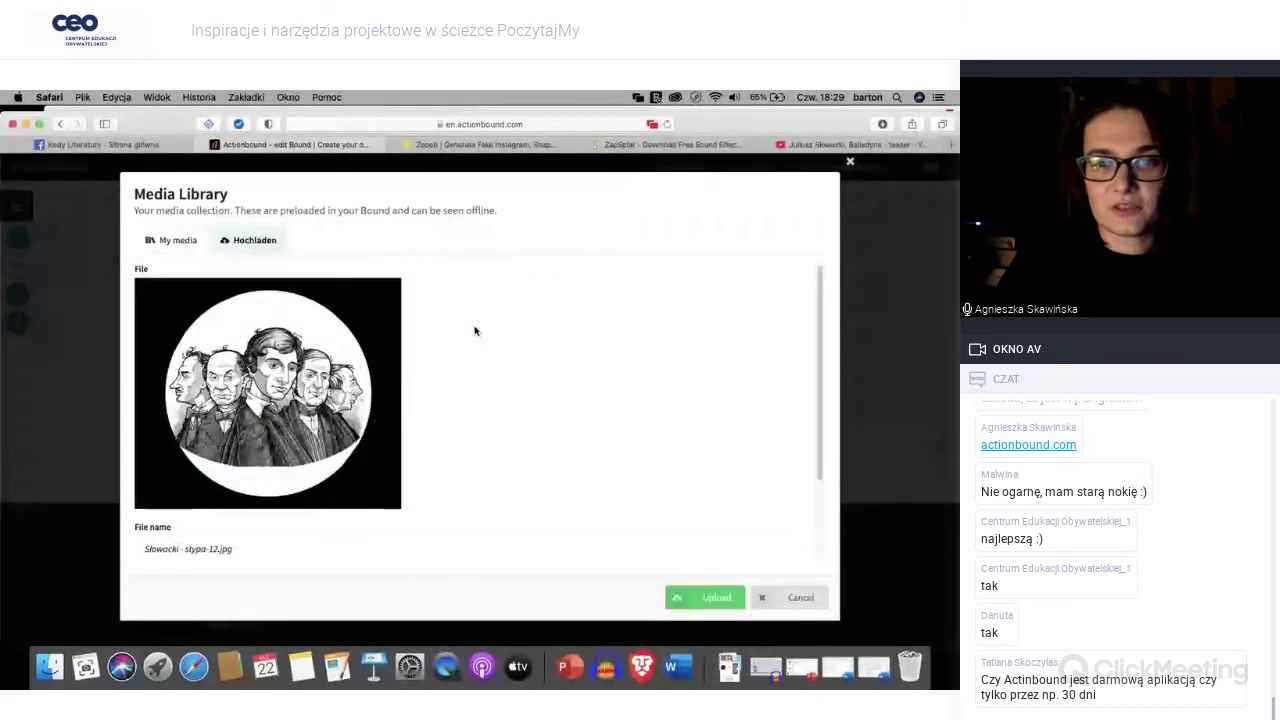
pyautogui.click(717, 599)
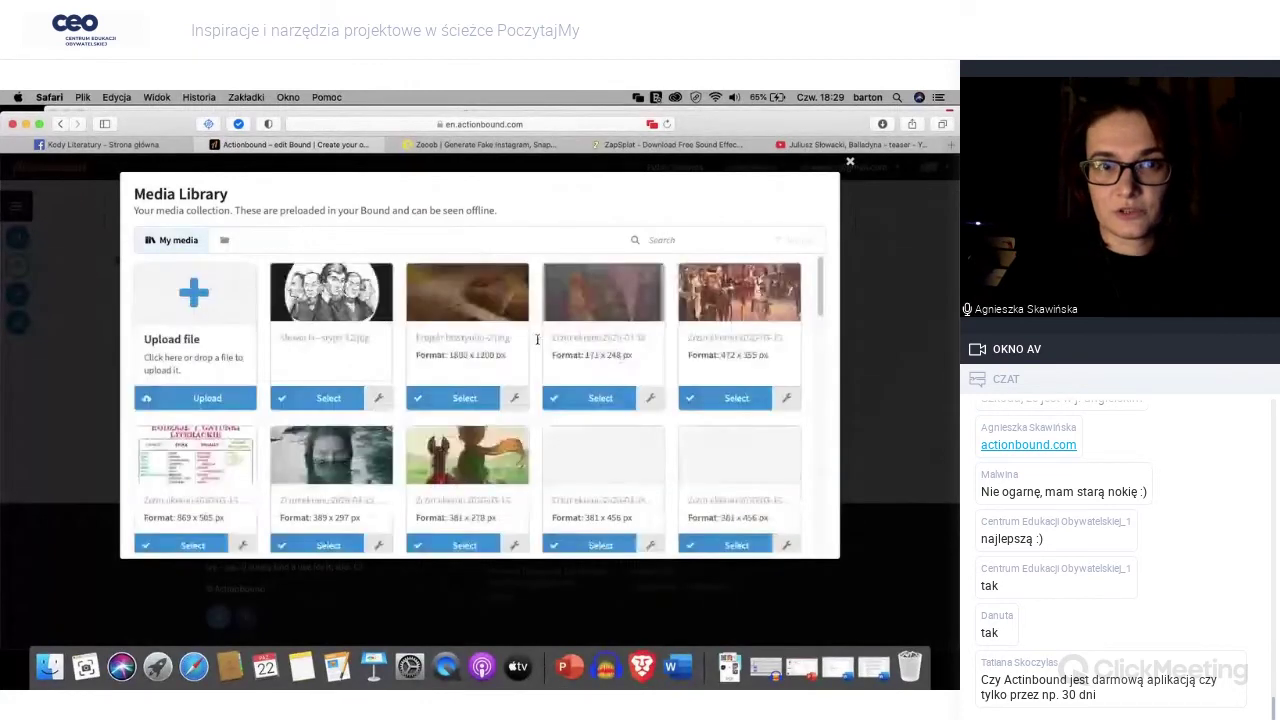
# Insert the Słowacki image into the info text and add the Information screen
pyautogui.click(328, 398)
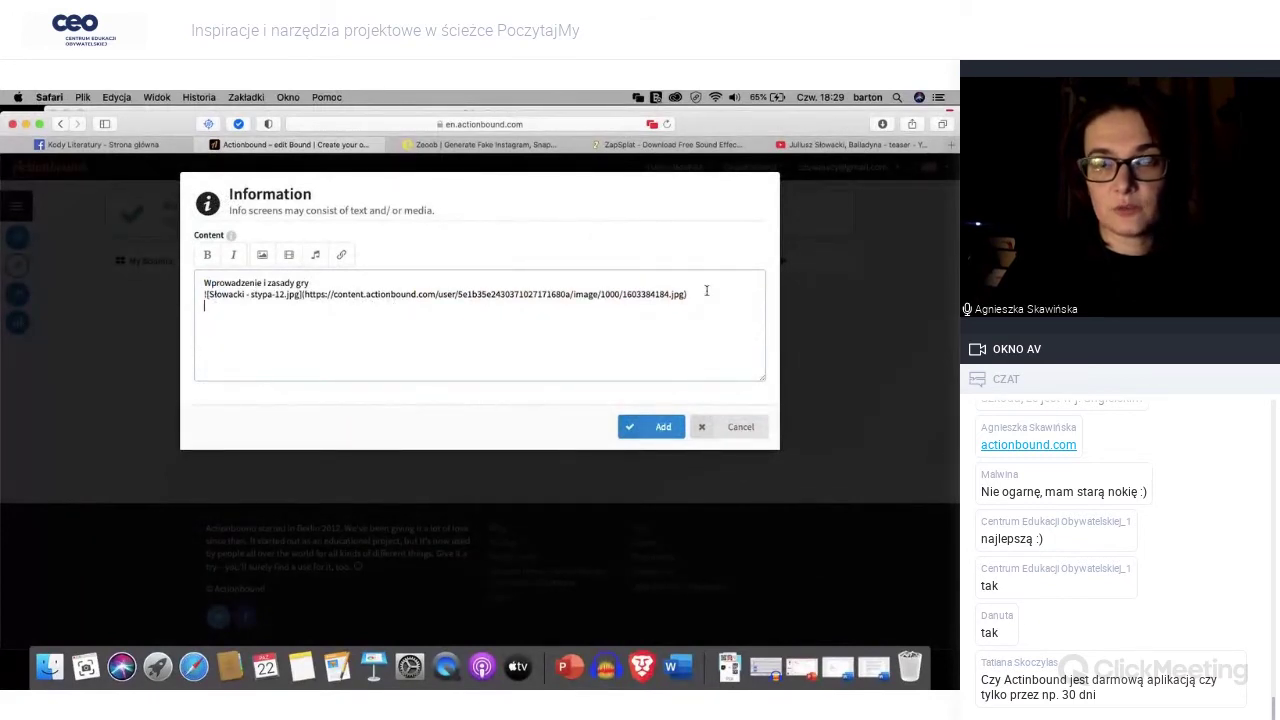
pyautogui.moveTo(688, 294); pyautogui.dragTo(200, 294)
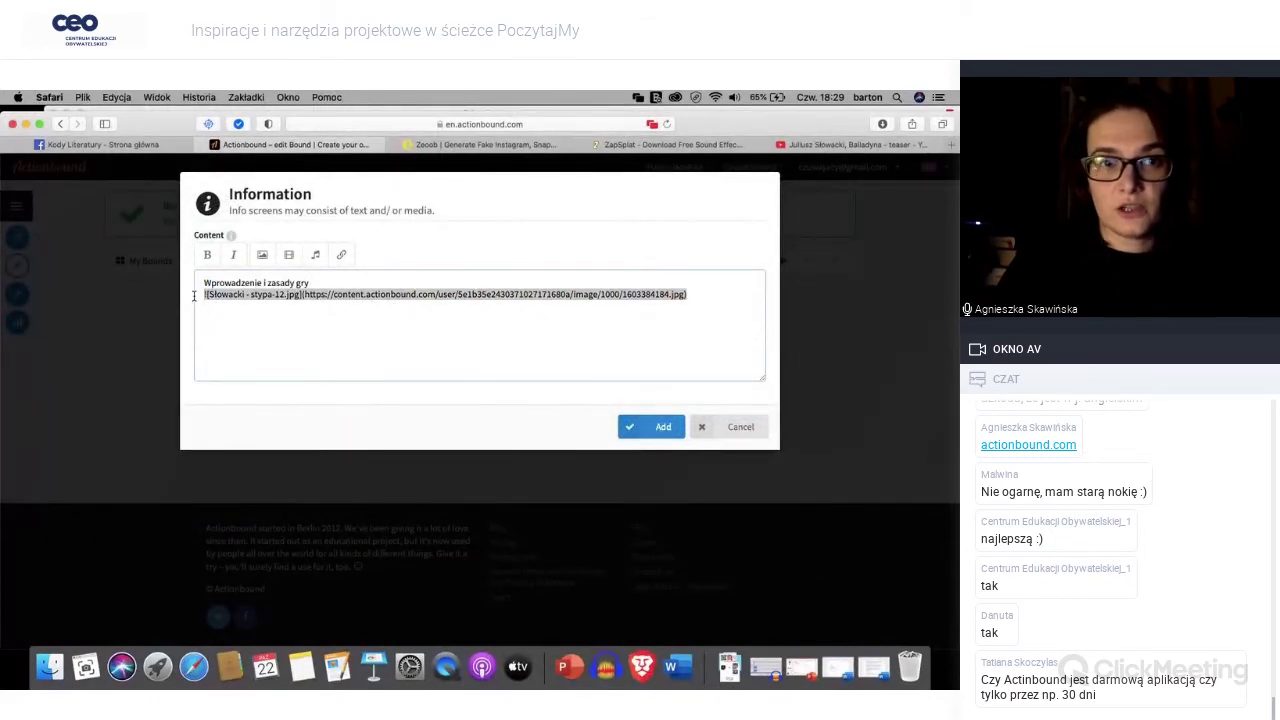
pyautogui.click(284, 310)
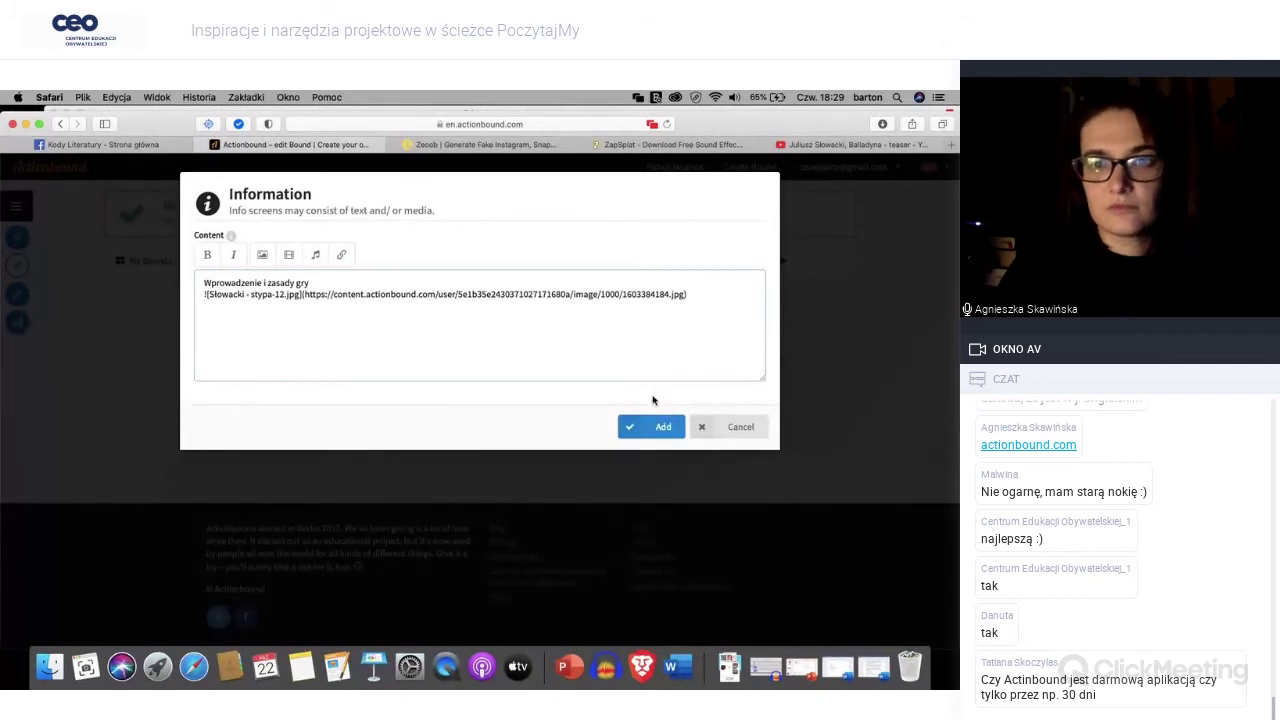
pyautogui.click(649, 430)
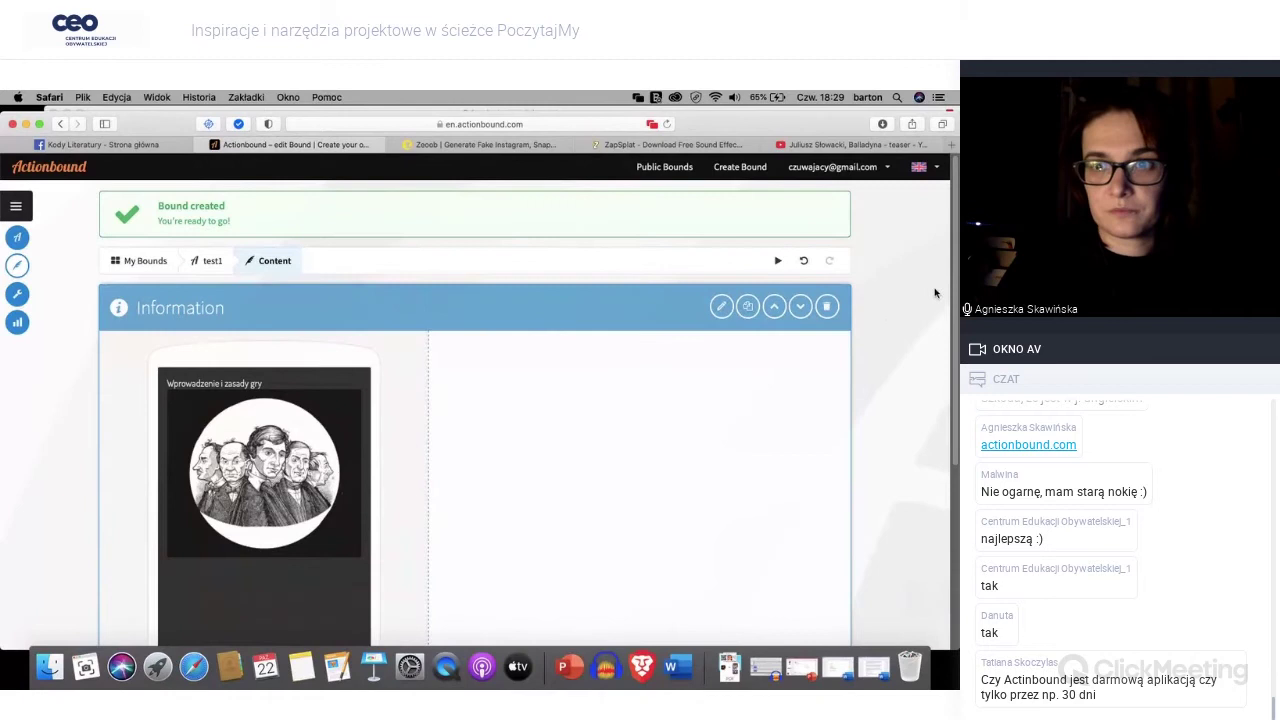
# Below the Information card, add a new Quiz element
pyautogui.scroll(-2, 945, 305)
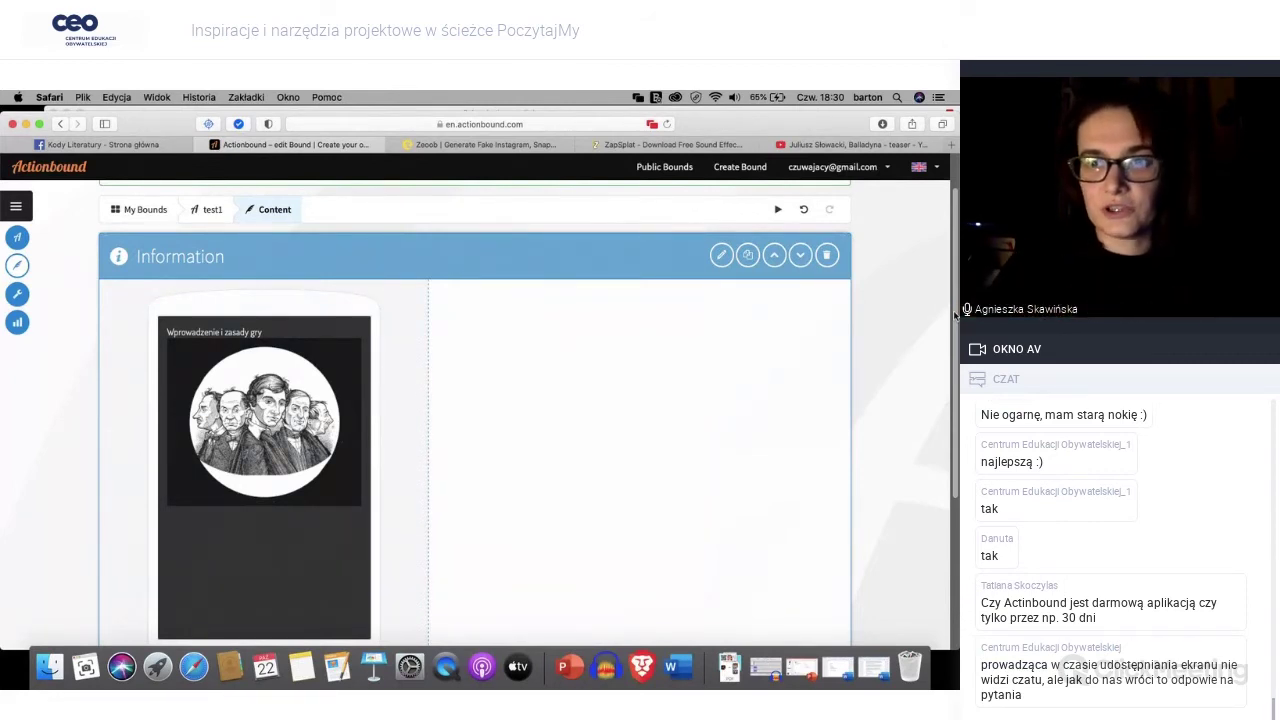
pyautogui.moveTo(955, 305); pyautogui.dragTo(758, 386)
pyautogui.click(474, 602)
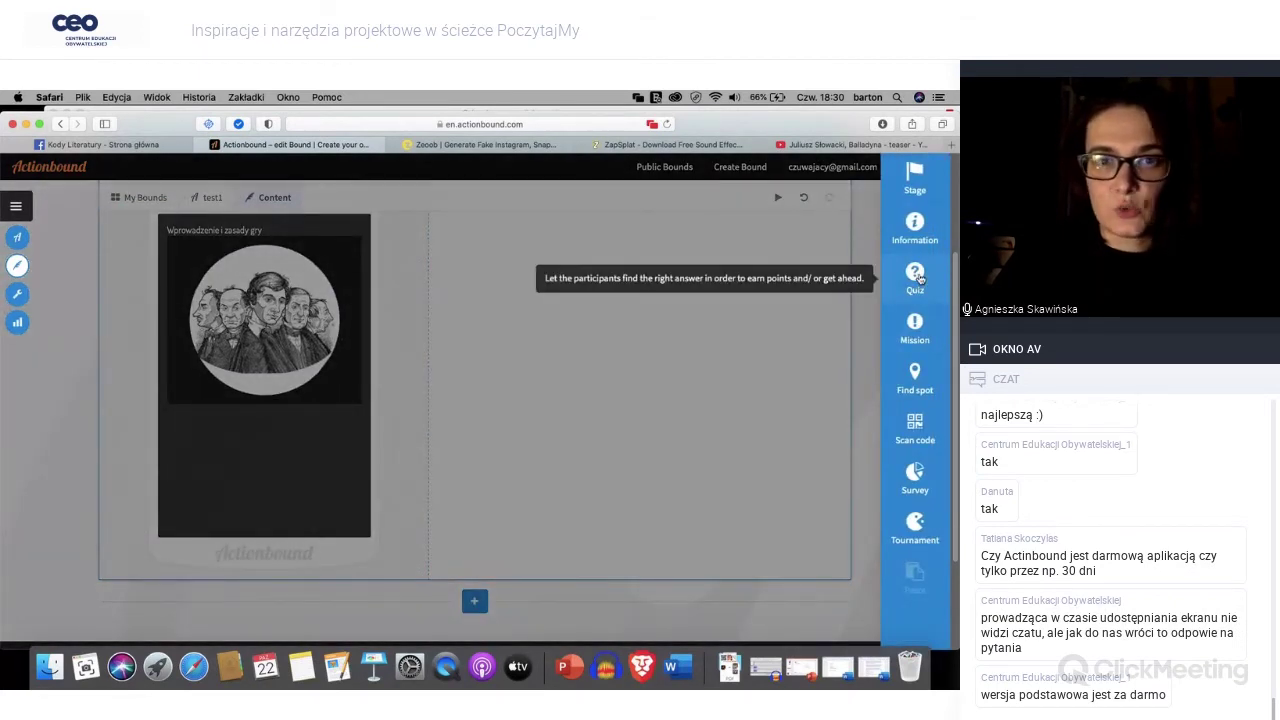
pyautogui.click(915, 285)
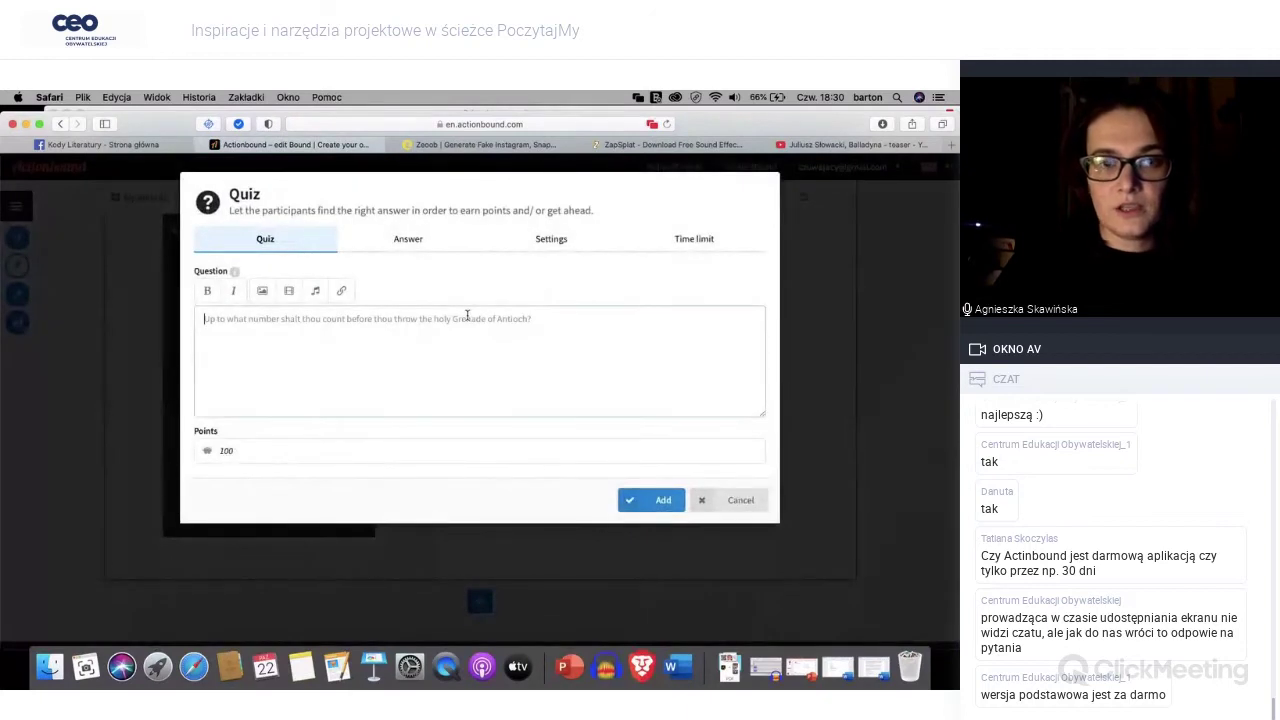
# Enter the question 'Kto napisał Dziady' and set the quiz to 1000 points
pyautogui.click(467, 315)
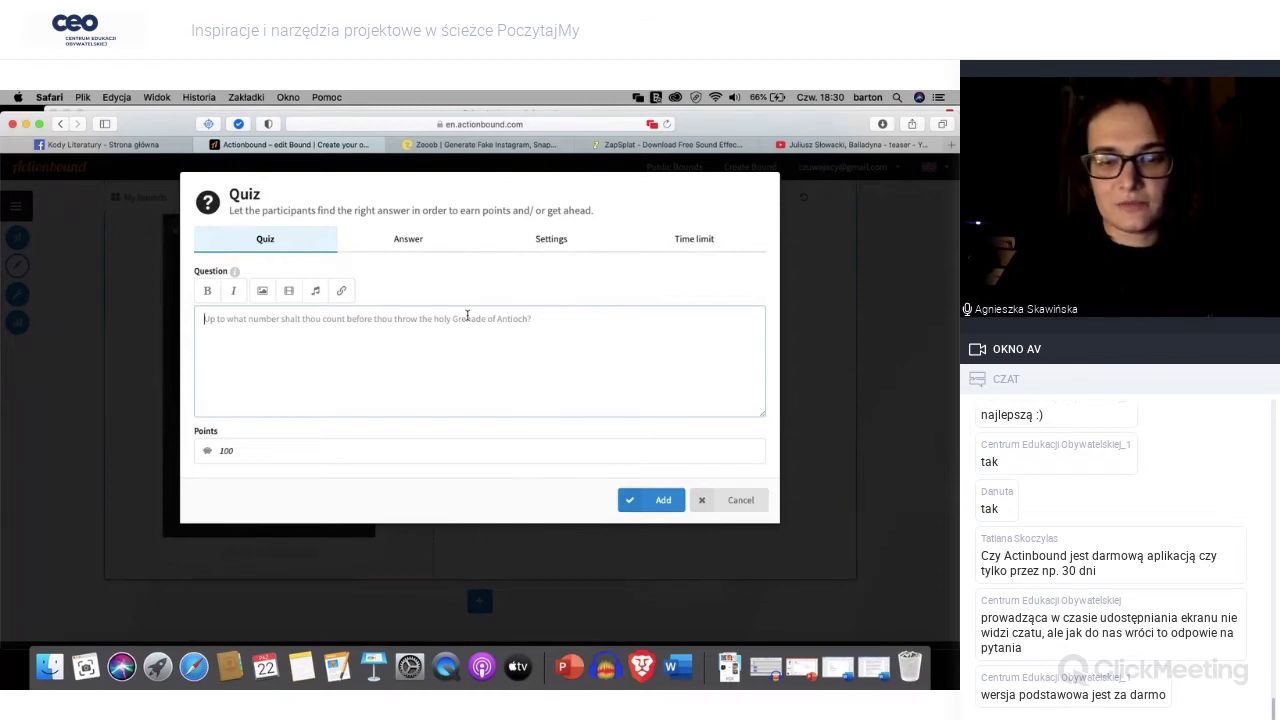
pyautogui.write('Kto napisał')
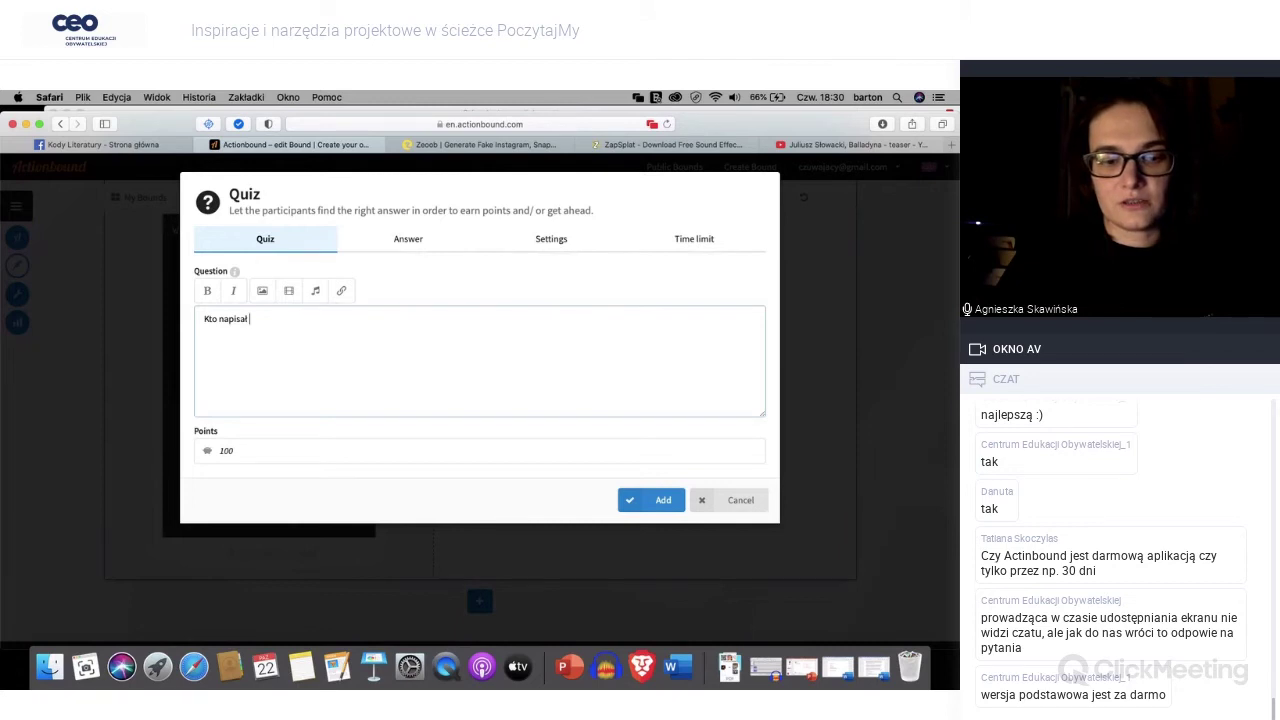
pyautogui.write(' Dziady?')
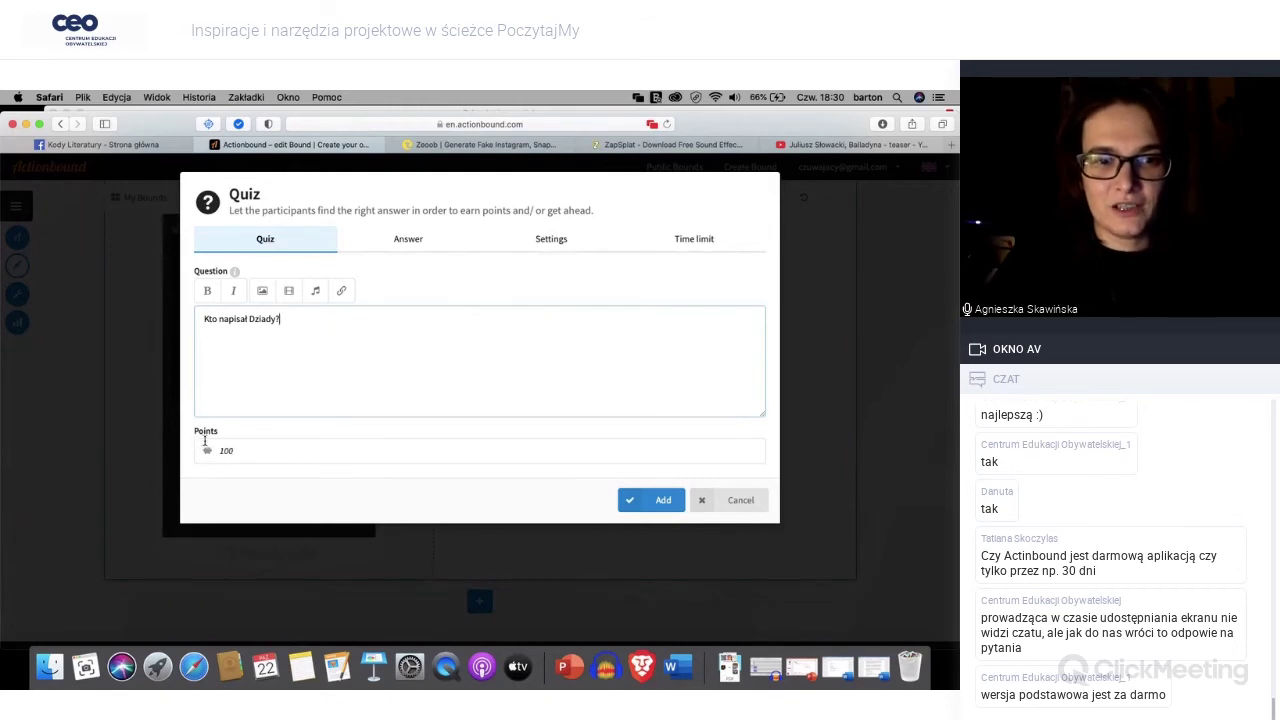
pyautogui.click(239, 450)
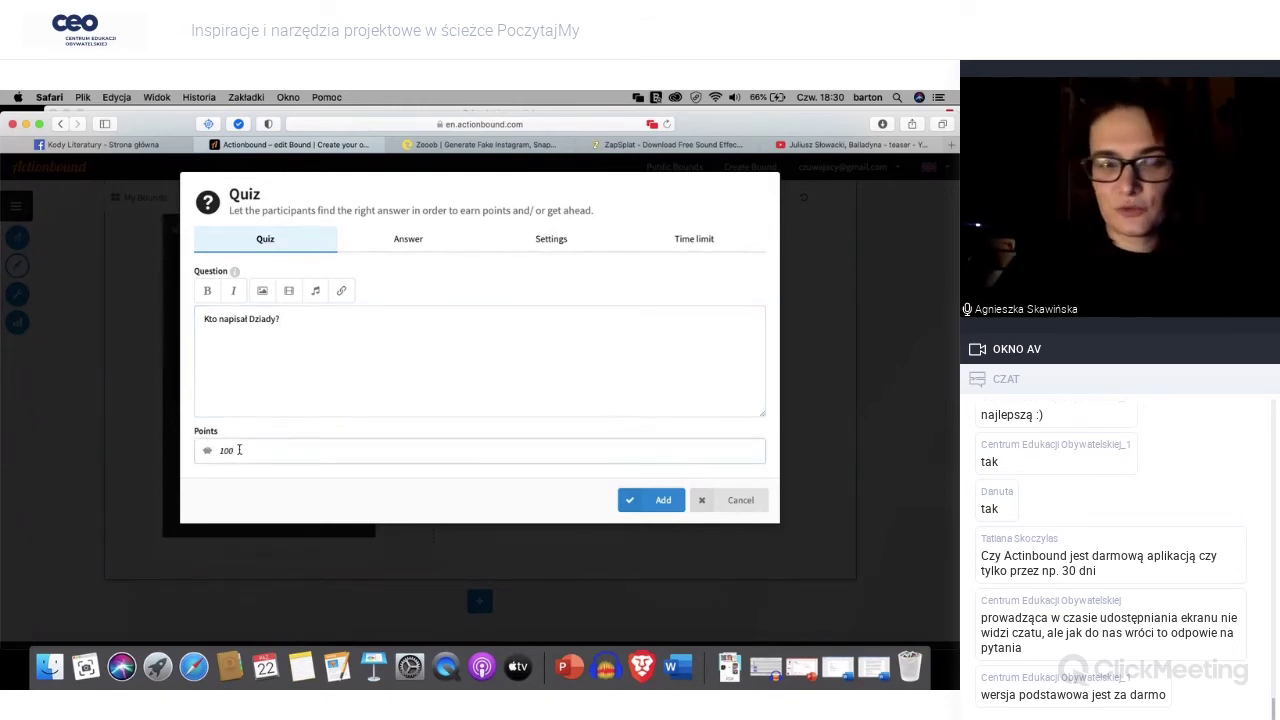
pyautogui.write('0')
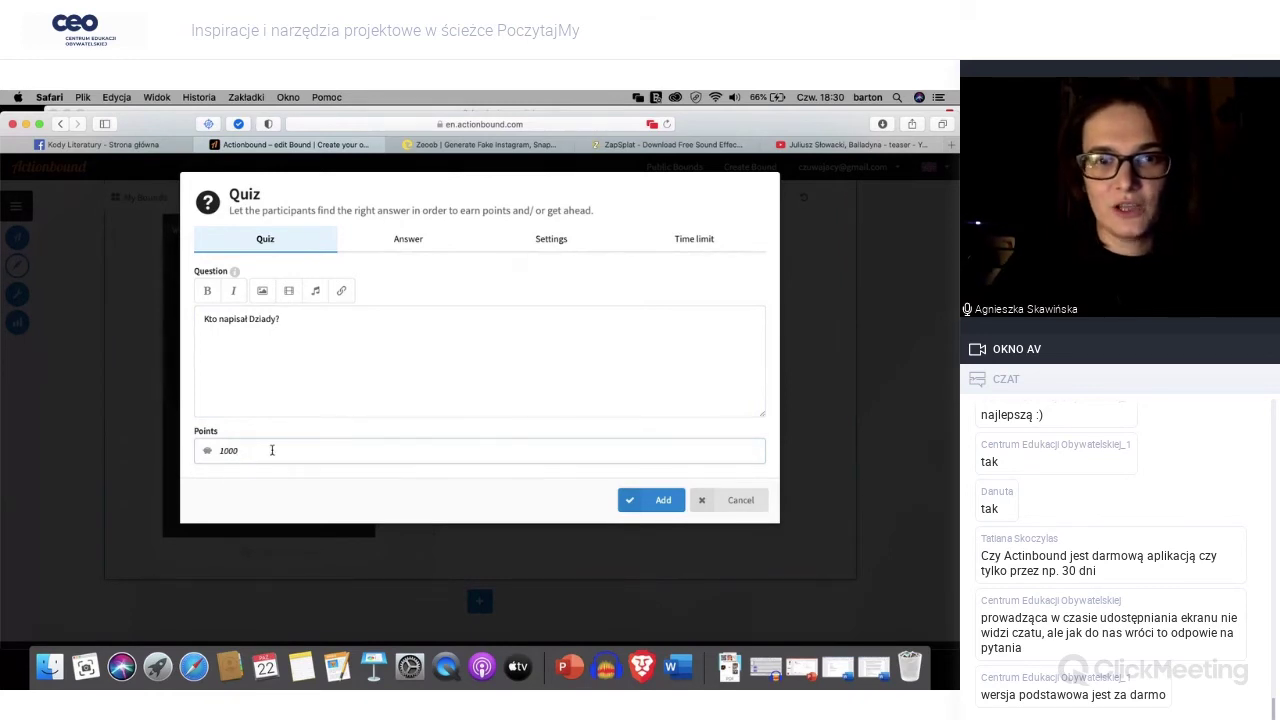
# On the Answer tab, try Solution input as the answer mode, then reopen the mode list
pyautogui.click(409, 245)
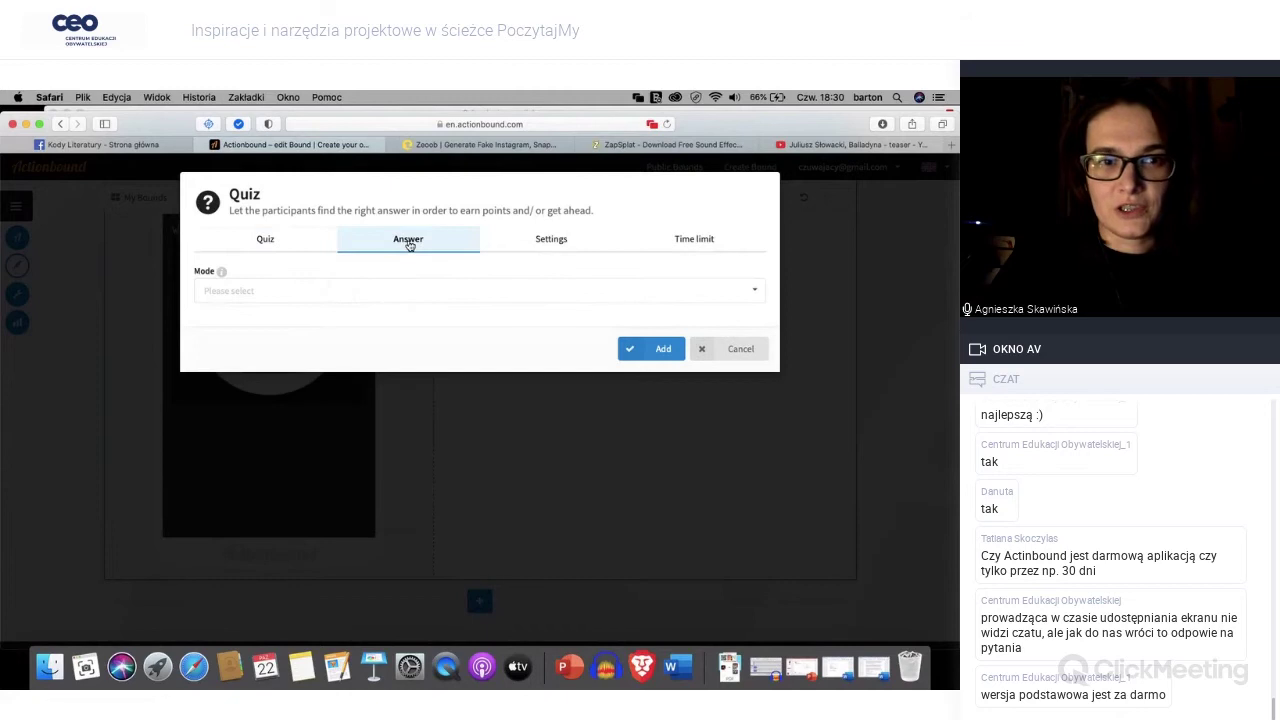
pyautogui.click(276, 294)
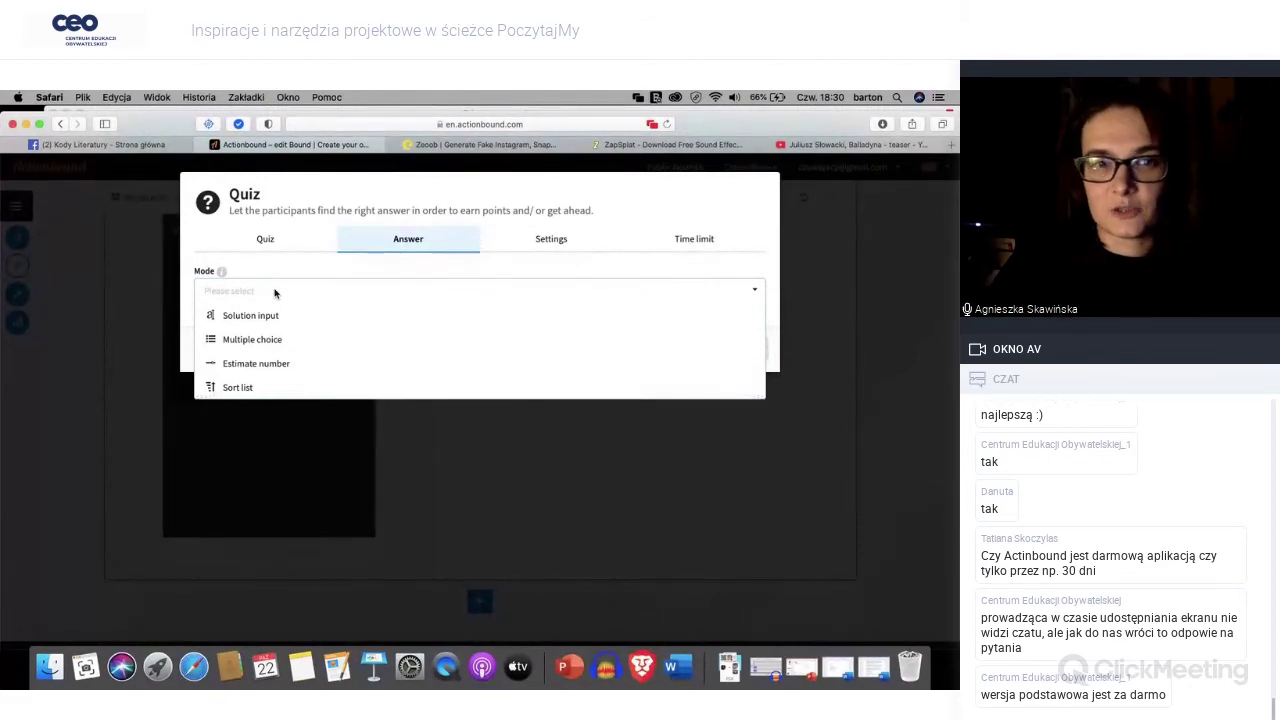
pyautogui.click(253, 317)
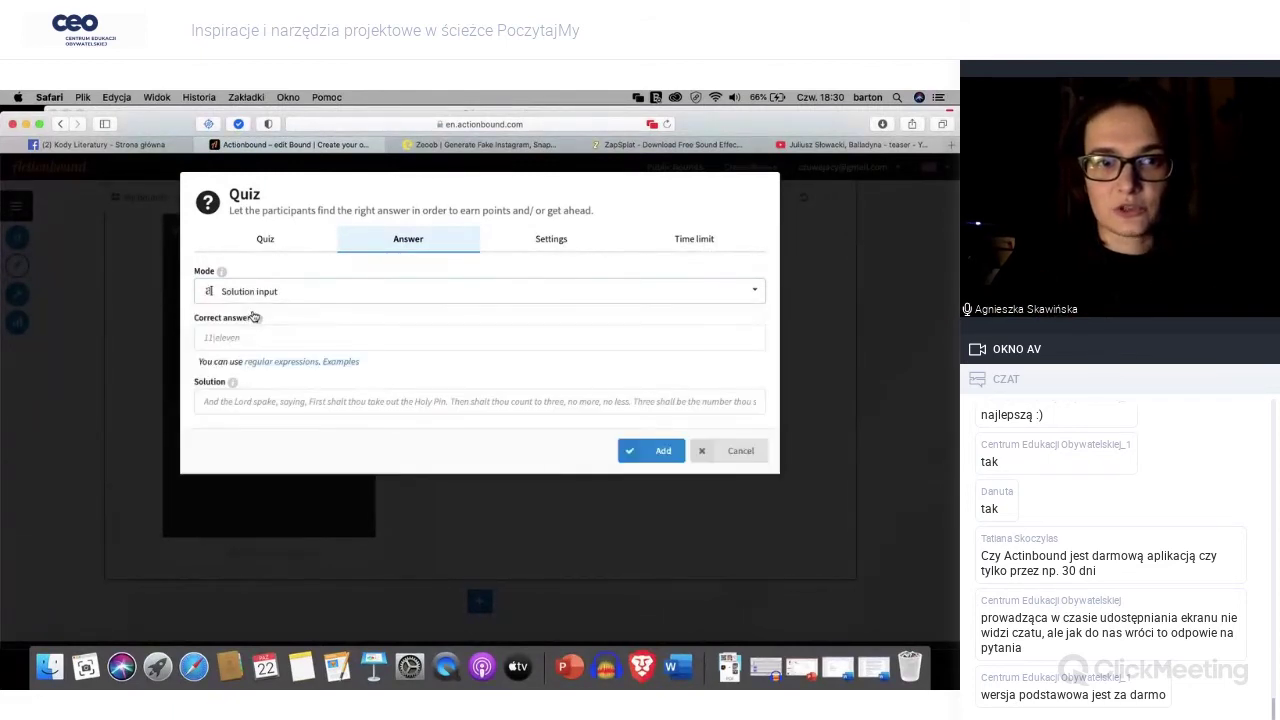
pyautogui.click(268, 338)
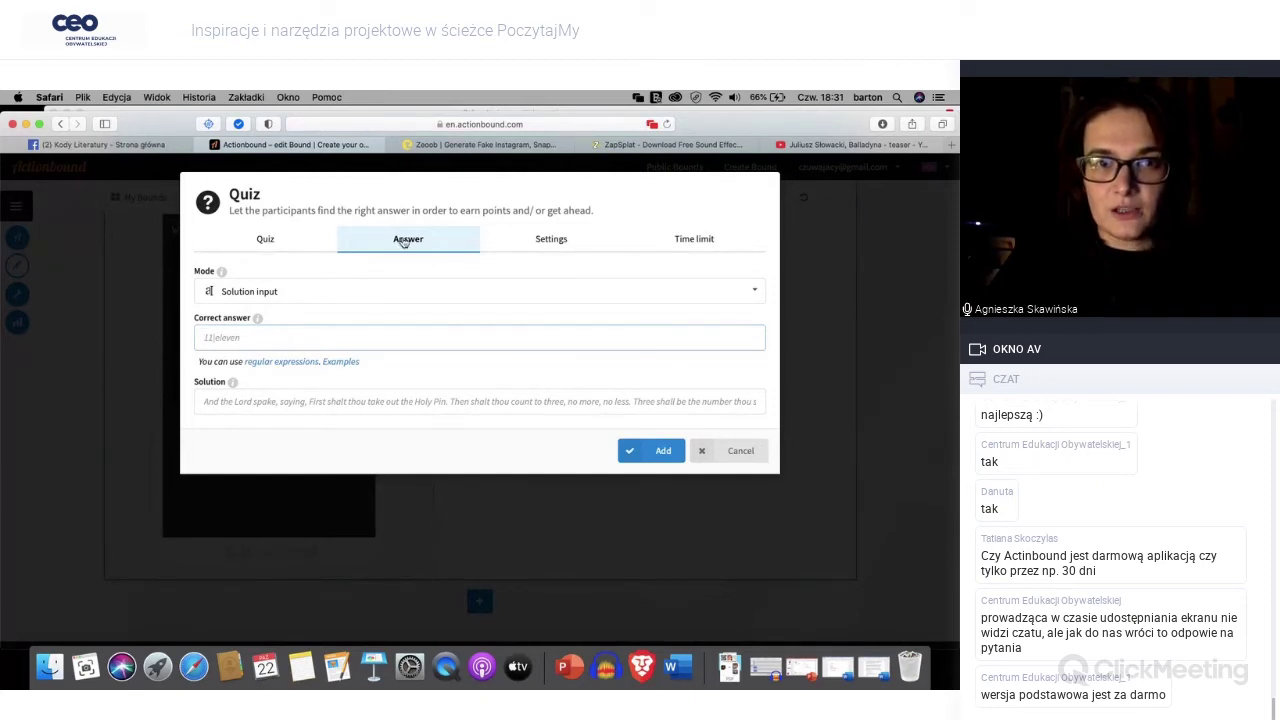
pyautogui.click(309, 292)
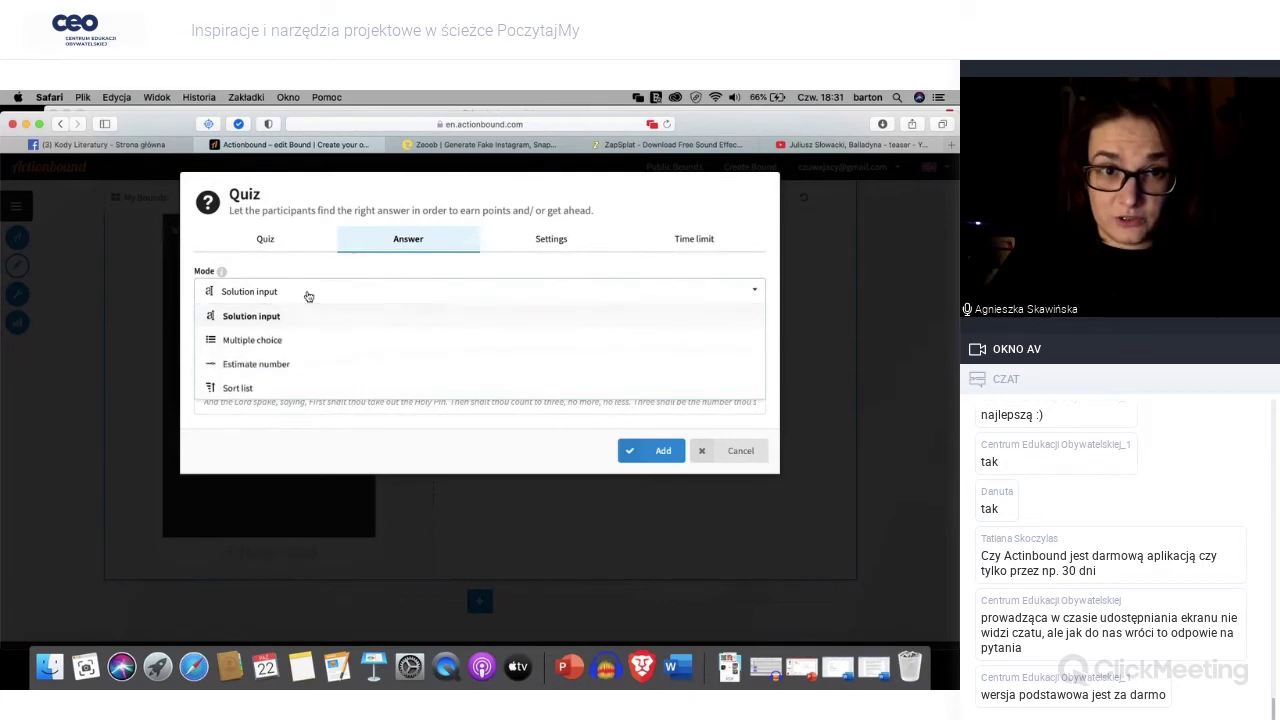
# Switch the quiz to Multiple choice and add the answer 'Adam Mickiewicz'
pyautogui.click(278, 341)
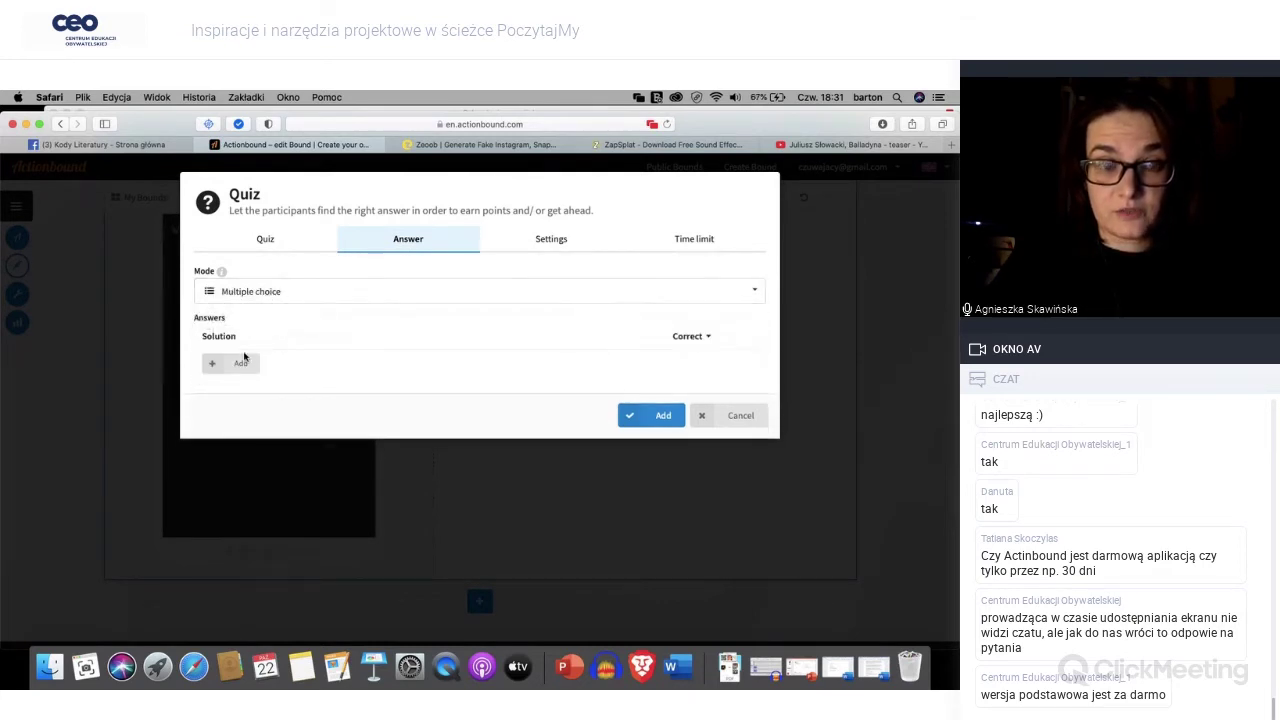
pyautogui.click(241, 366)
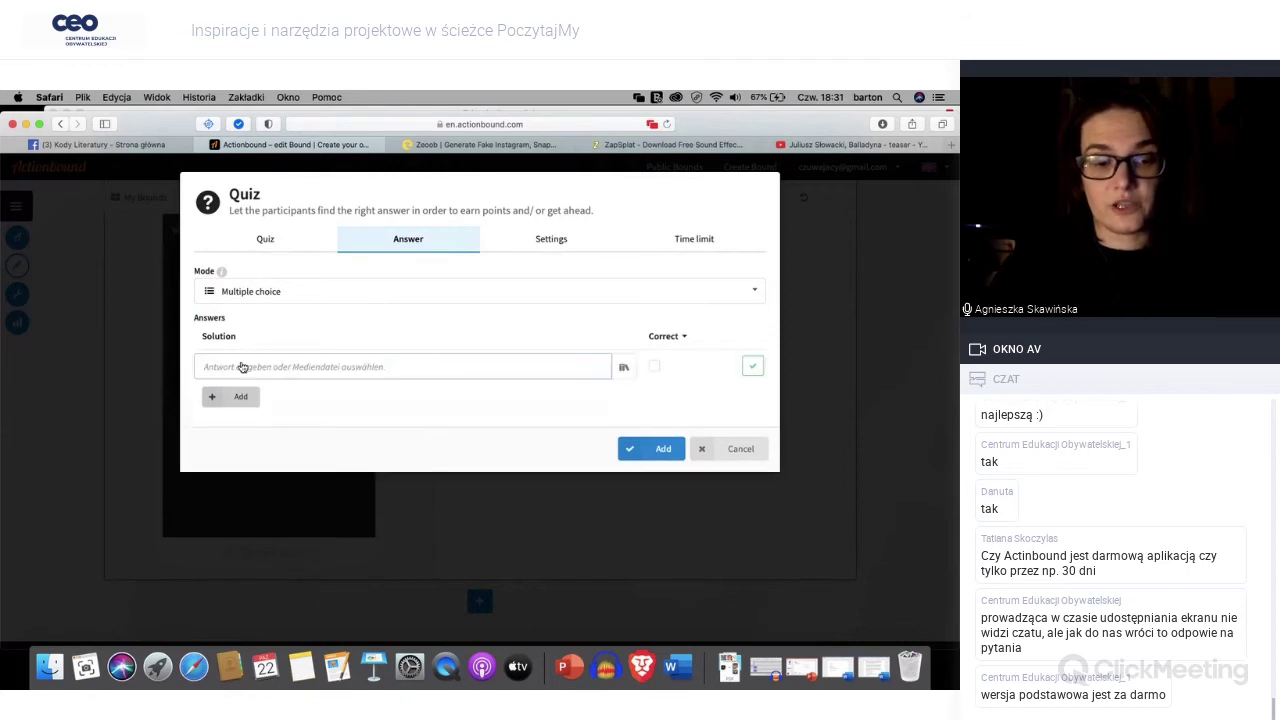
pyautogui.write('Adam Mickiewicz')
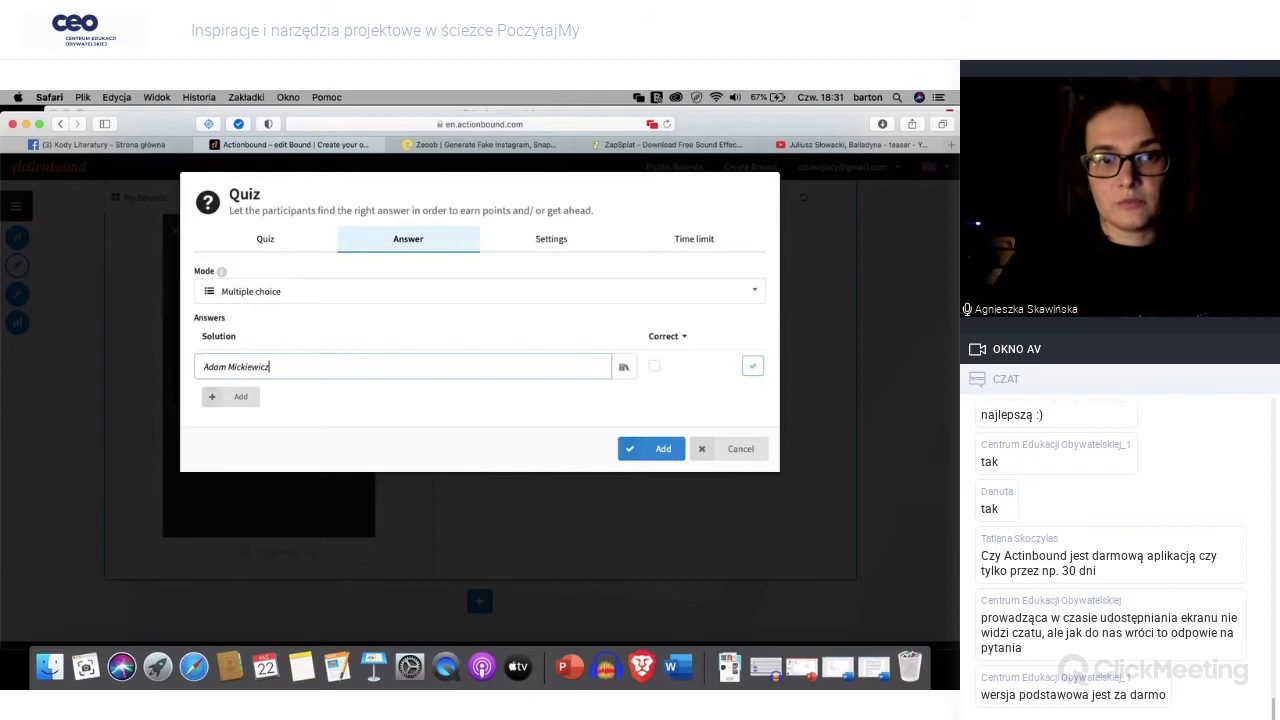
pyautogui.press('super+l')
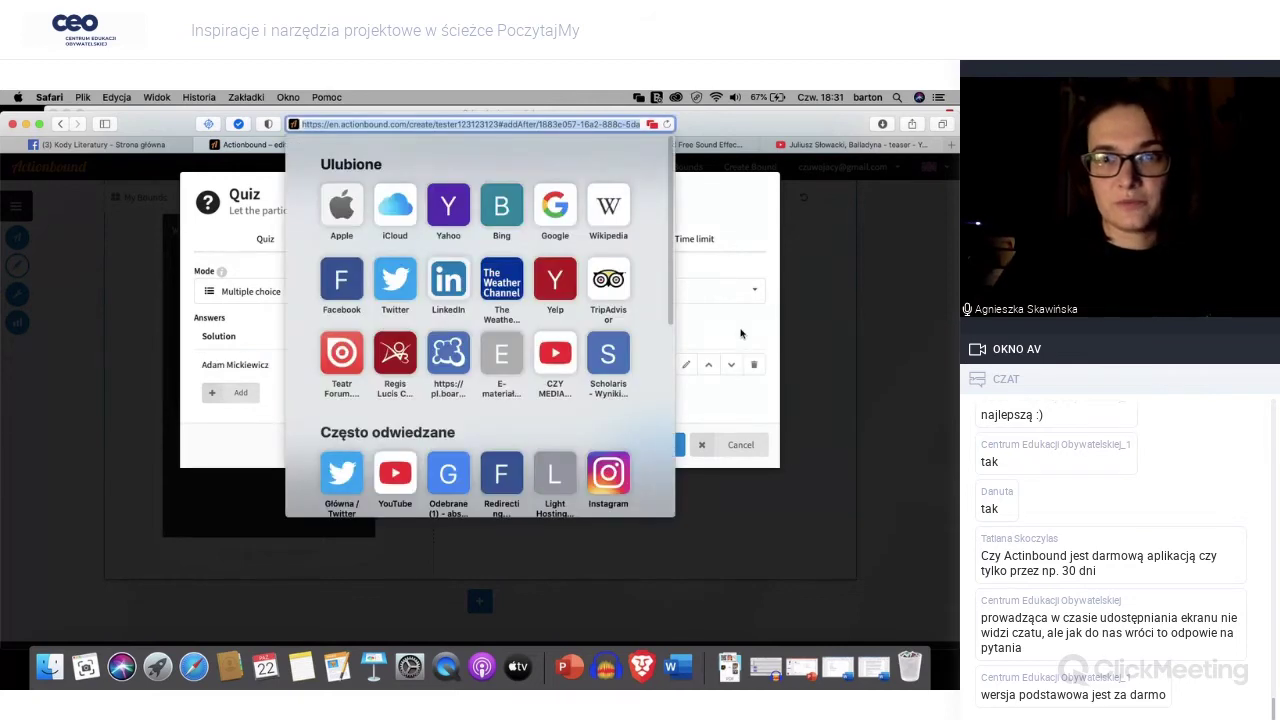
pyautogui.click(741, 333)
# Add the answers 'Bolesław prus' and 'Heryk Sienkiewicz' to the quiz
pyautogui.click(229, 392)
pyautogui.write('Bolesław prus')
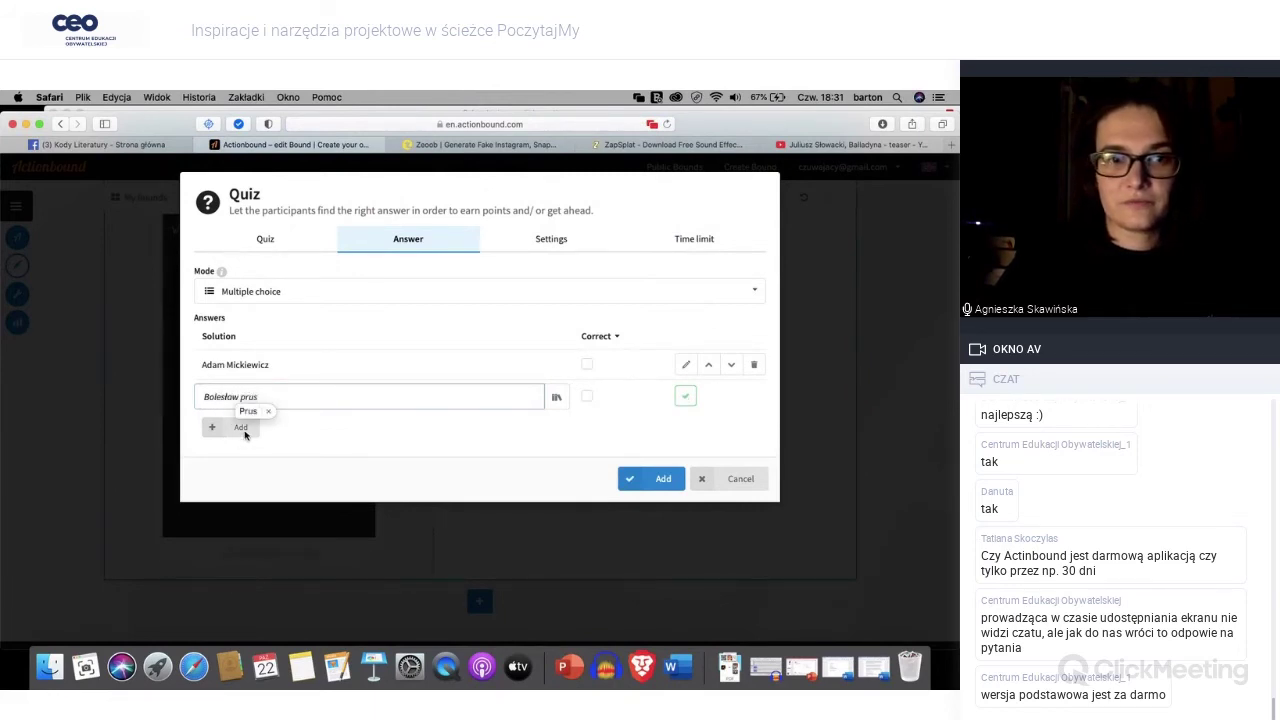
pyautogui.click(243, 430)
pyautogui.click(245, 430)
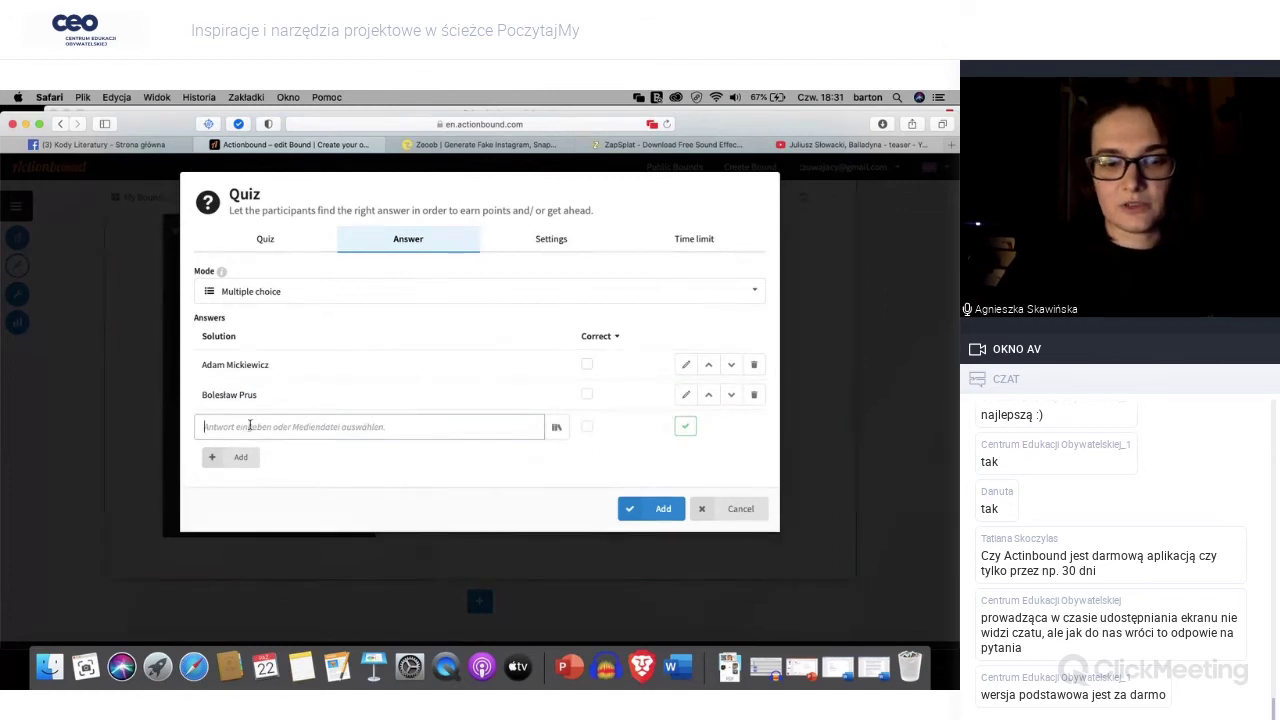
pyautogui.write('Heryk S')
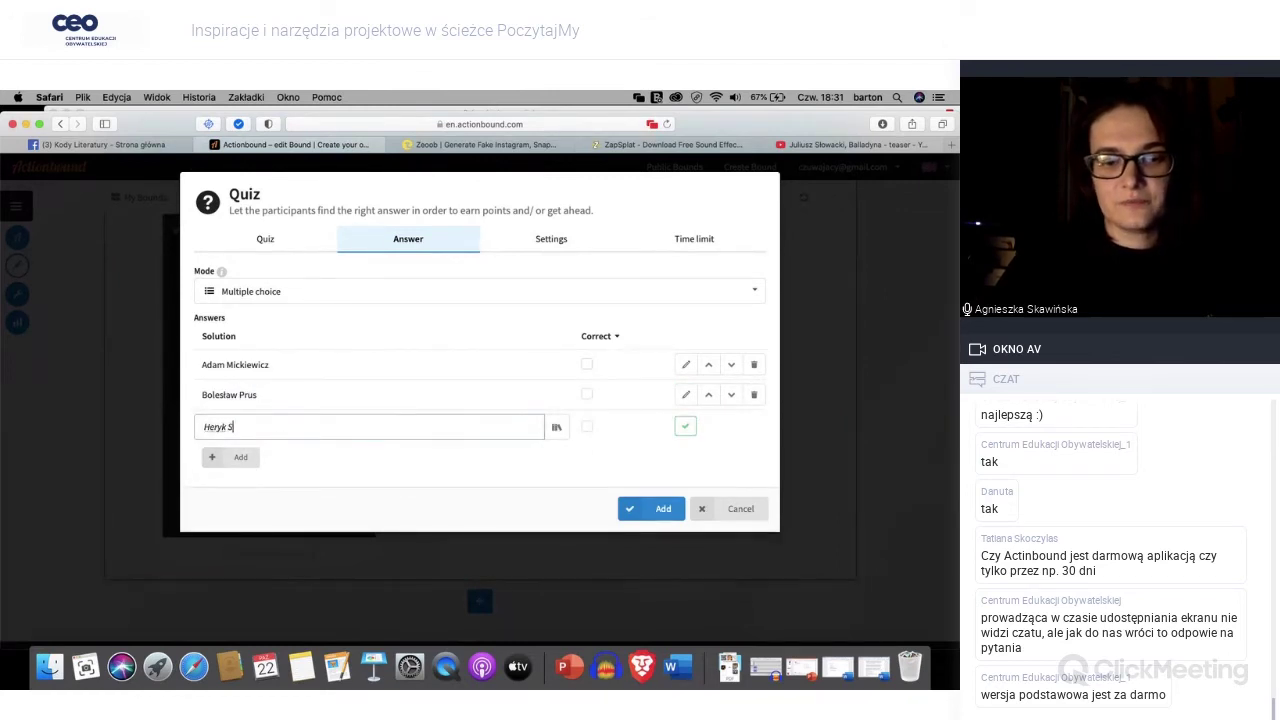
pyautogui.write('ienkiewicz')
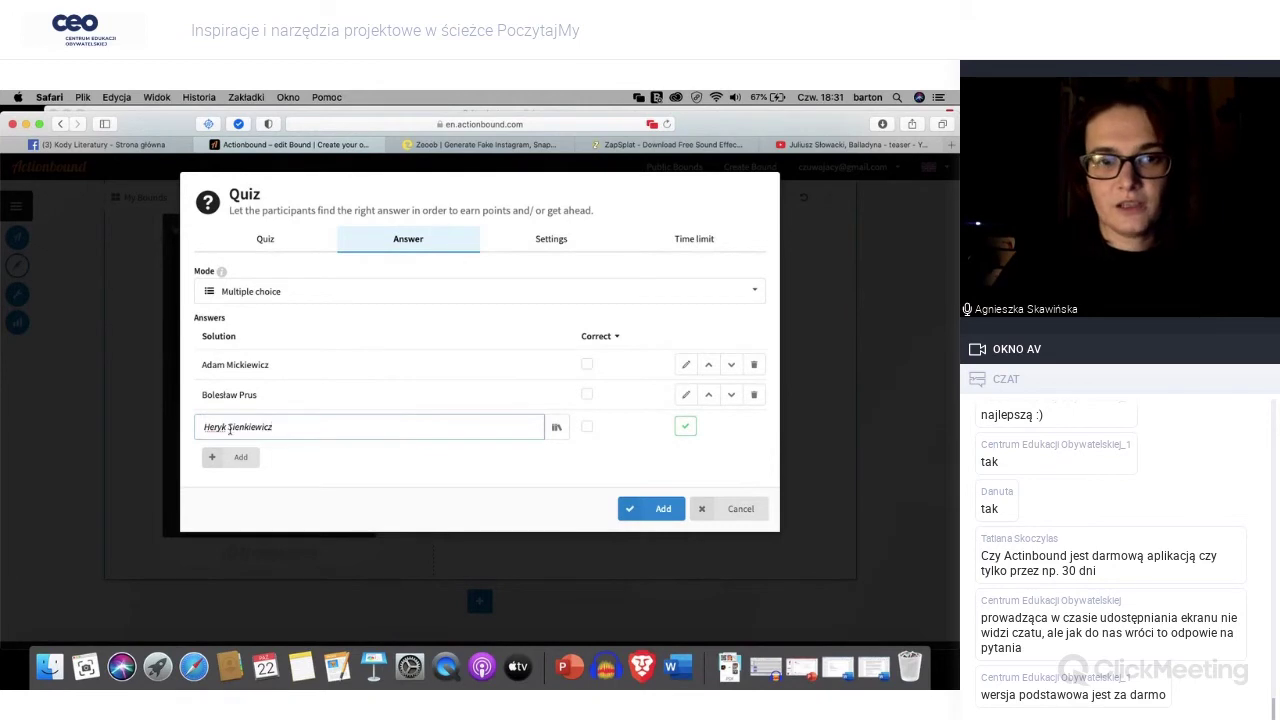
pyautogui.press('Return')
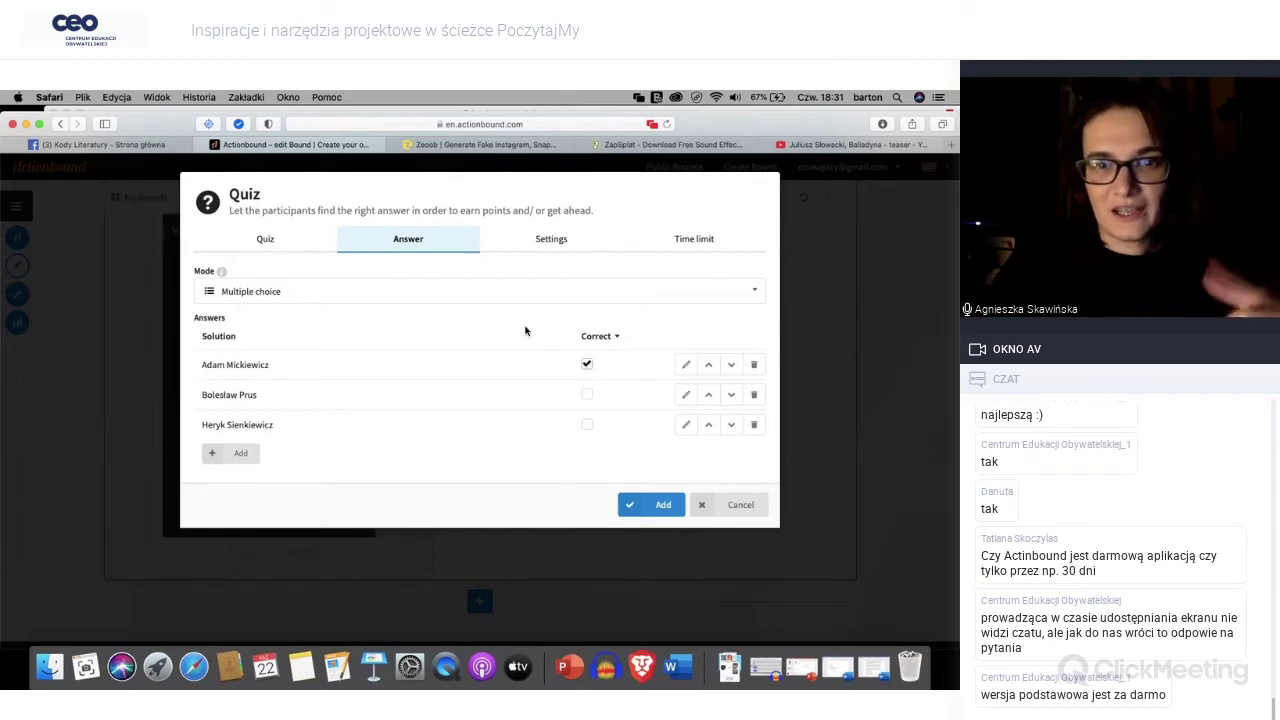
pyautogui.click(548, 247)
# Set one attempt and a 10-point penalty, add a hint, and turn off Show solution
pyautogui.click(259, 313)
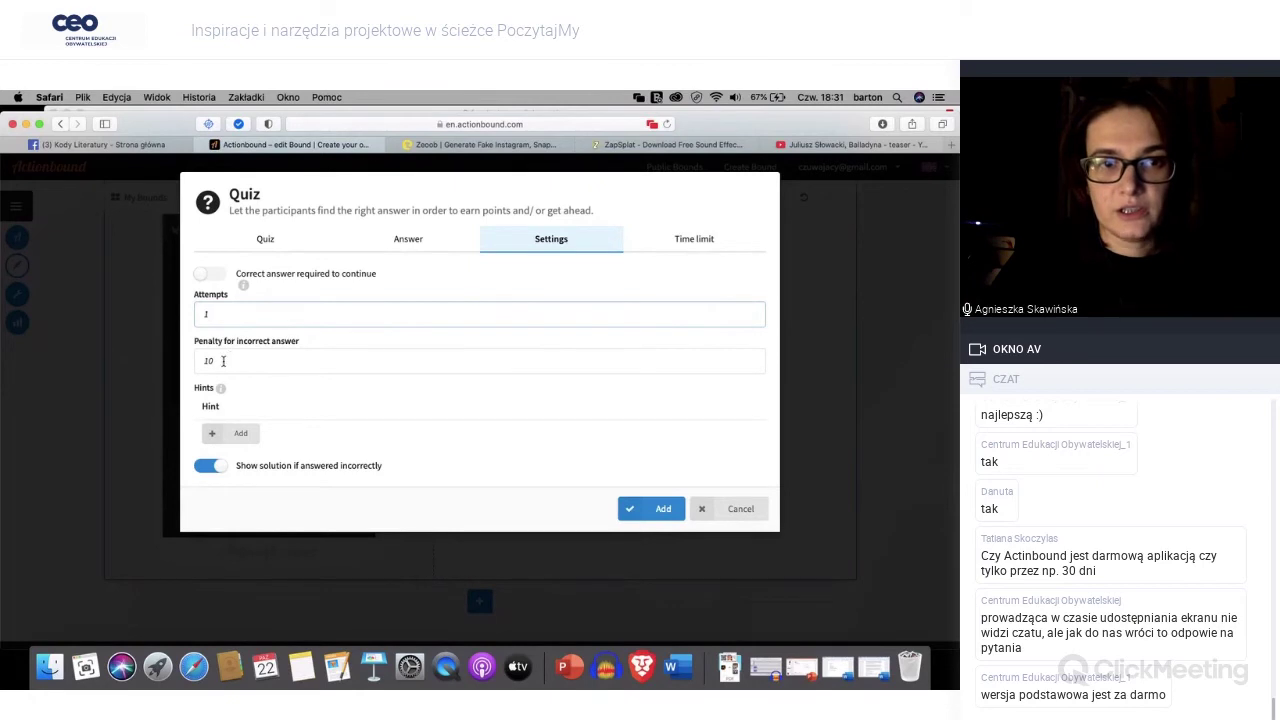
pyautogui.click(212, 275)
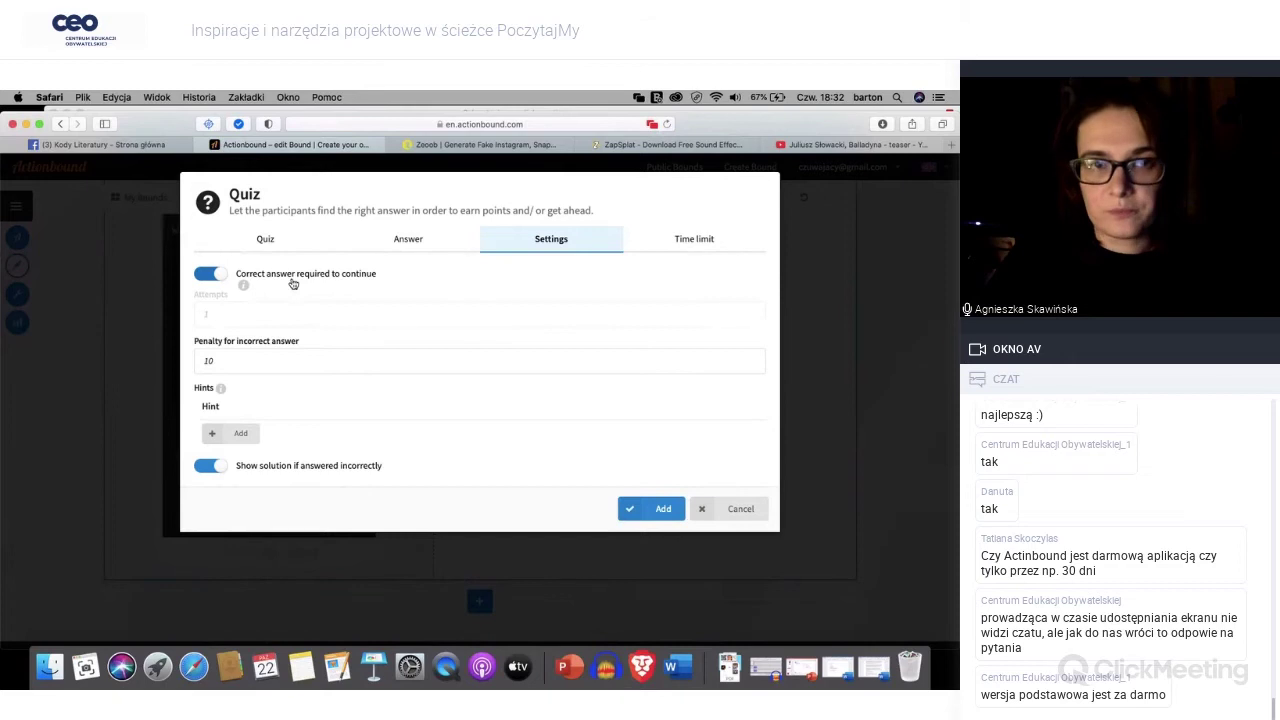
pyautogui.click(208, 275)
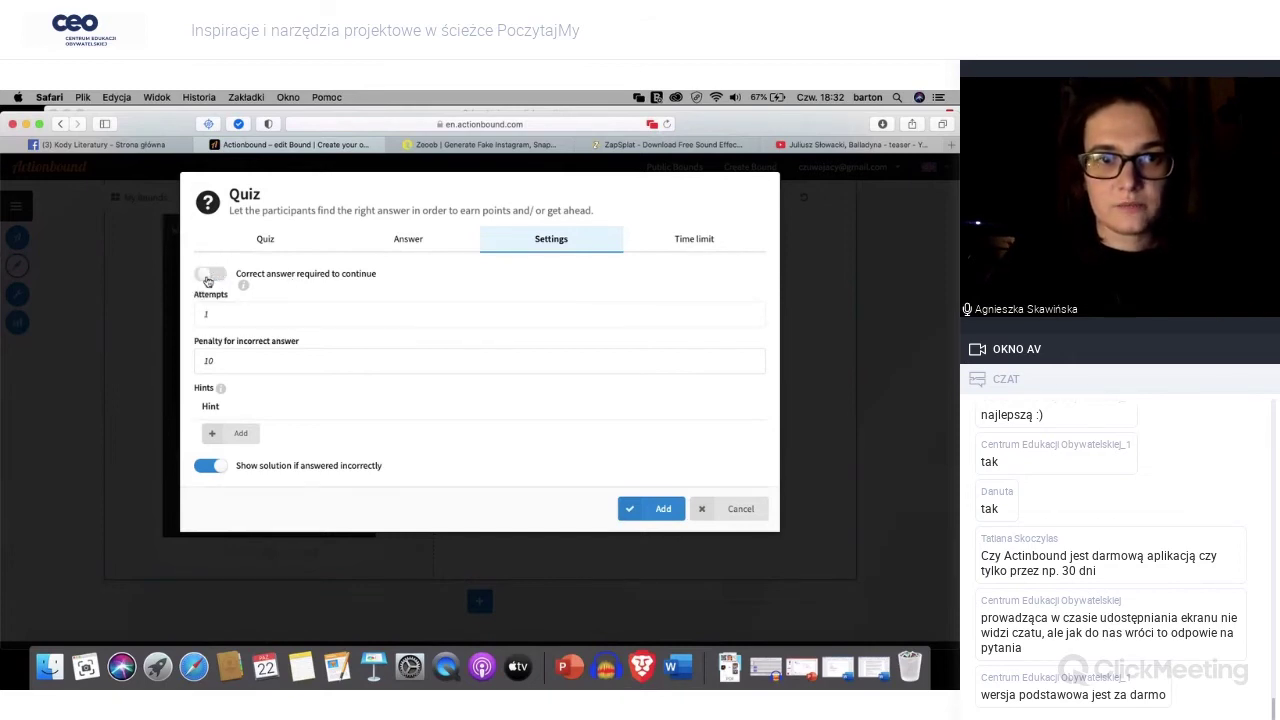
pyautogui.click(220, 358)
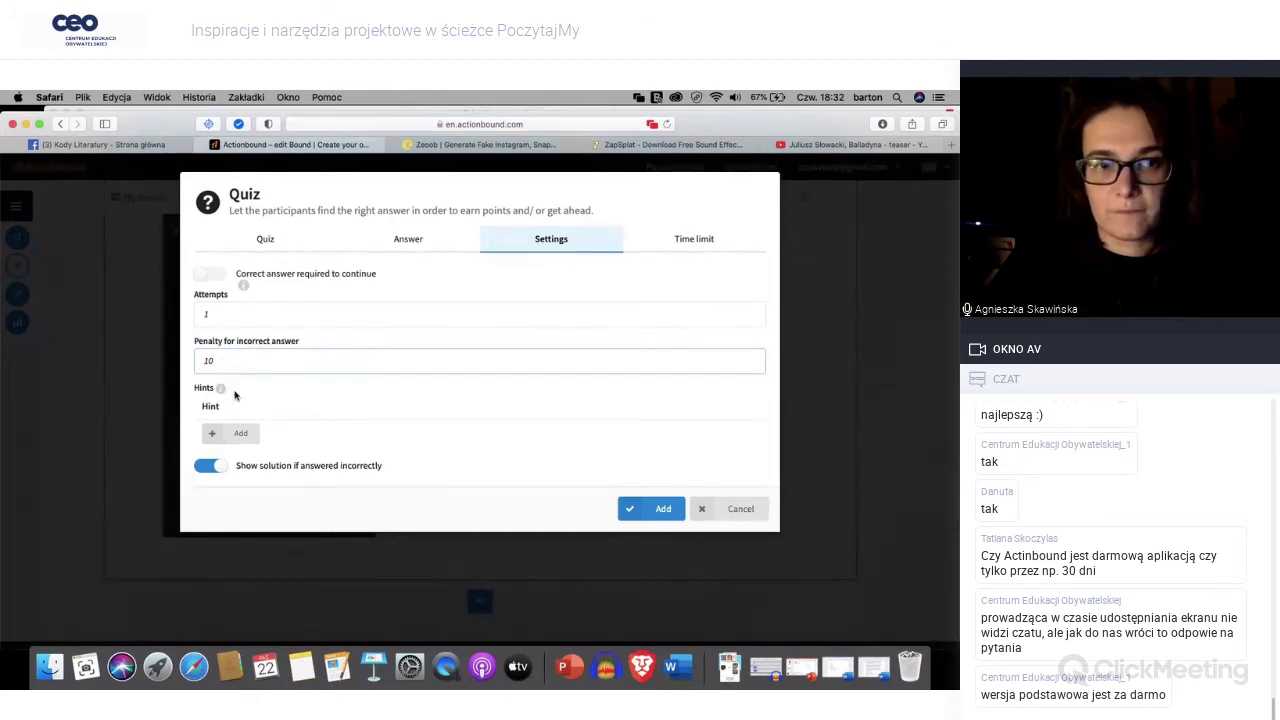
pyautogui.click(213, 436)
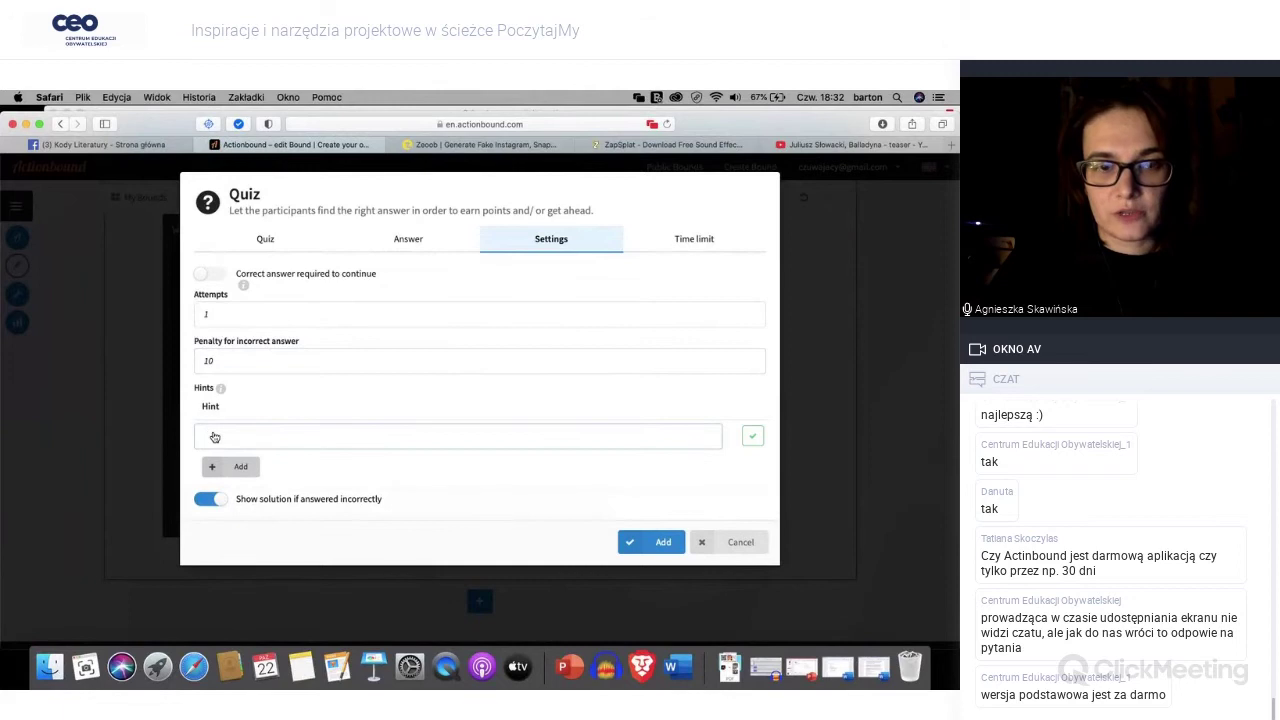
pyautogui.click(205, 501)
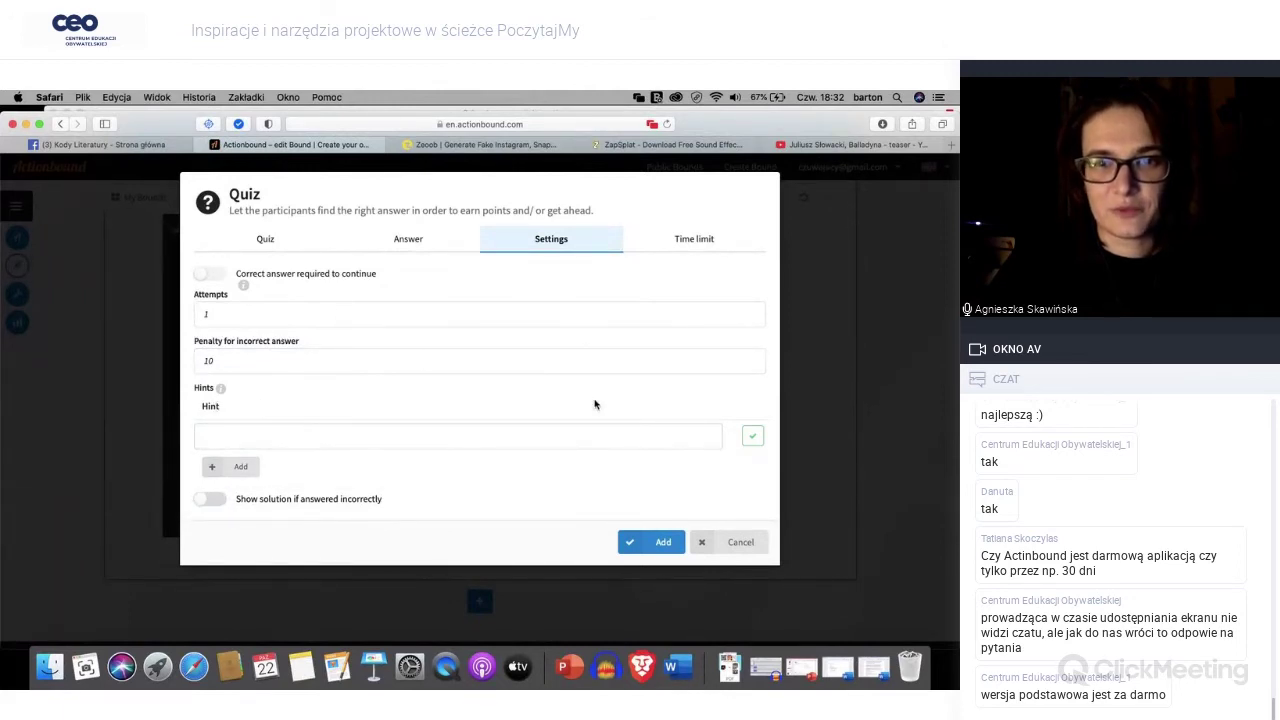
# Leave the quiz time limit switched off and add the quiz to the bound
pyautogui.click(683, 246)
pyautogui.click(214, 274)
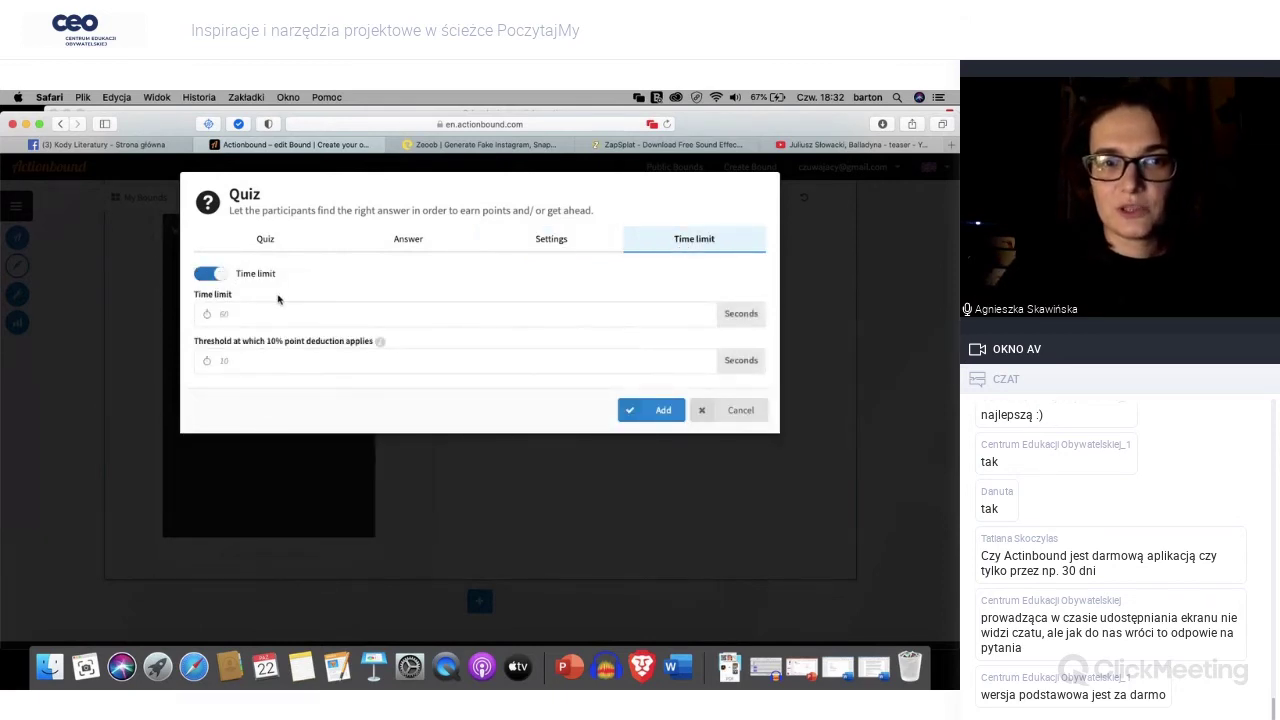
pyautogui.click(252, 312)
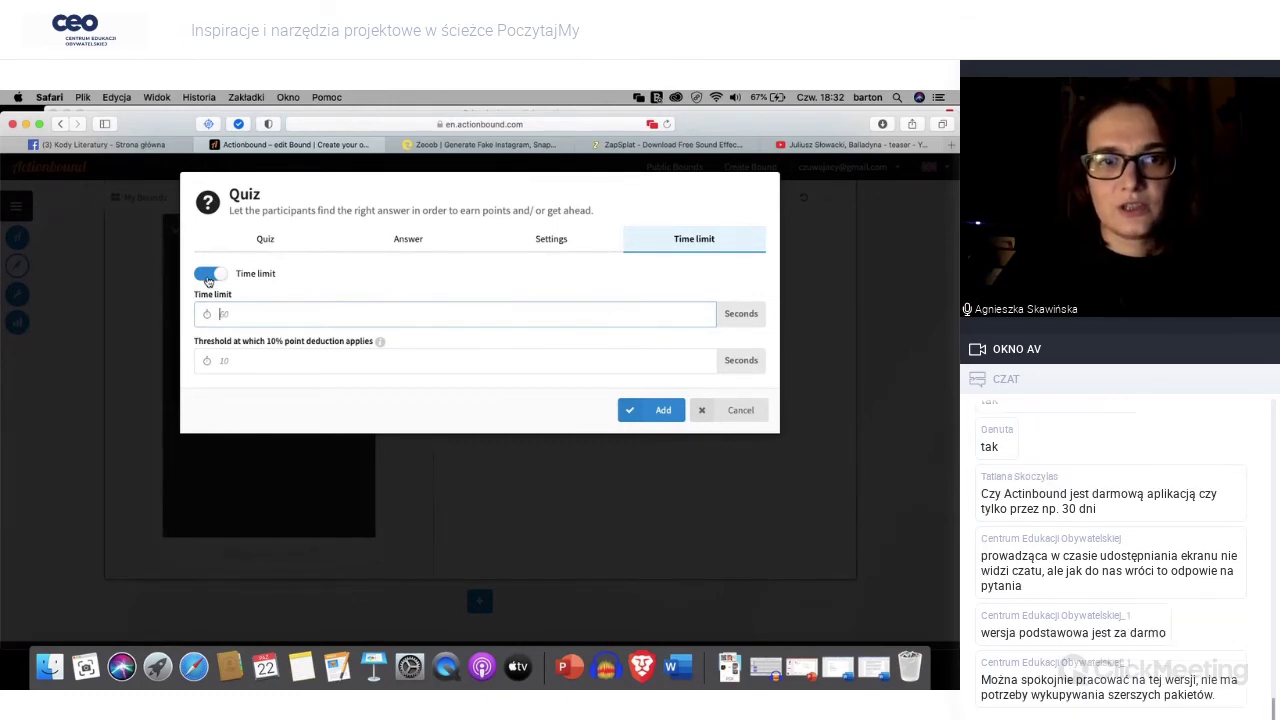
pyautogui.click(208, 279)
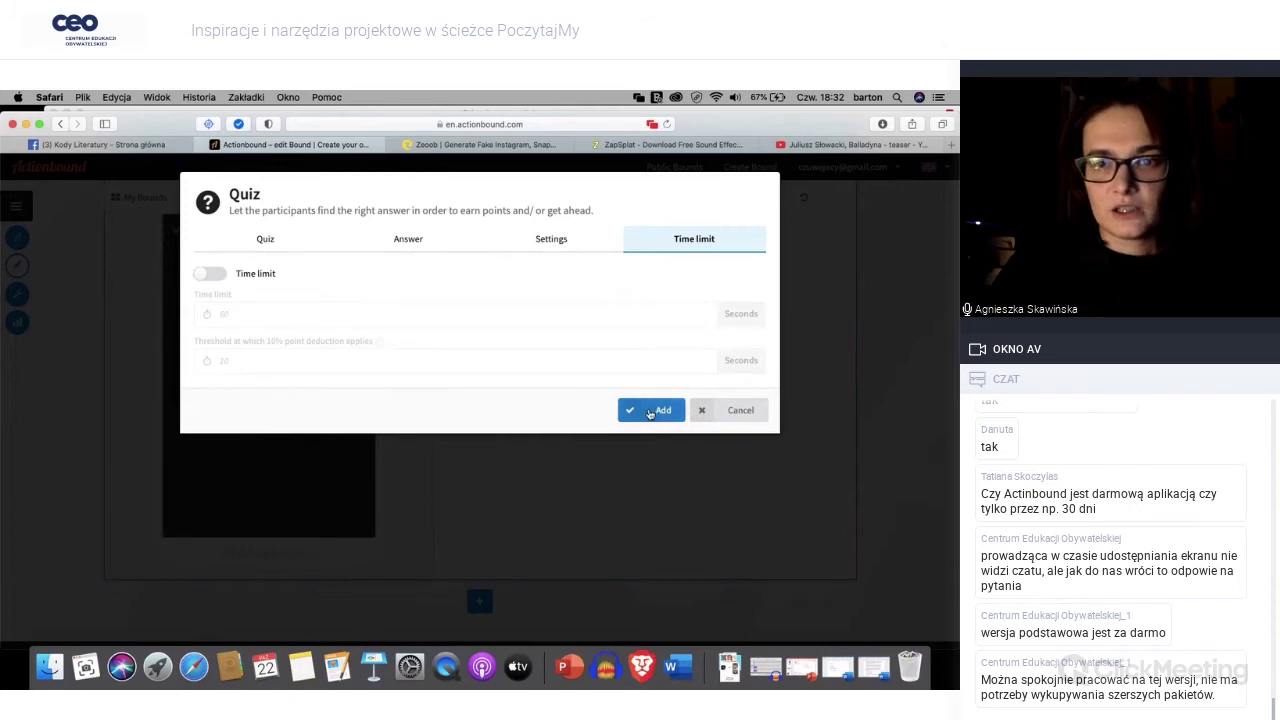
pyautogui.click(651, 411)
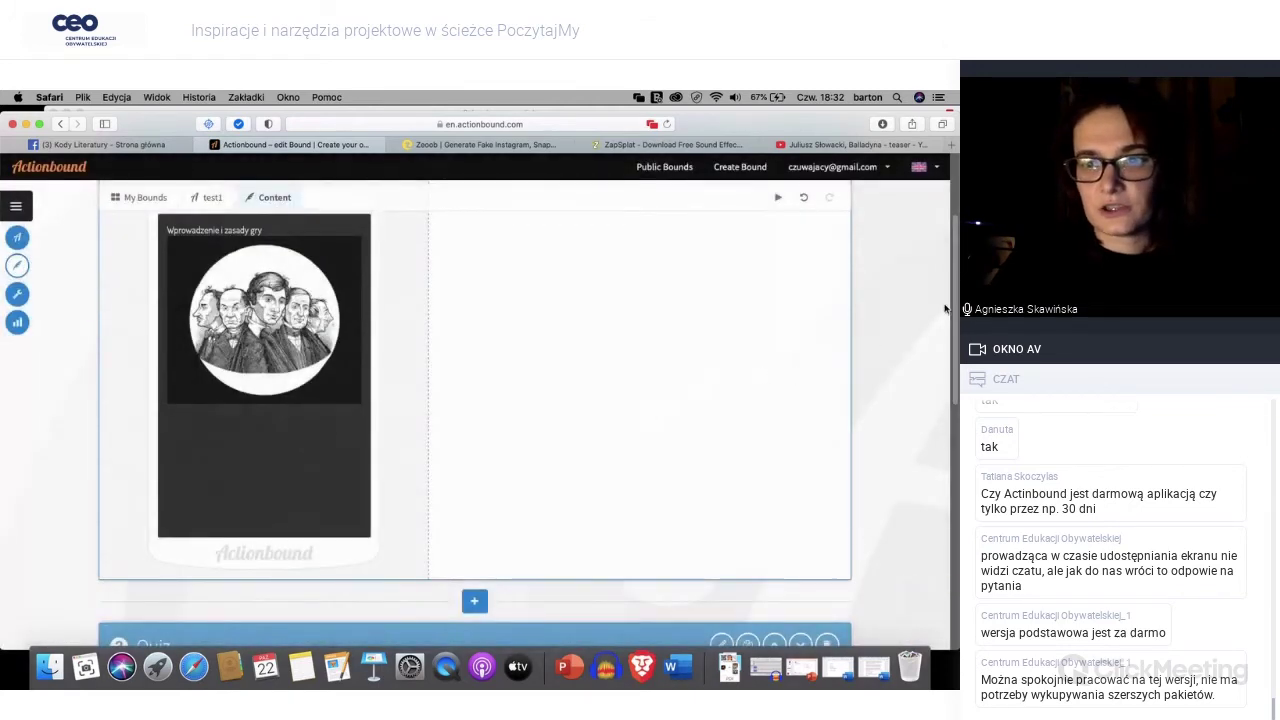
# Below the saved quiz, start adding a new Mission element
pyautogui.scroll(-4, 945, 308)
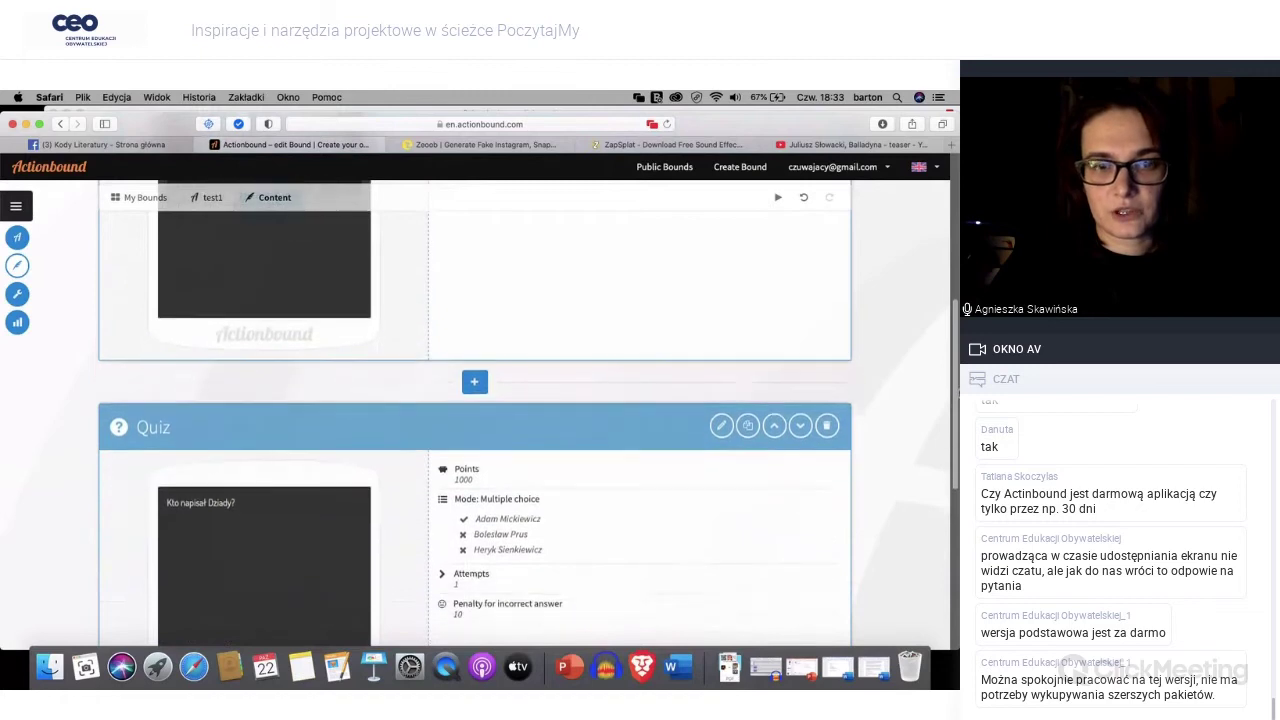
pyautogui.scroll(-4, 475, 420)
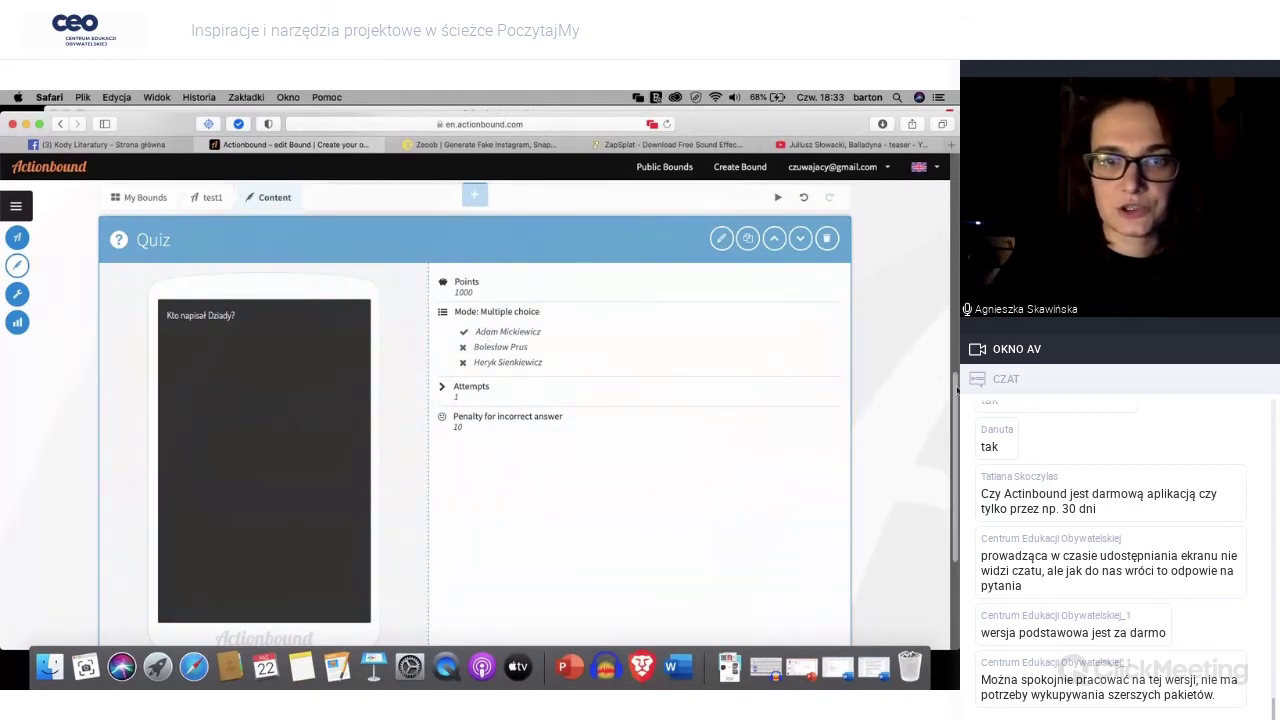
pyautogui.moveTo(955, 390); pyautogui.dragTo(953, 455)
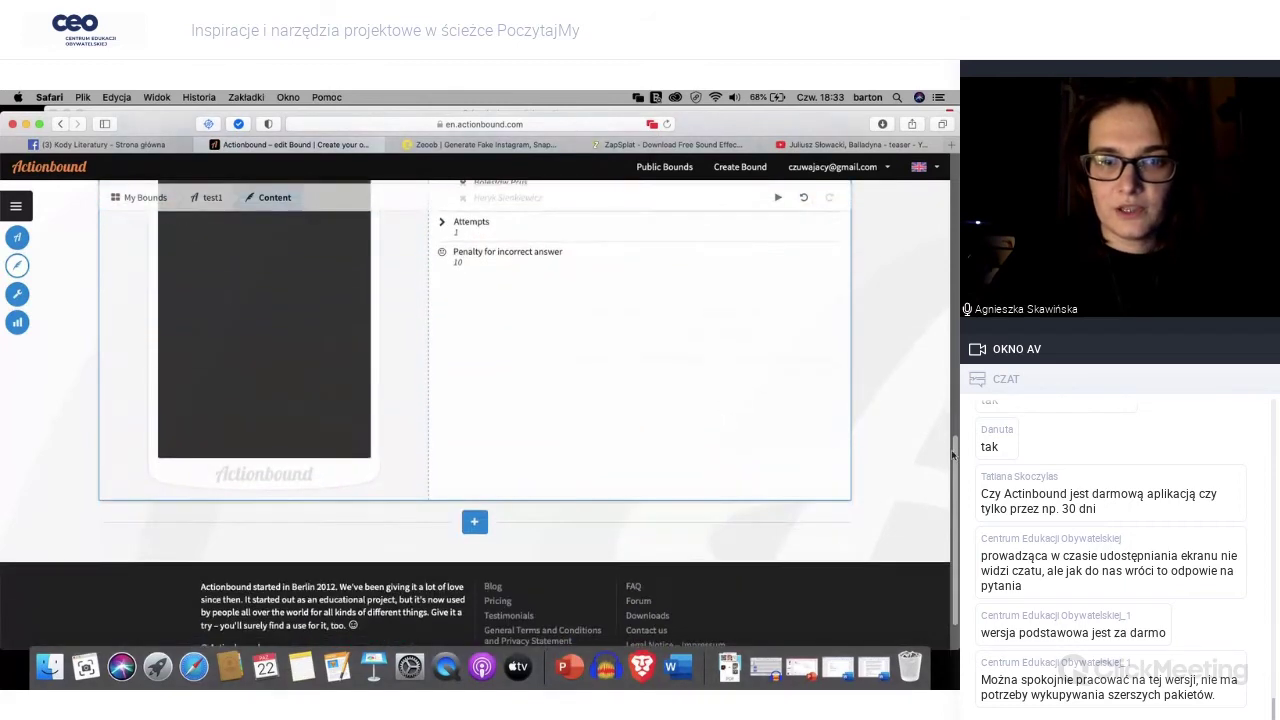
pyautogui.click(474, 521)
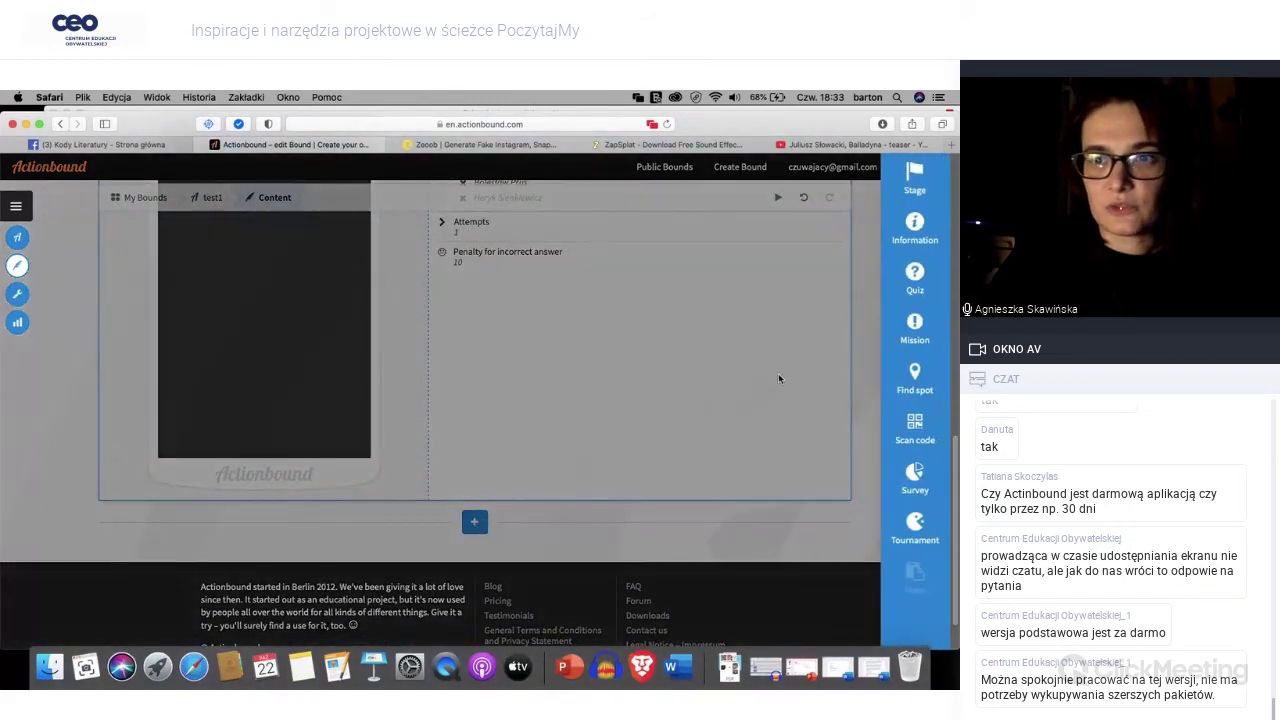
pyautogui.click(924, 328)
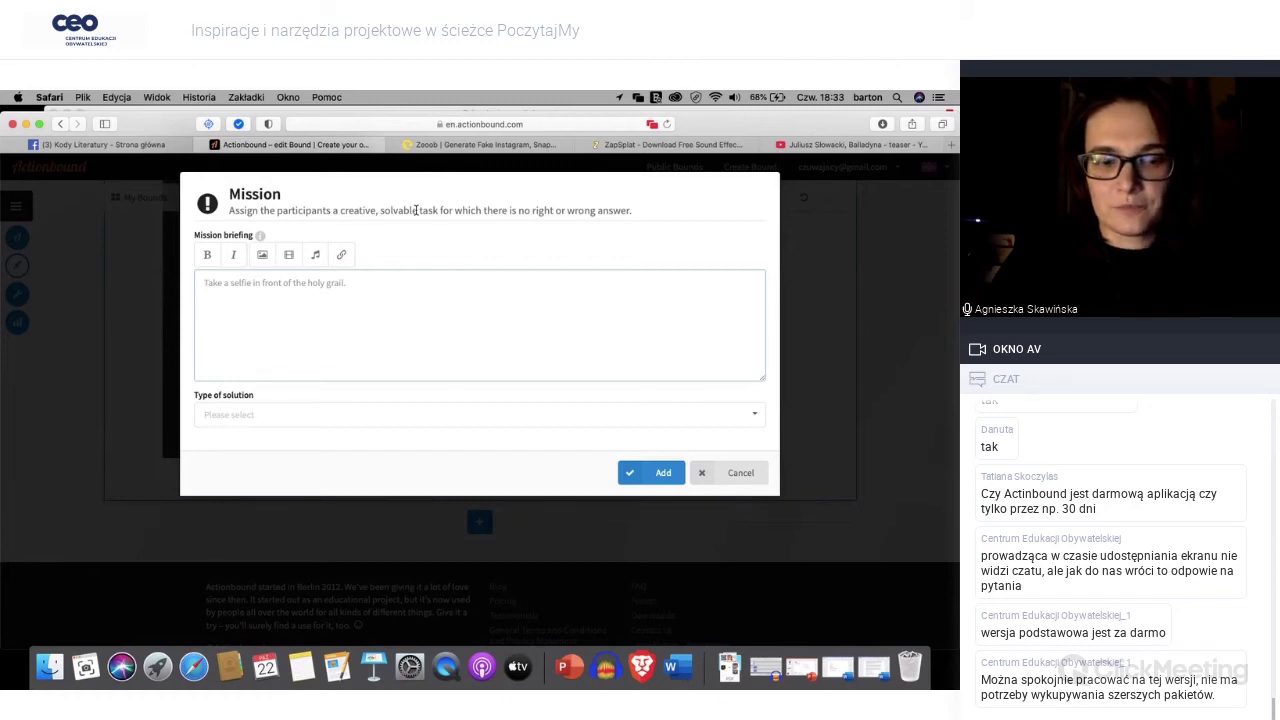
# Type the mission briefing 'Zapytaj przechodnia, jaką książkę poleca na jesienny wieczór'
pyautogui.write('J')
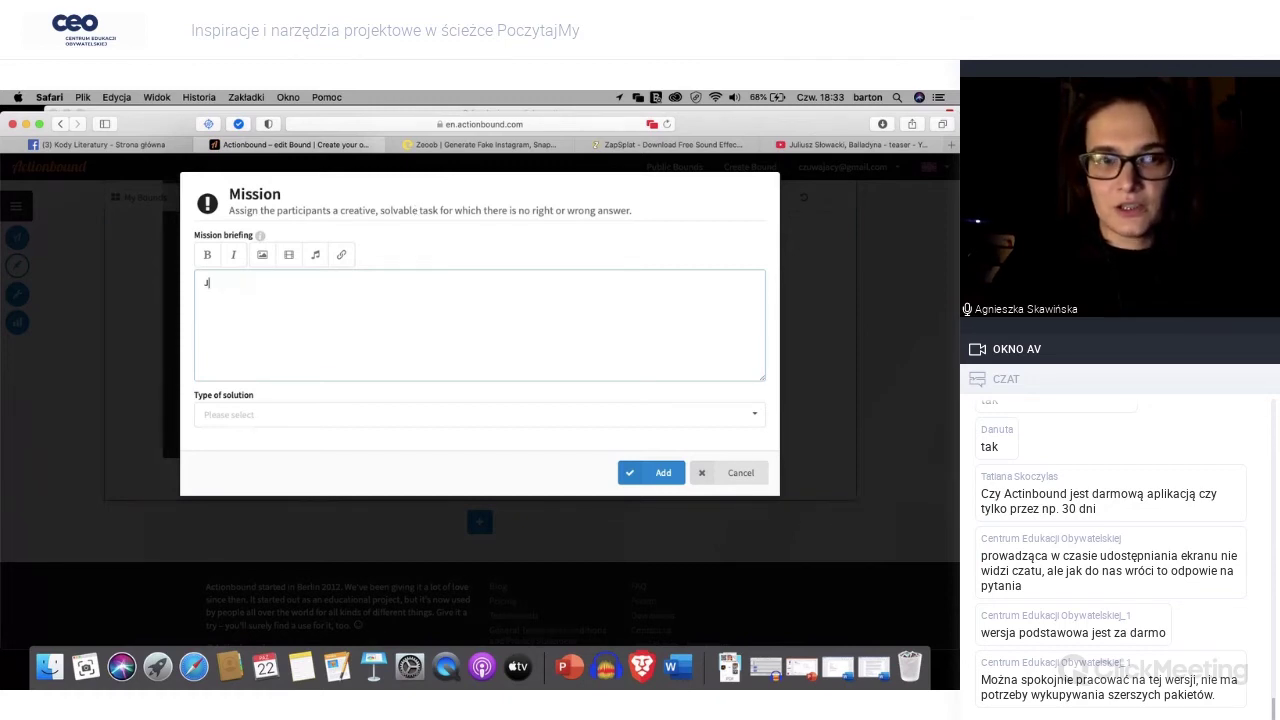
pyautogui.press('BackSpace')
pyautogui.press('BackSpace')
pyautogui.press('BackSpace')
pyautogui.write('Zapytaj')
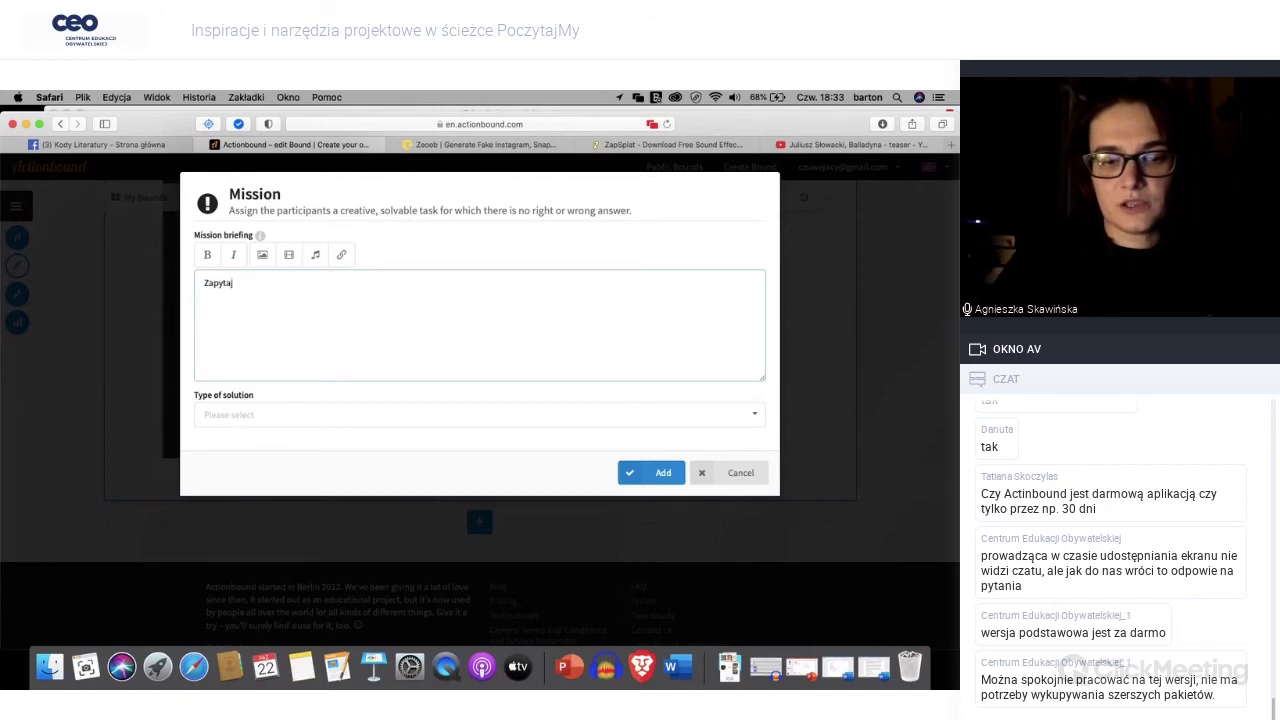
pyautogui.write(' przechodnia')
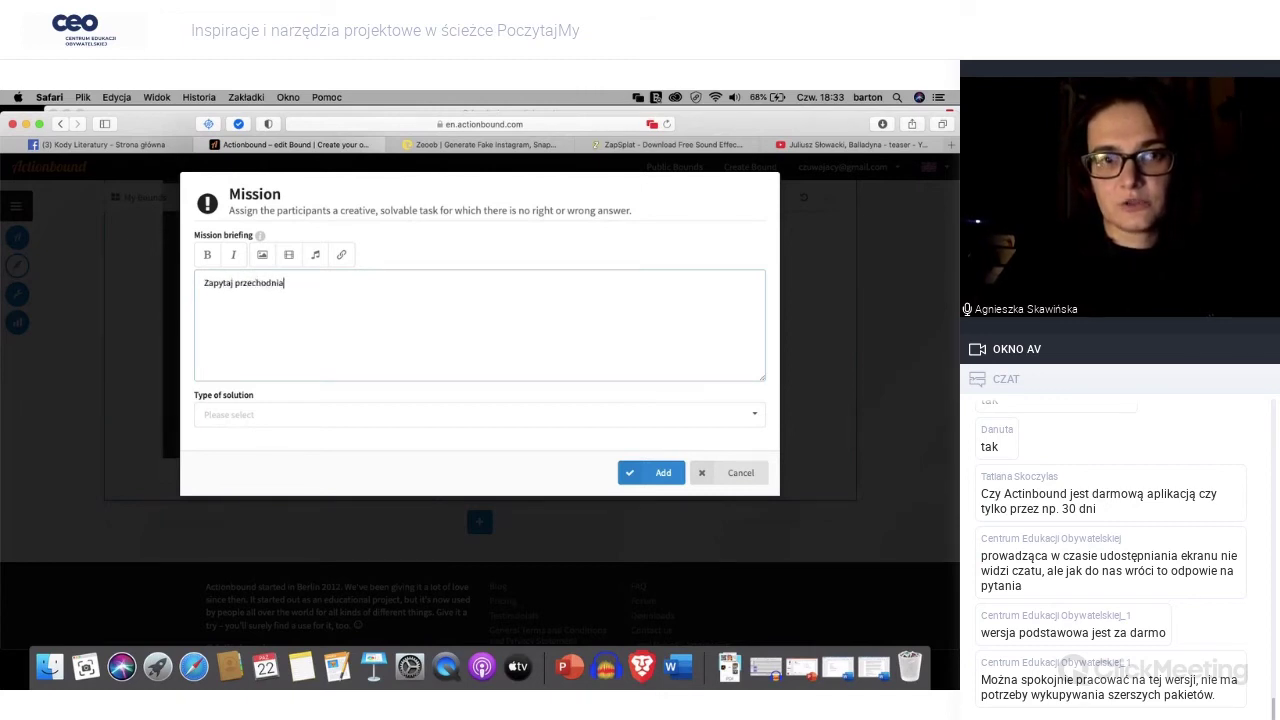
pyautogui.write(', jak')
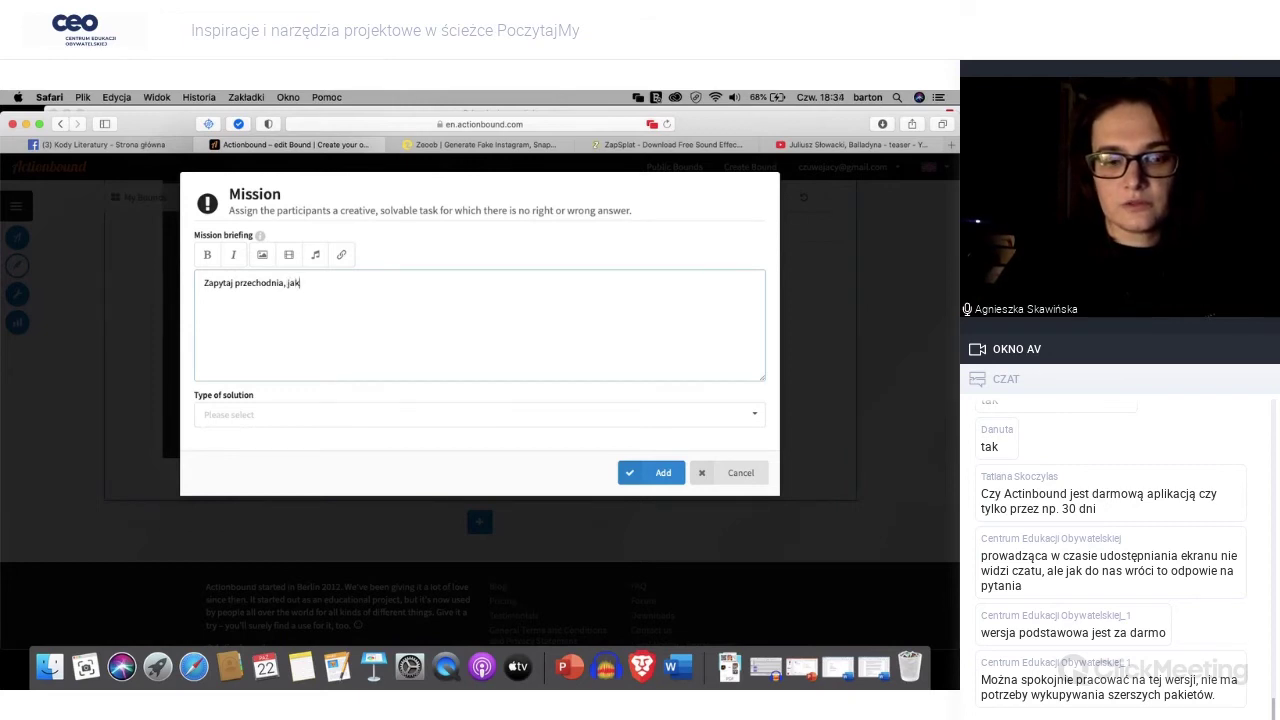
pyautogui.write('ą książkę')
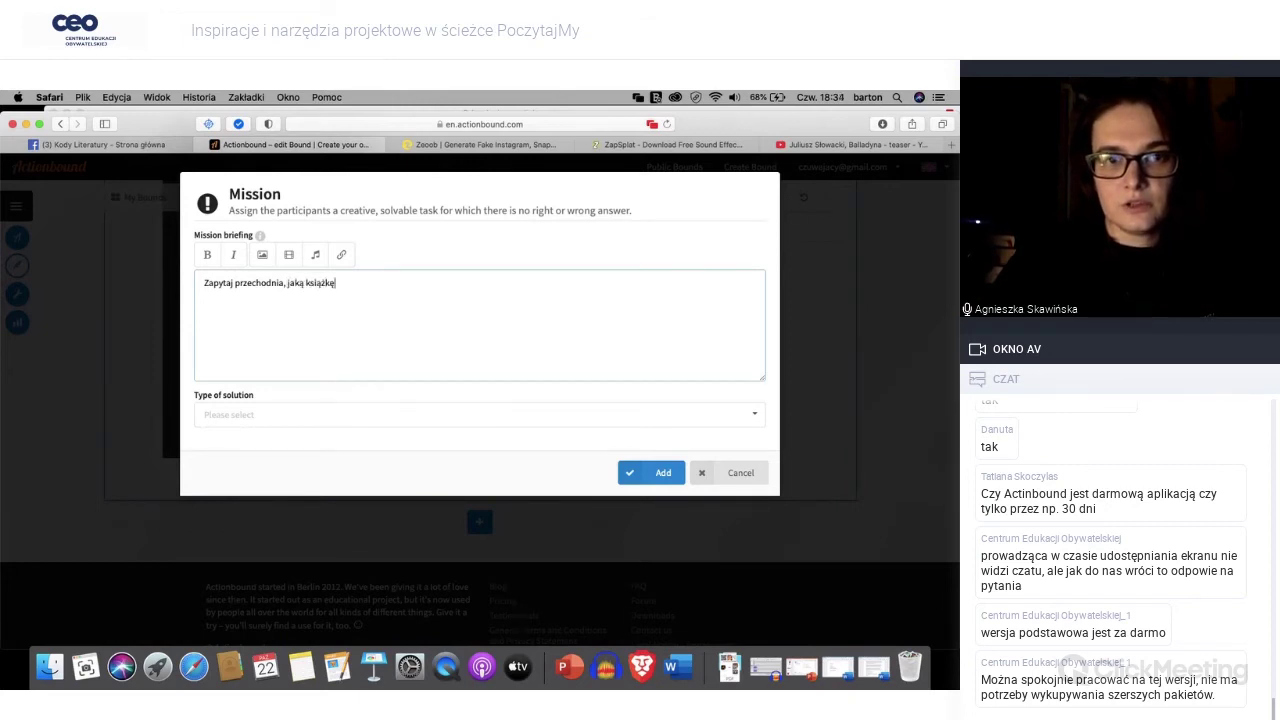
pyautogui.write(' poleca na ')
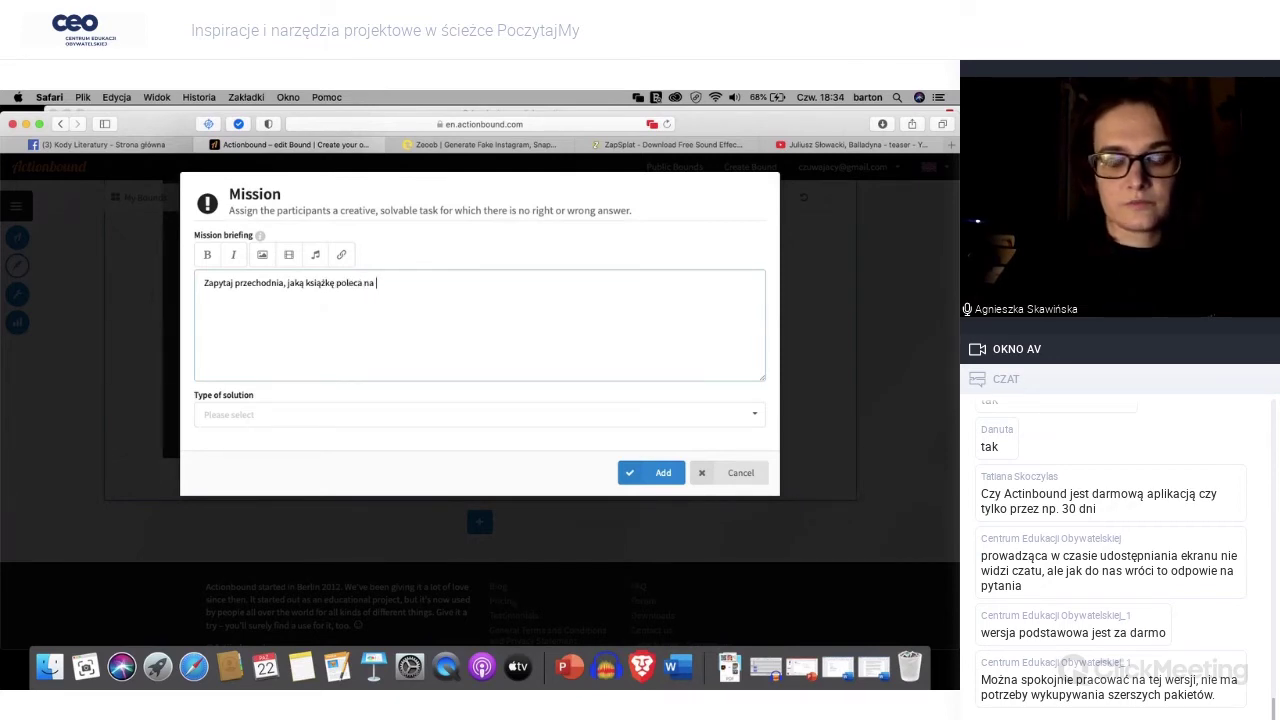
pyautogui.write('jesien')
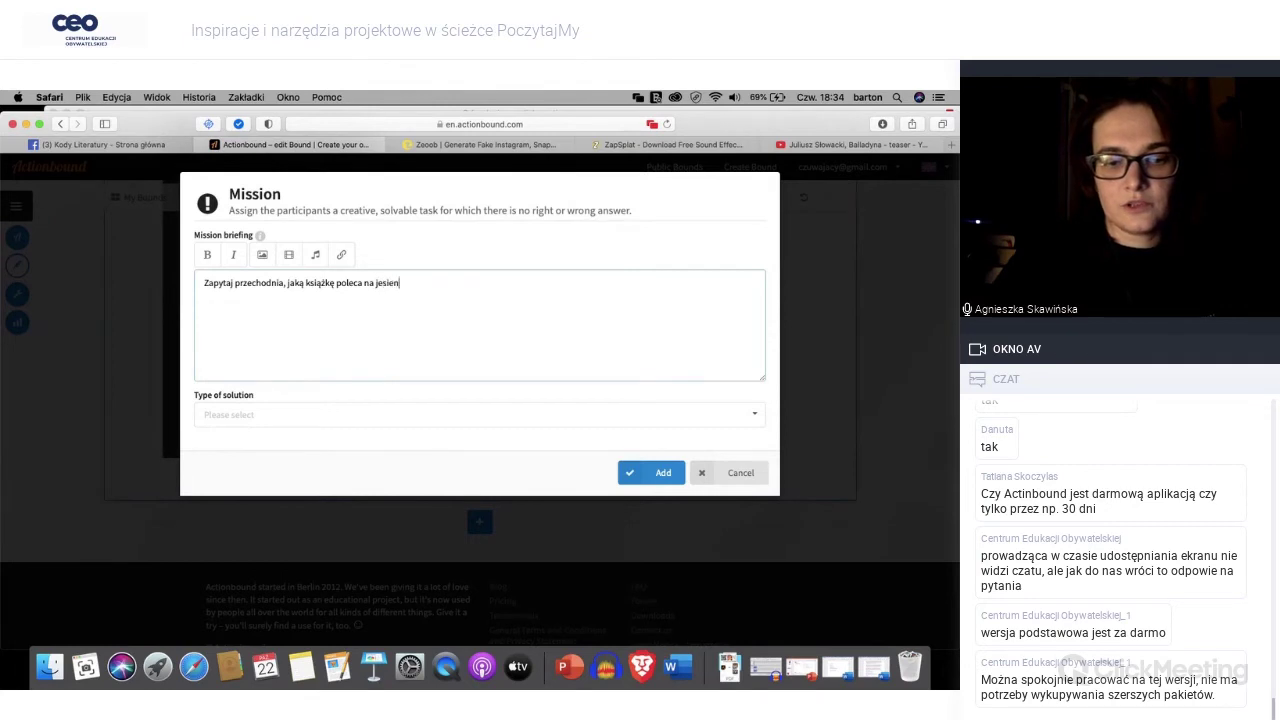
pyautogui.write('ny wieczór')
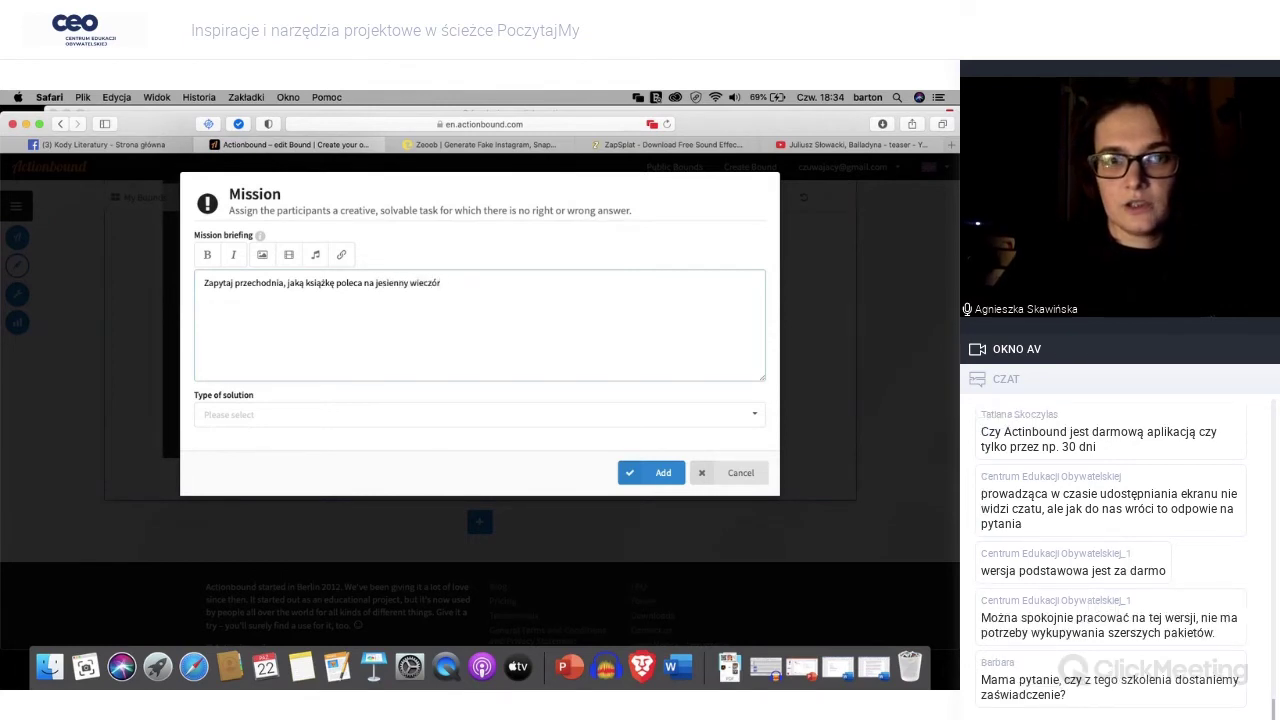
# Set the mission's solution to Upload video with Camera as source, and add it to the bound
pyautogui.click(237, 420)
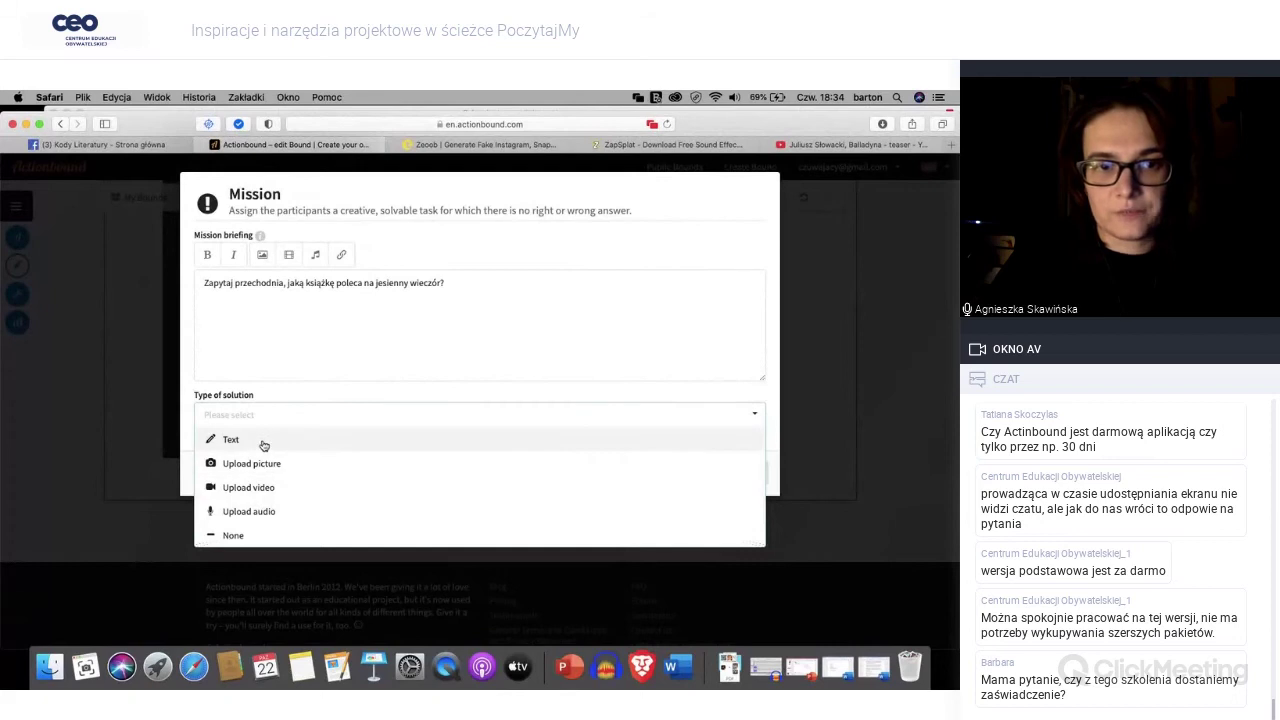
pyautogui.click(264, 441)
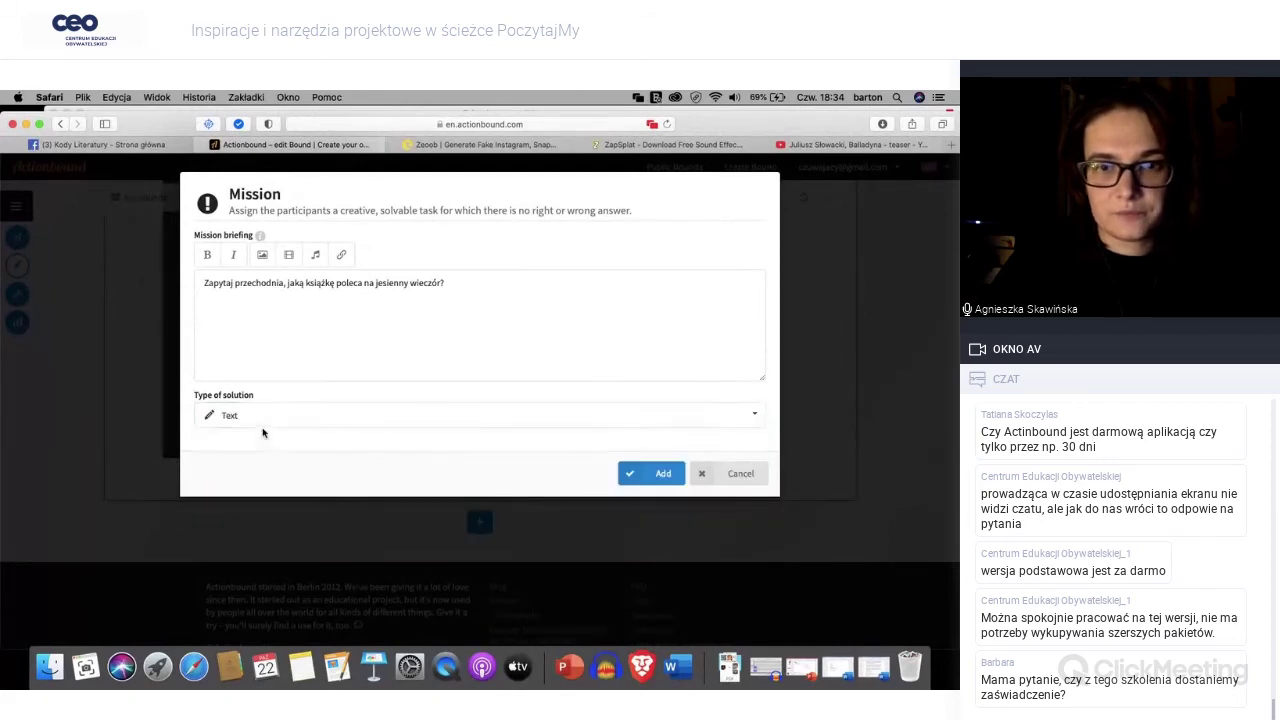
pyautogui.click(282, 418)
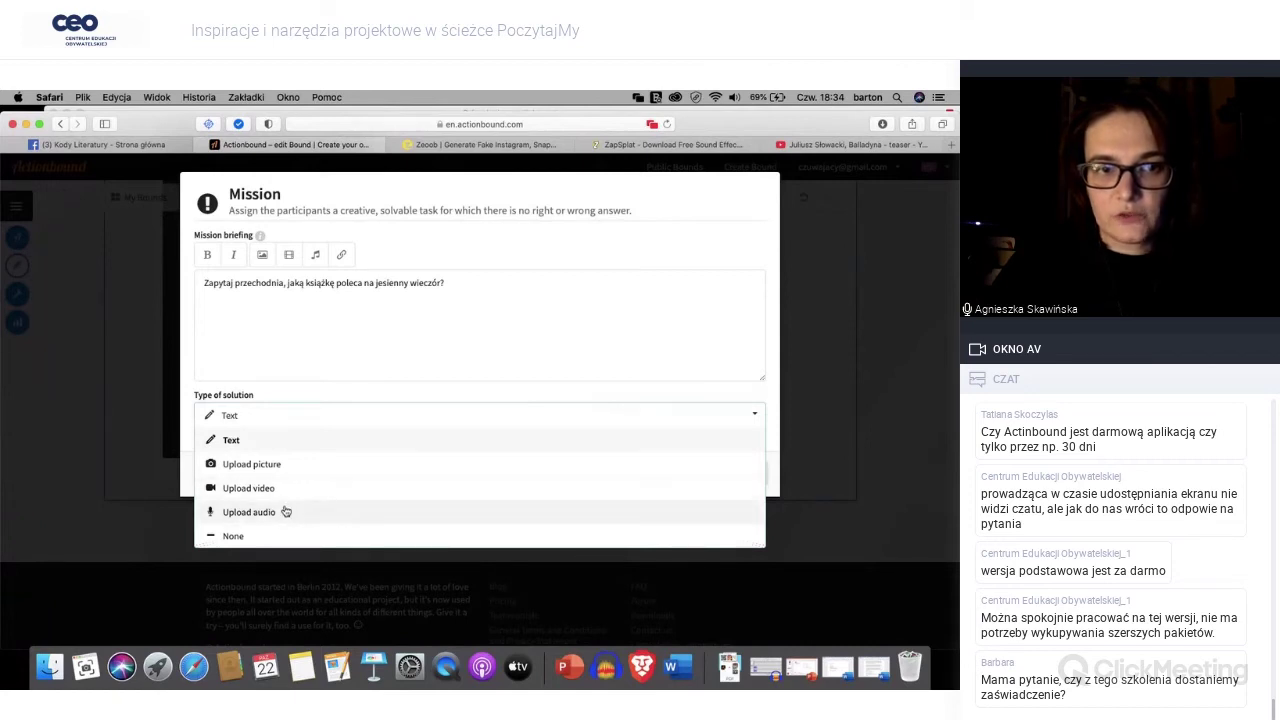
pyautogui.click(288, 495)
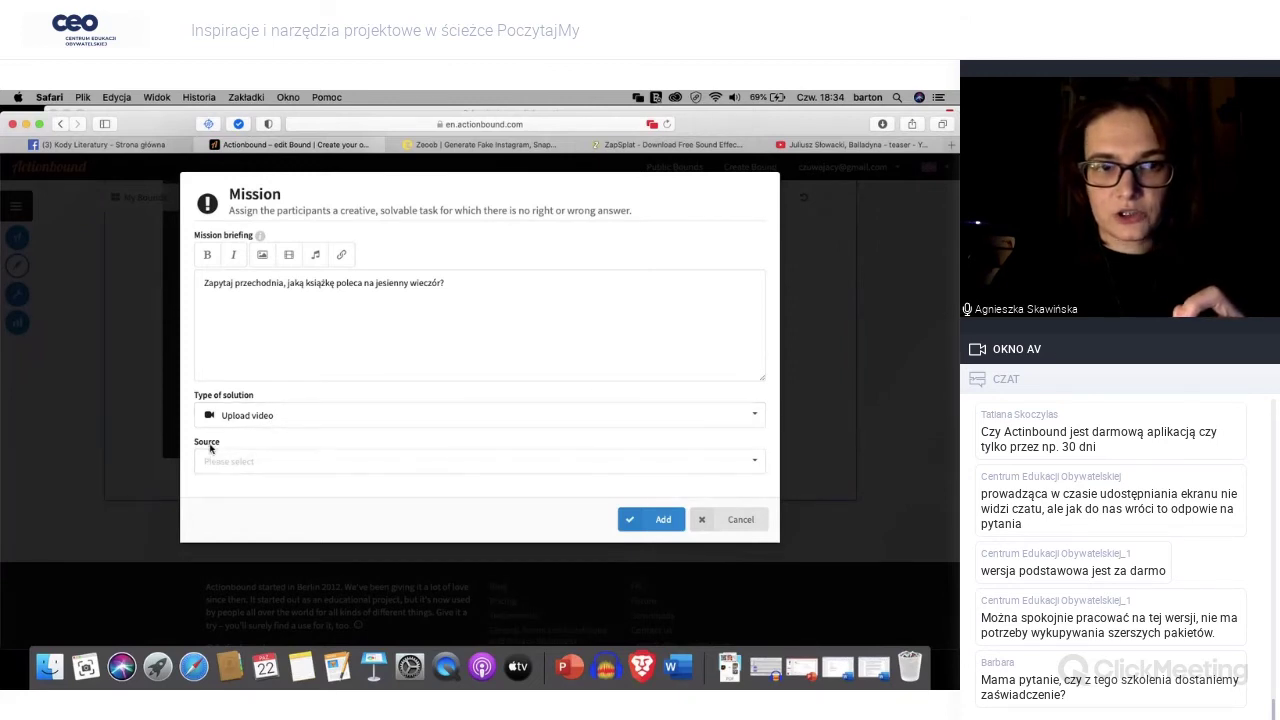
pyautogui.click(245, 467)
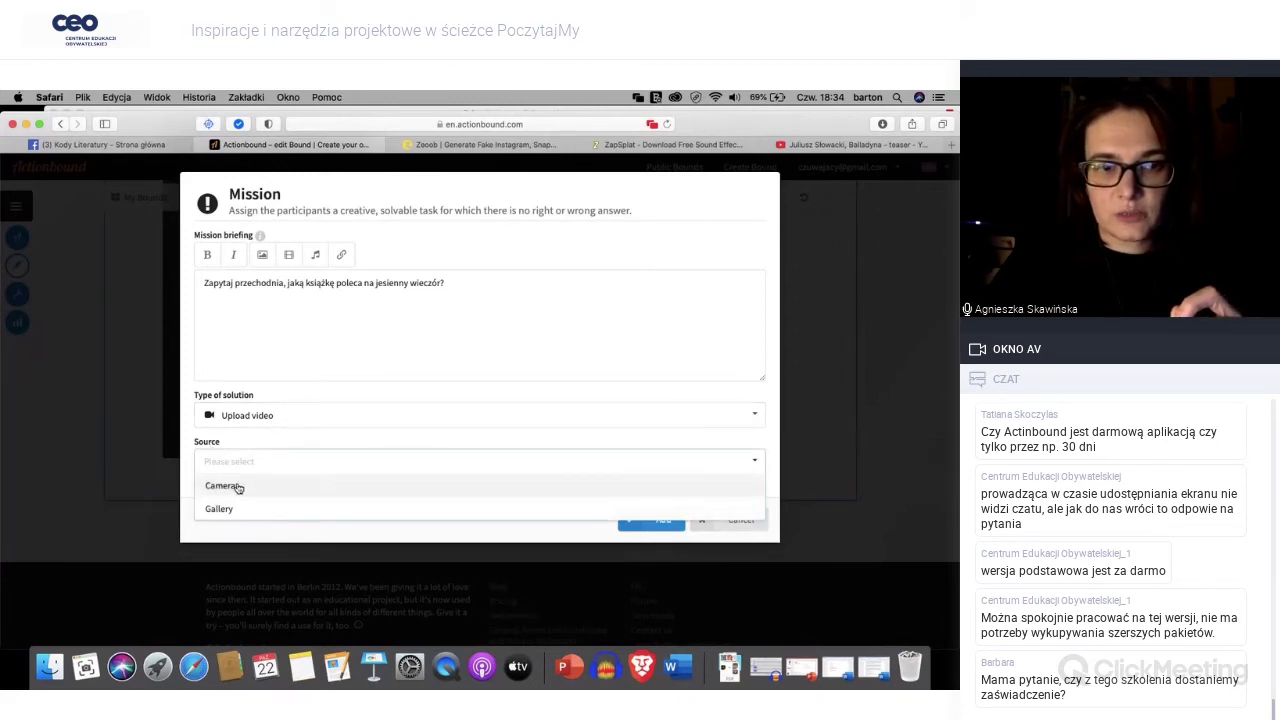
pyautogui.click(237, 486)
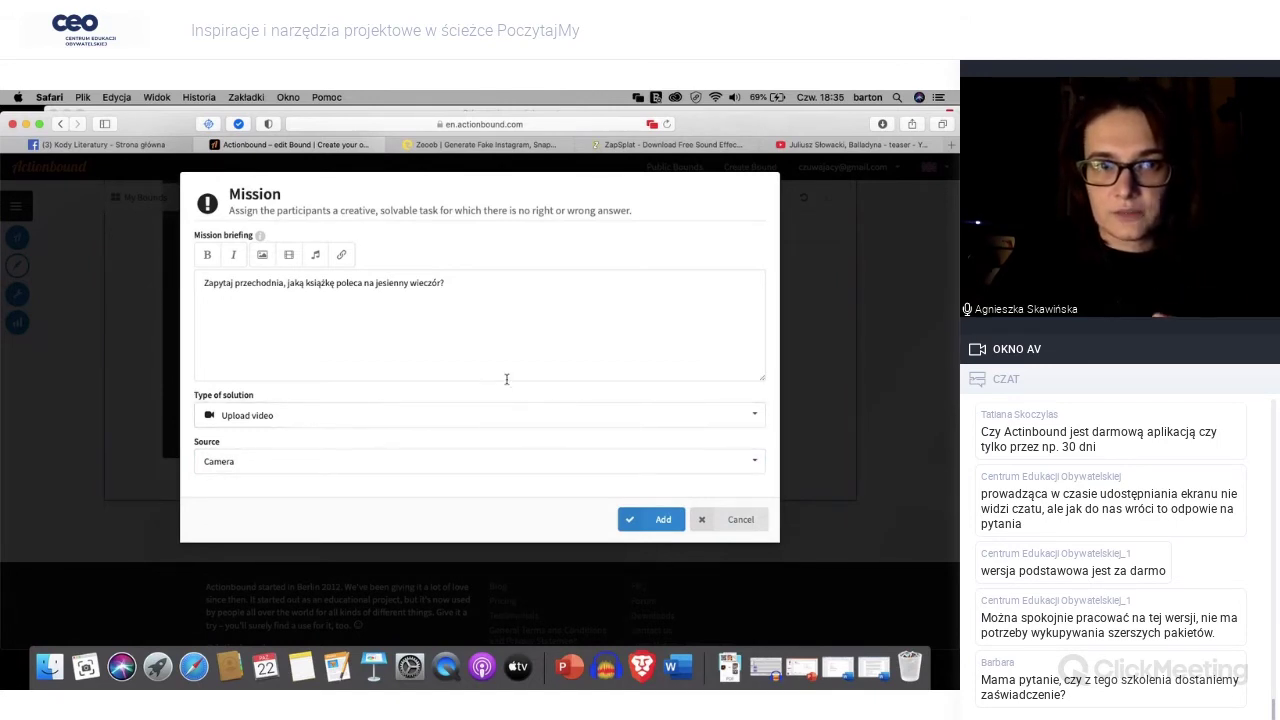
pyautogui.click(652, 518)
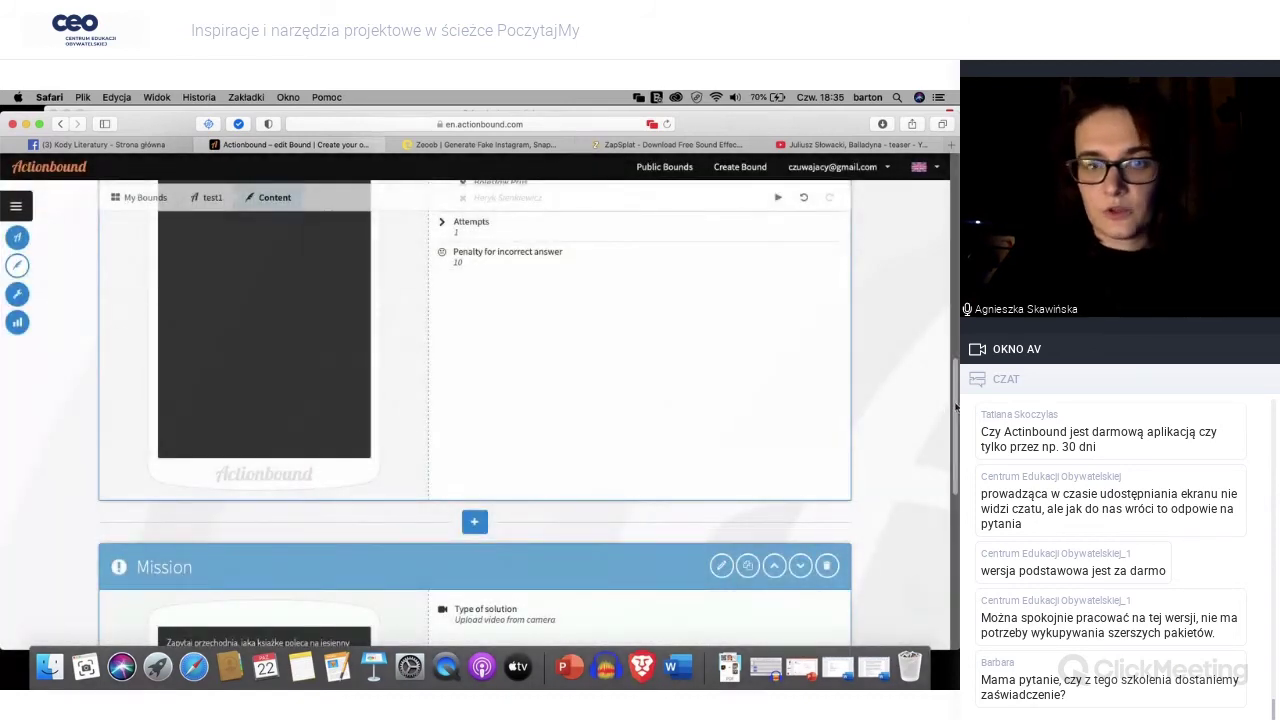
pyautogui.scroll(-4, 650, 401)
# Scroll below the video mission and open the panel for adding a new element
pyautogui.scroll(-2, 475, 414)
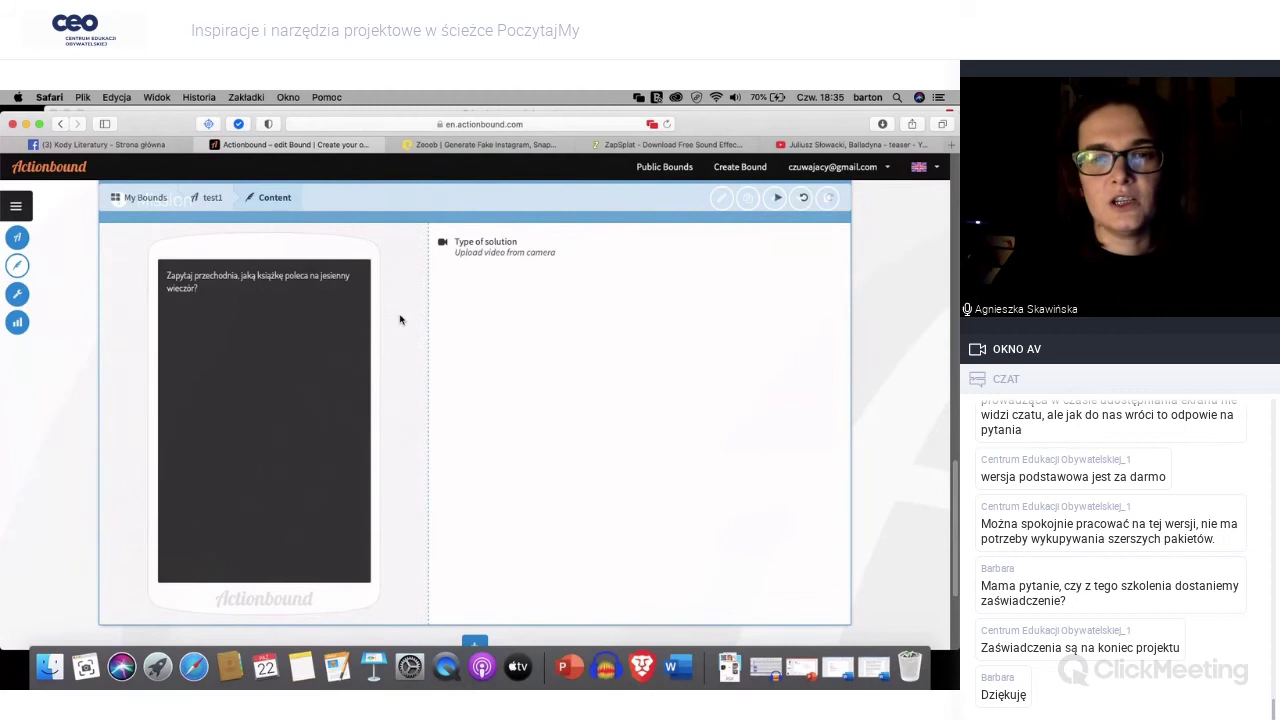
pyautogui.scroll(1, 403, 322)
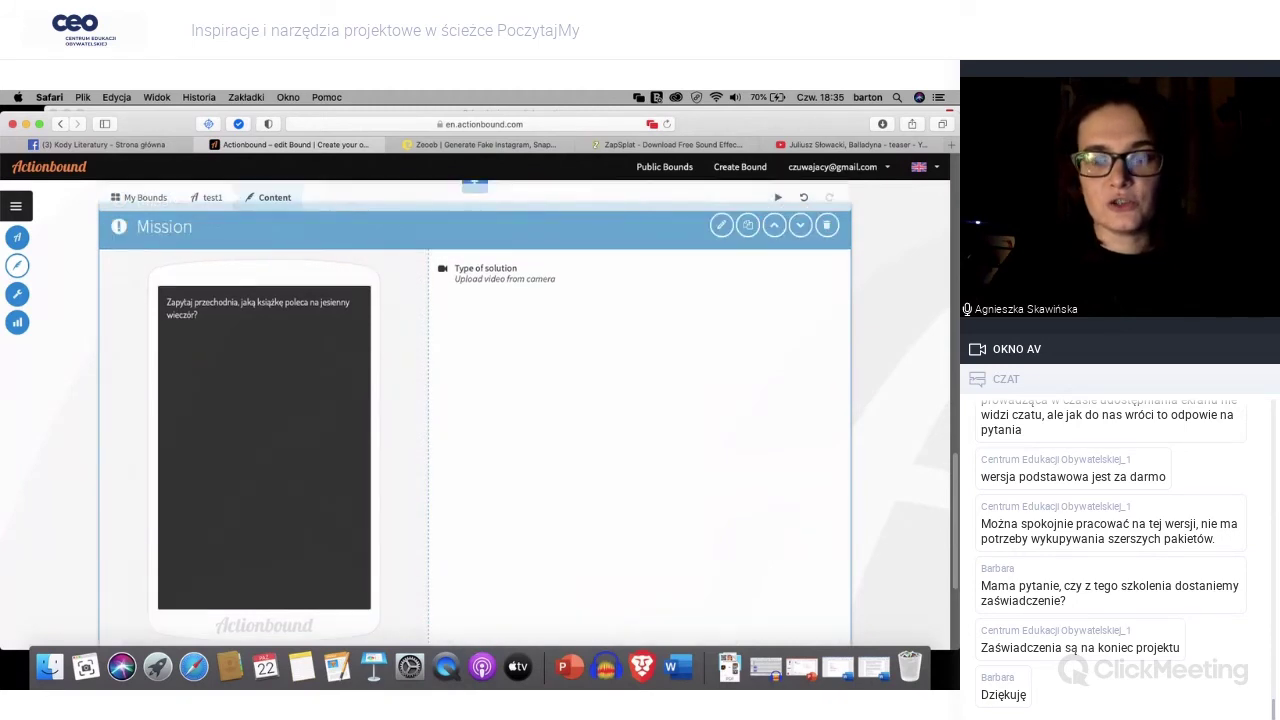
pyautogui.scroll(-1, 475, 413)
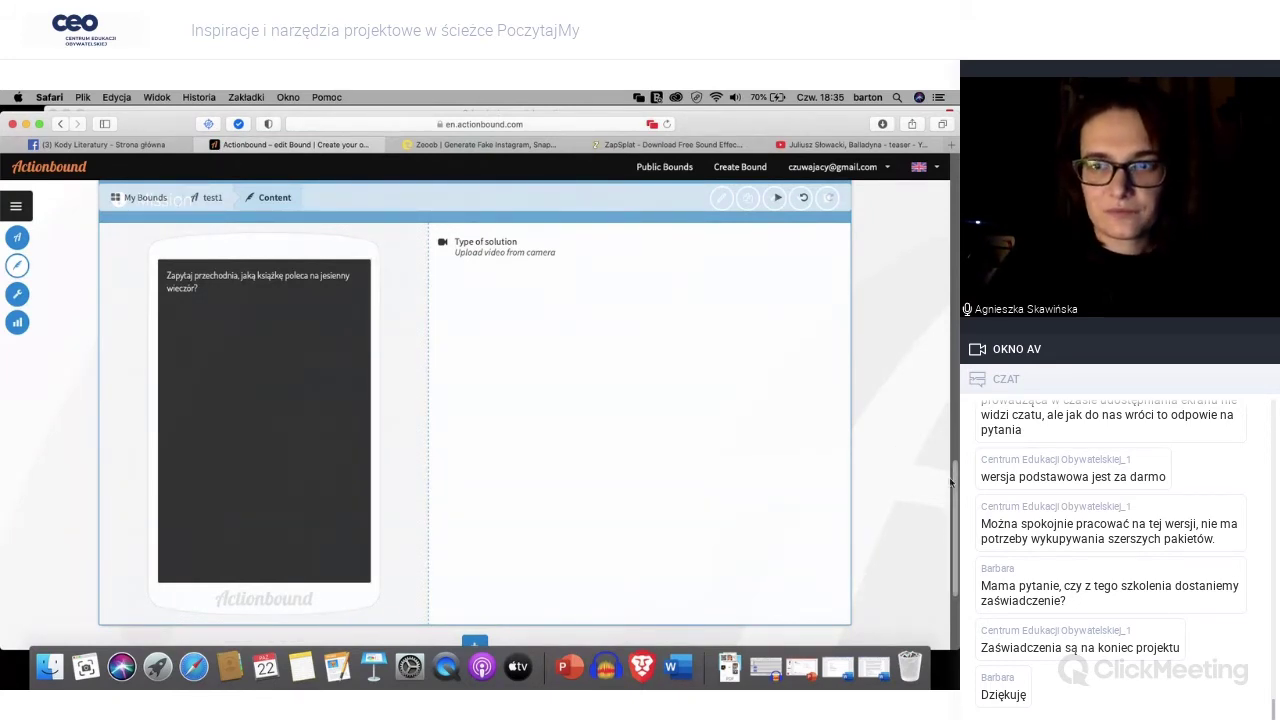
pyautogui.scroll(-3, 955, 484)
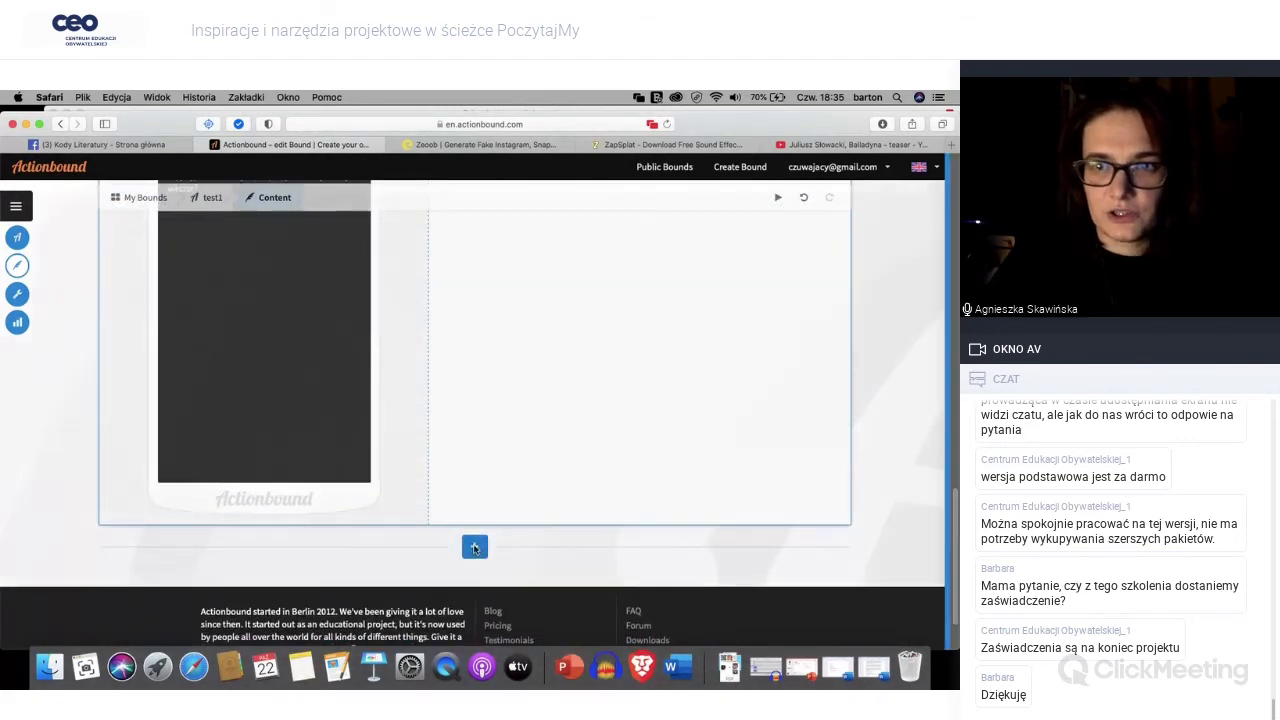
pyautogui.click(475, 547)
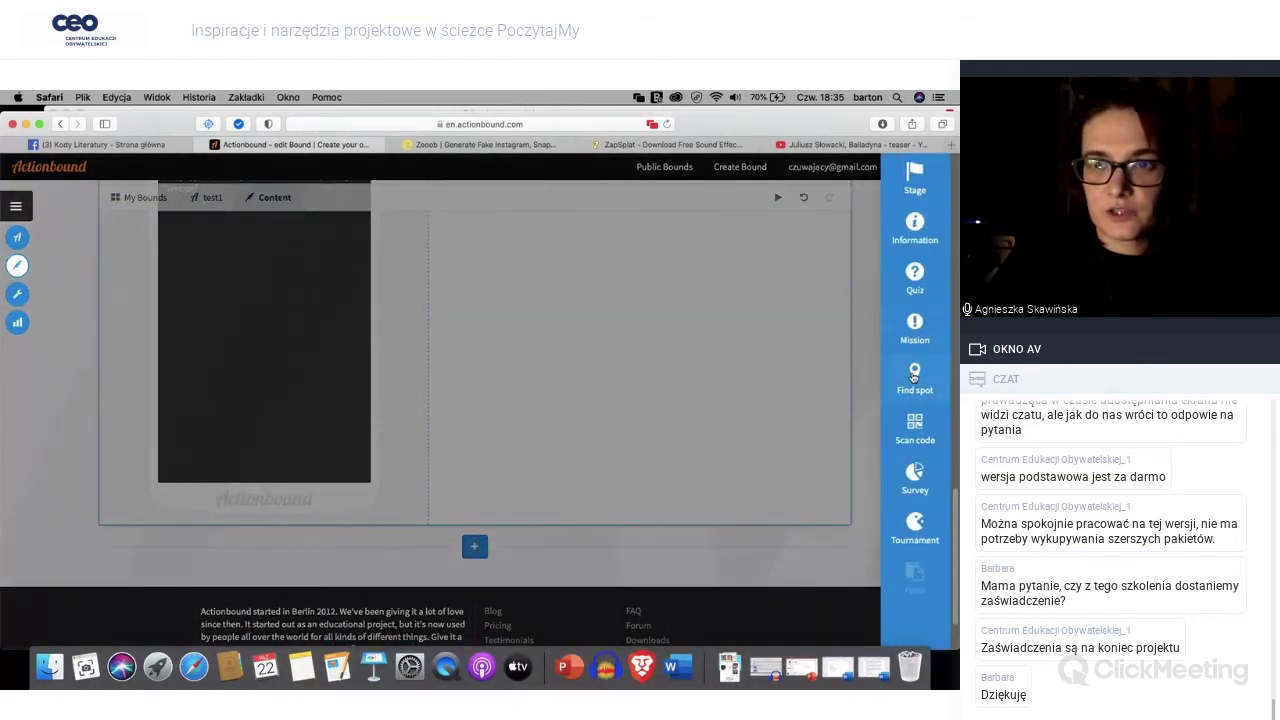
# Create a Find spot task with briefing 'Znajdź to miejsce' and open its coordinate picker
pyautogui.click(914, 375)
pyautogui.click(328, 326)
pyautogui.write('Znaj')
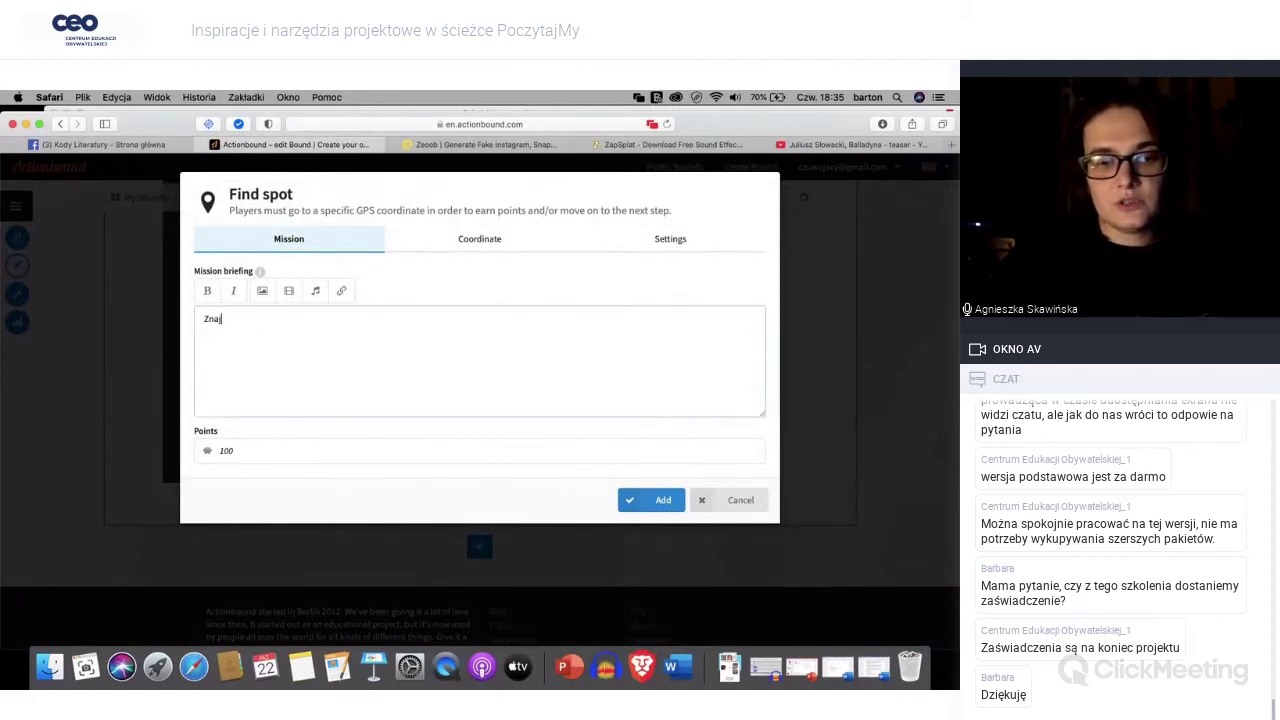
pyautogui.write('dź to mie')
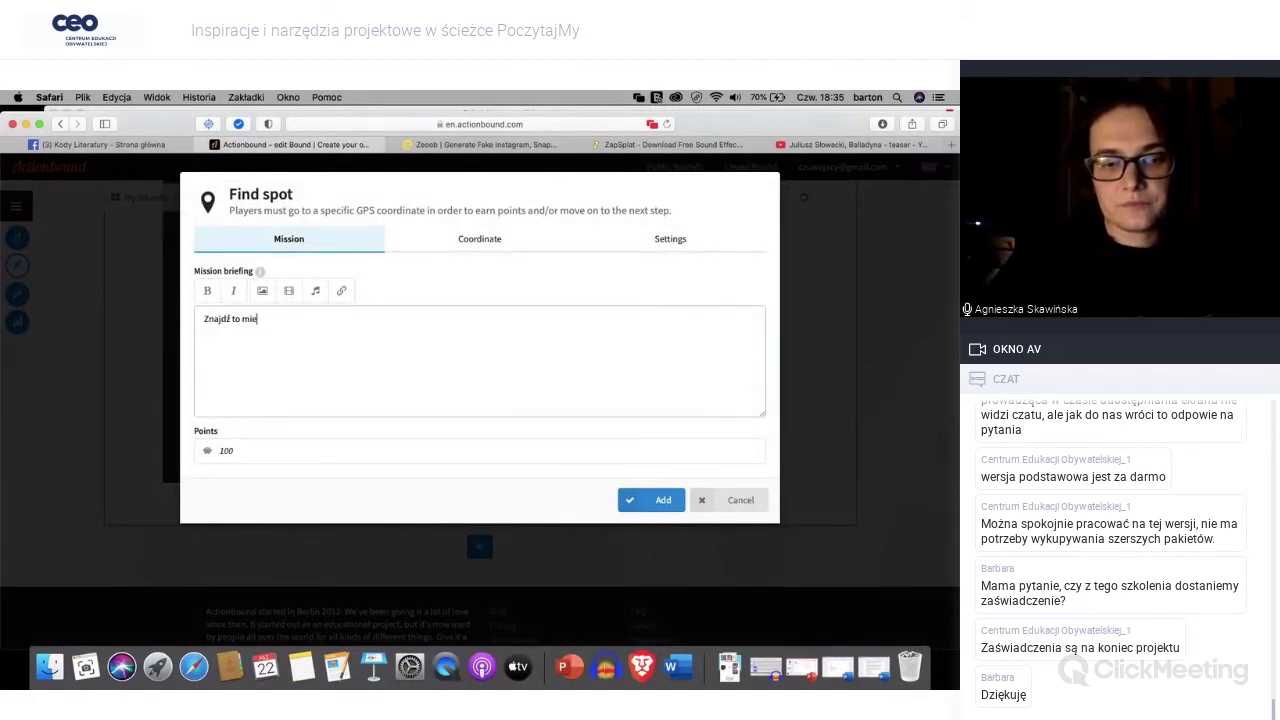
pyautogui.write('jsce')
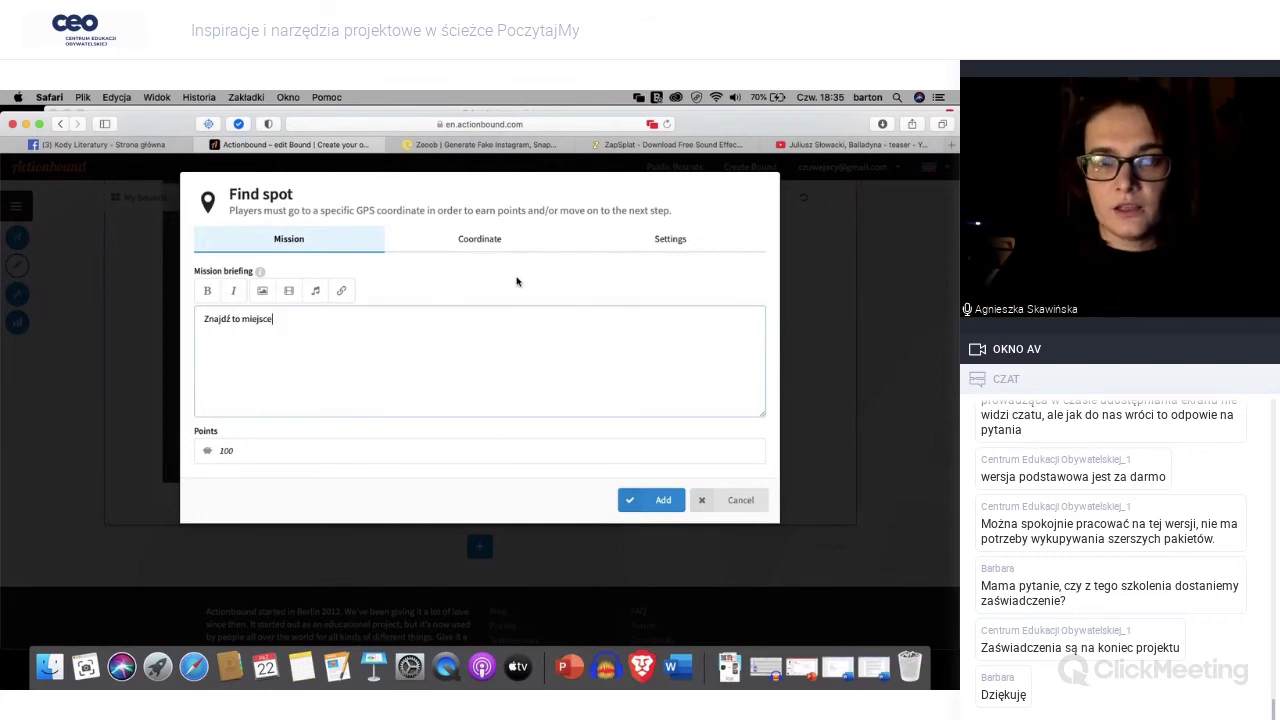
pyautogui.click(481, 241)
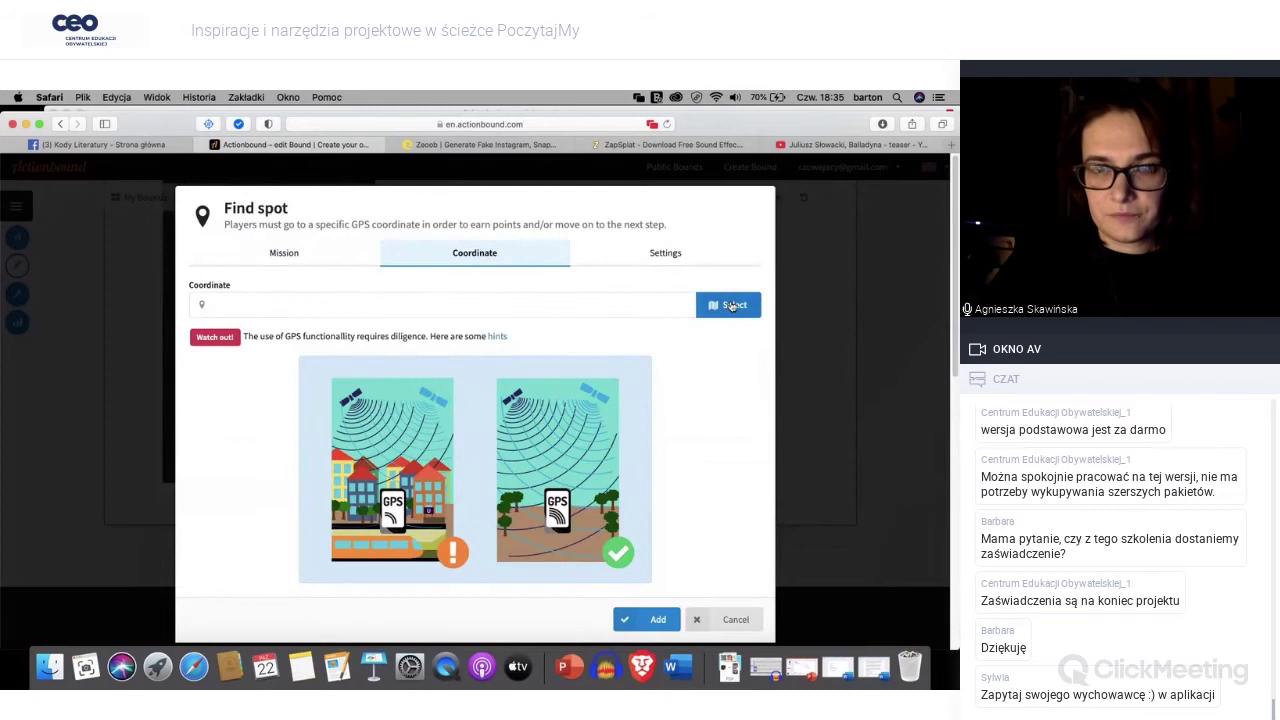
pyautogui.click(732, 306)
# Search the coordinate map for Lublin and jump to it
pyautogui.moveTo(953, 335); pyautogui.dragTo(958, 405)
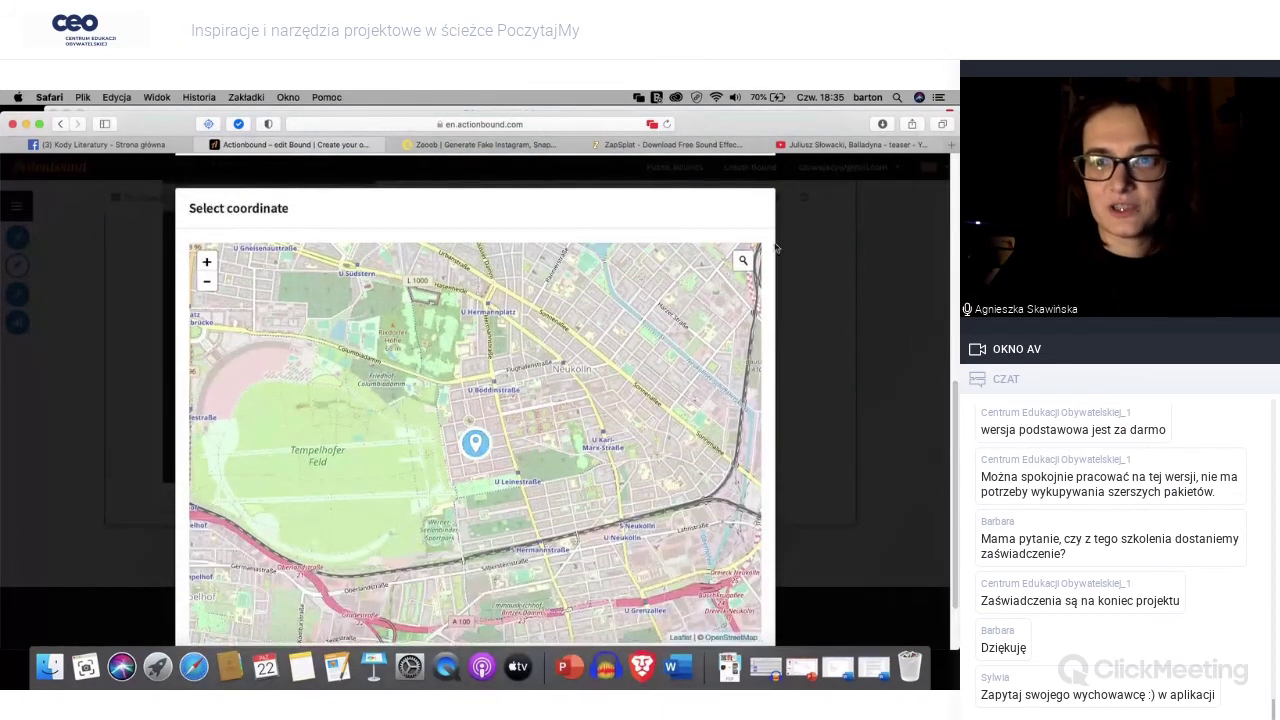
pyautogui.click(743, 261)
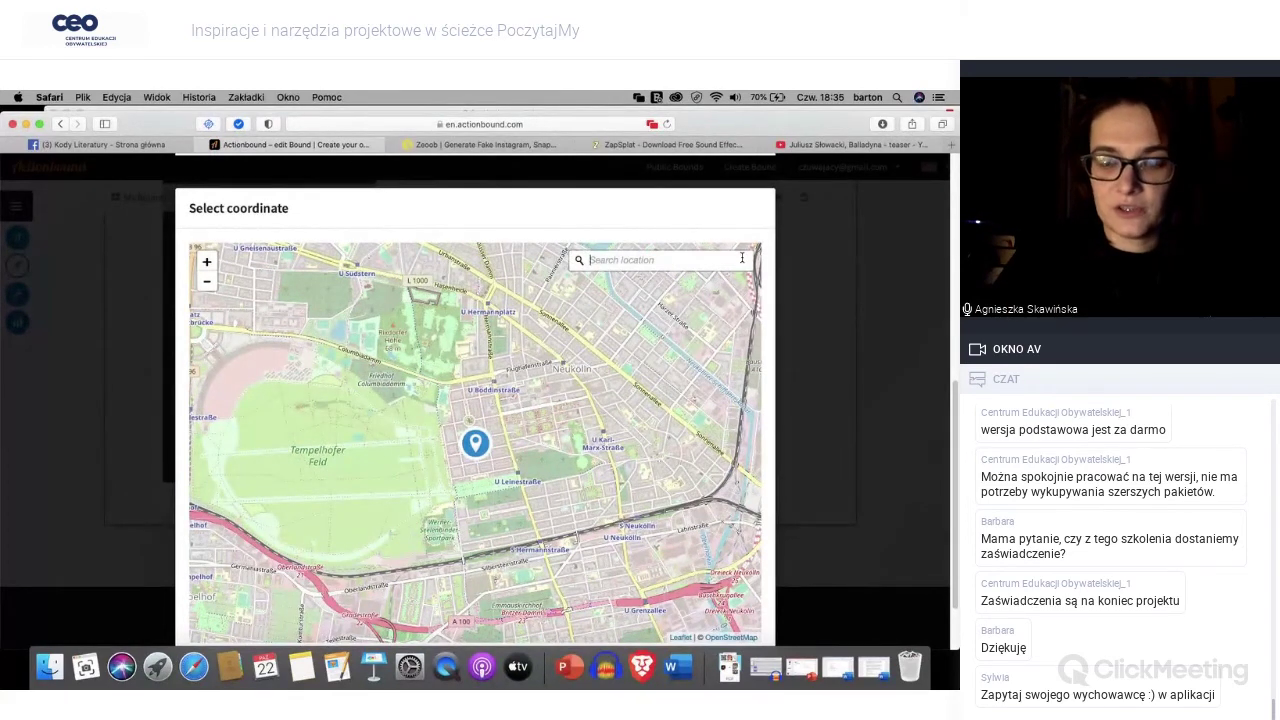
pyautogui.write('Lub')
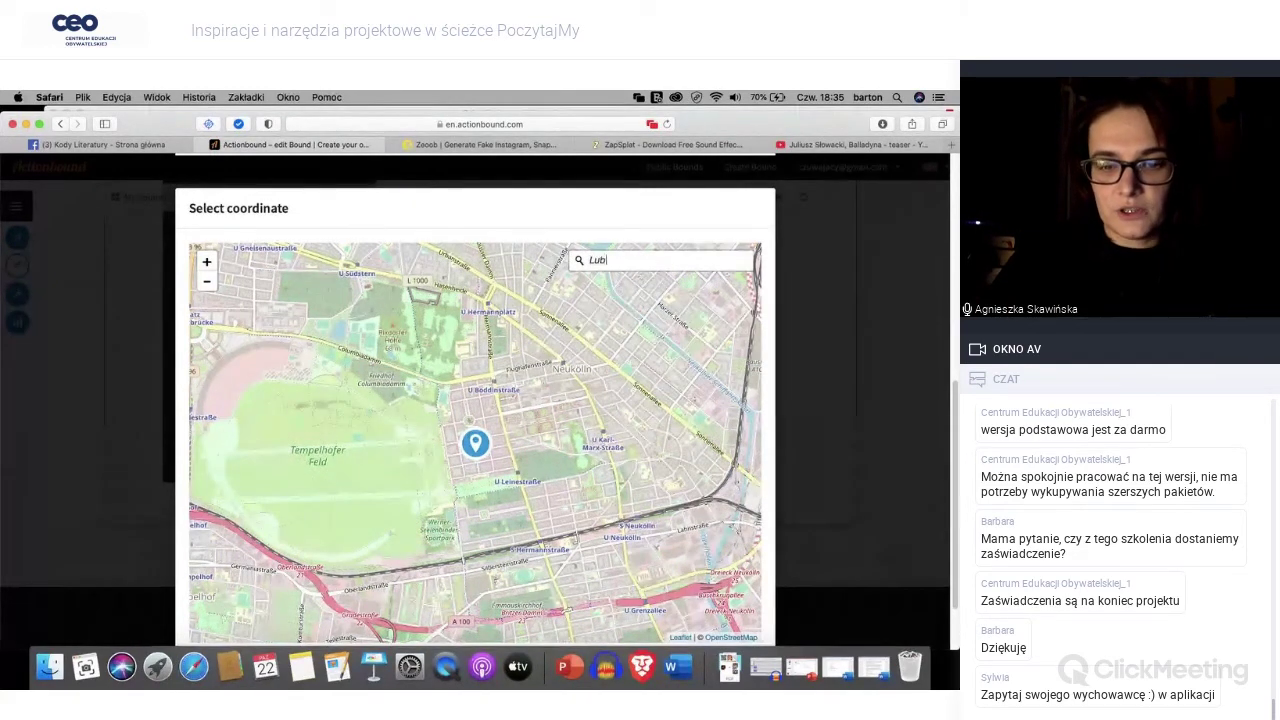
pyautogui.write('lin')
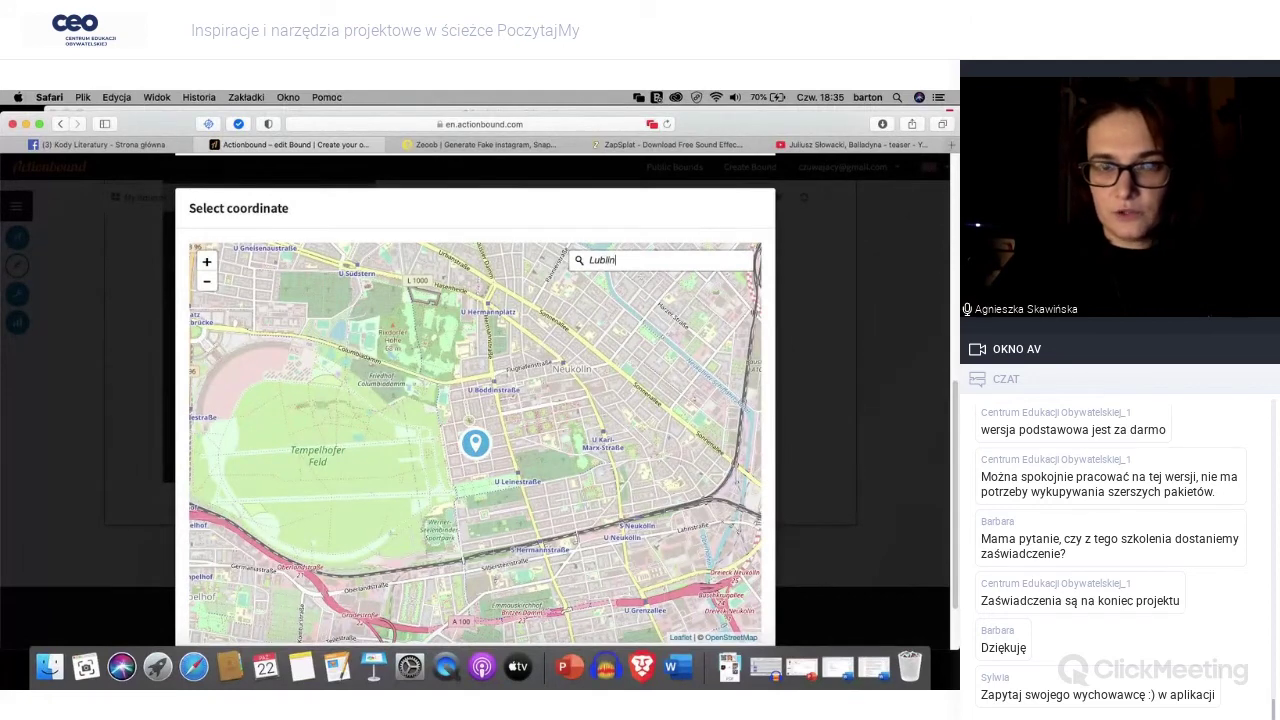
pyautogui.click(667, 293)
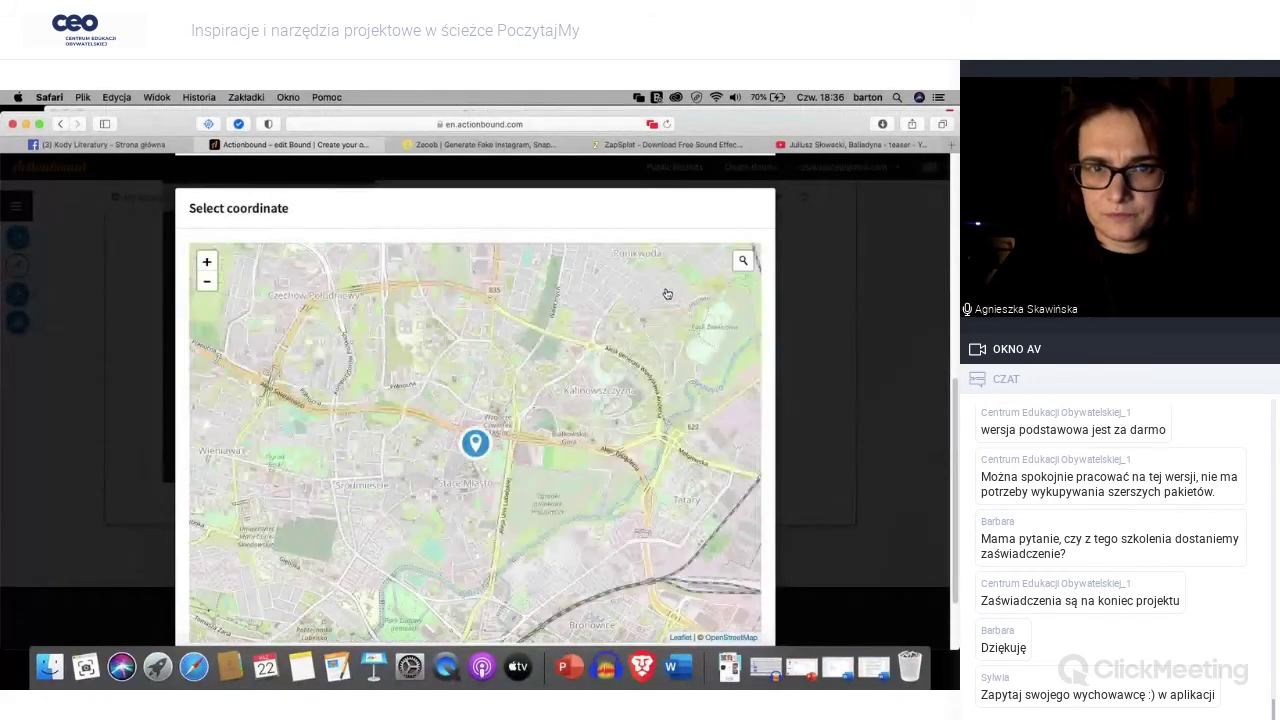
# Zoom into Lublin's Old Town and set the target at 51.248785, 22.569206
pyautogui.click(207, 262)
pyautogui.click(207, 262)
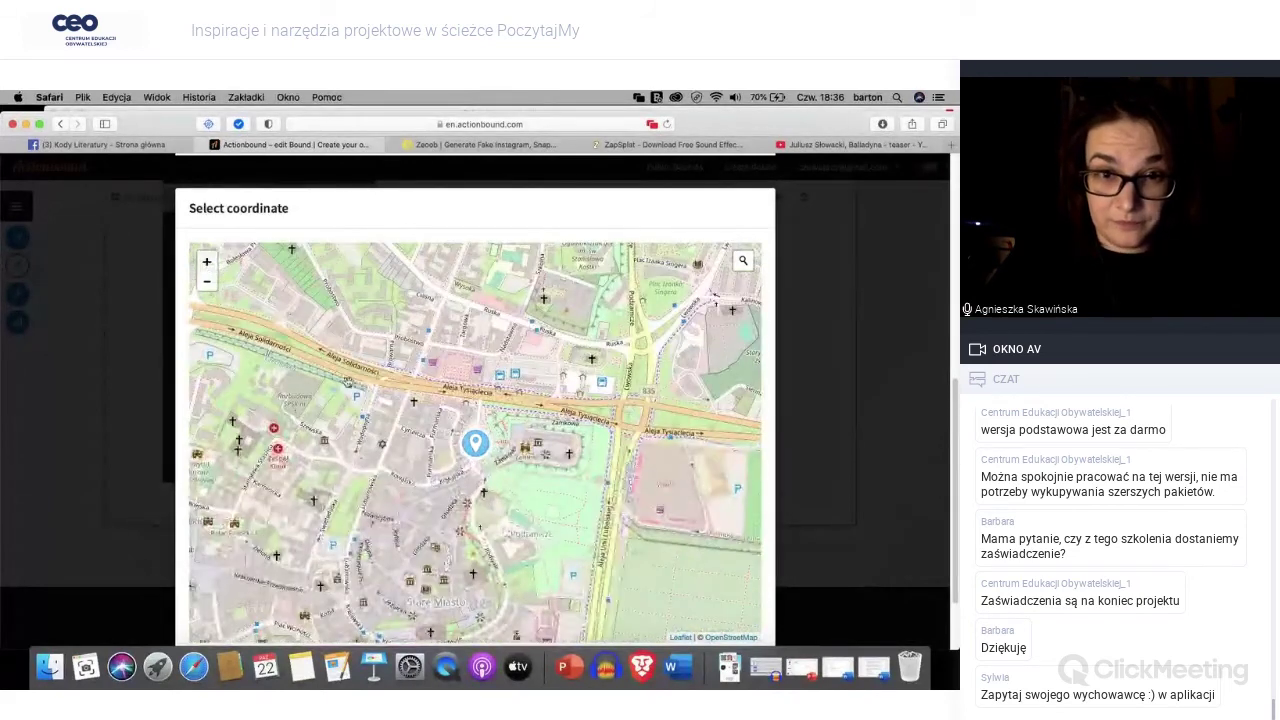
pyautogui.moveTo(722, 480); pyautogui.dragTo(744, 438)
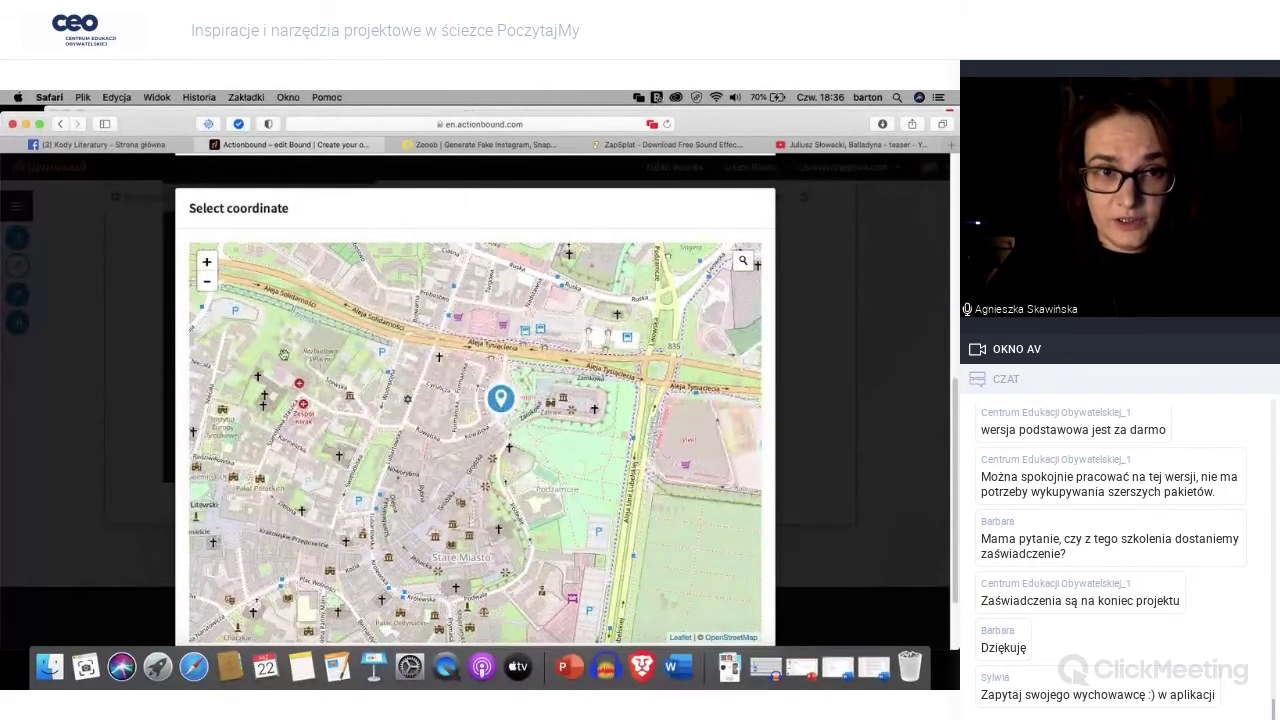
pyautogui.click(207, 262)
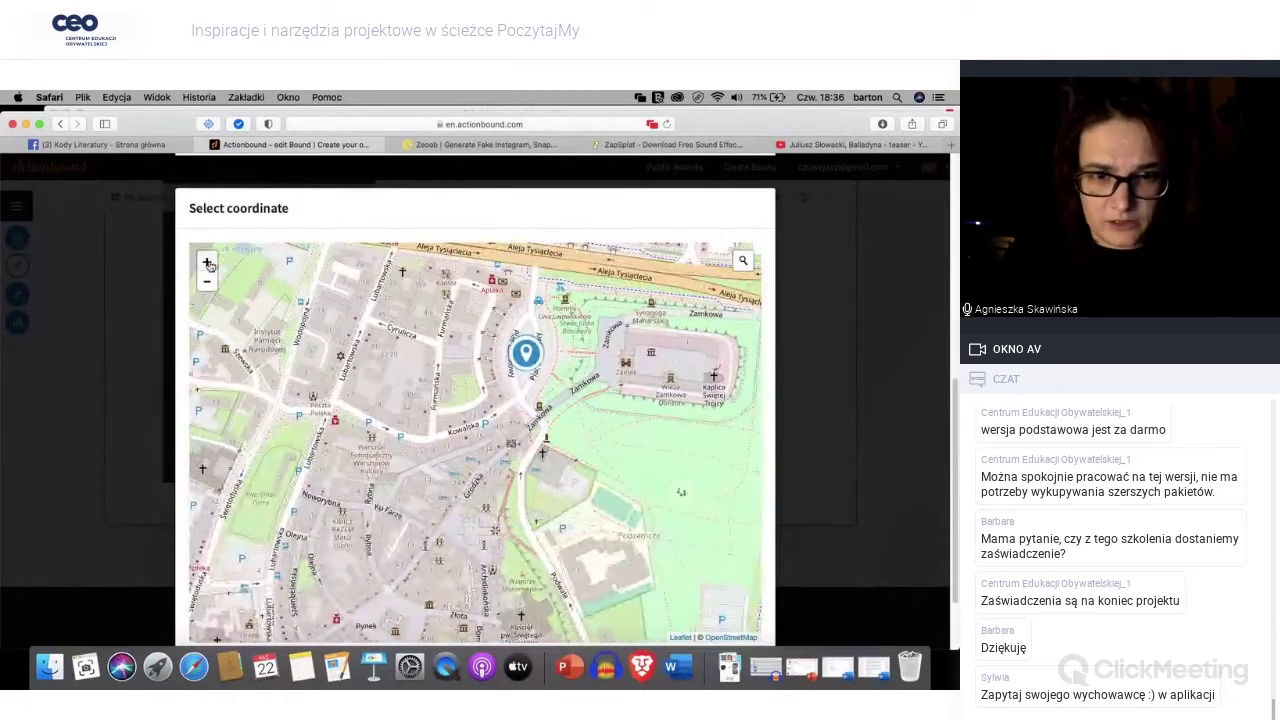
pyautogui.moveTo(391, 505); pyautogui.dragTo(407, 415)
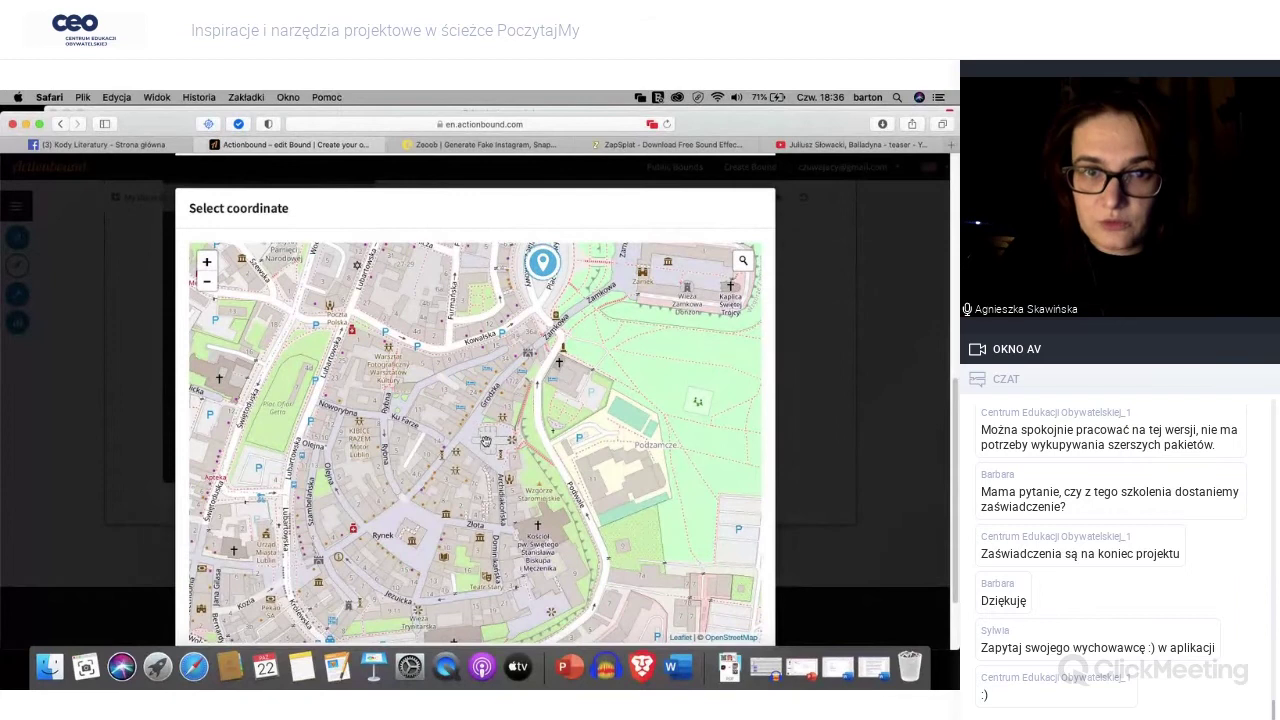
pyautogui.click(486, 440)
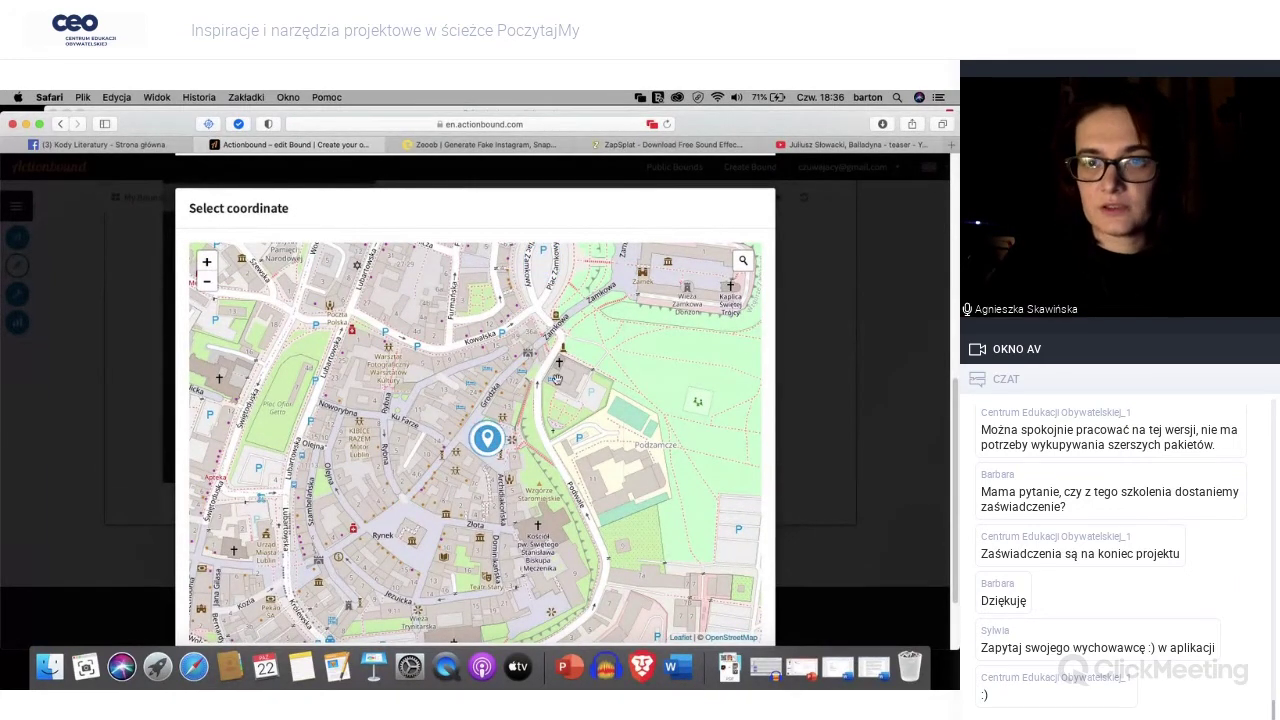
pyautogui.moveTo(957, 393); pyautogui.dragTo(957, 434)
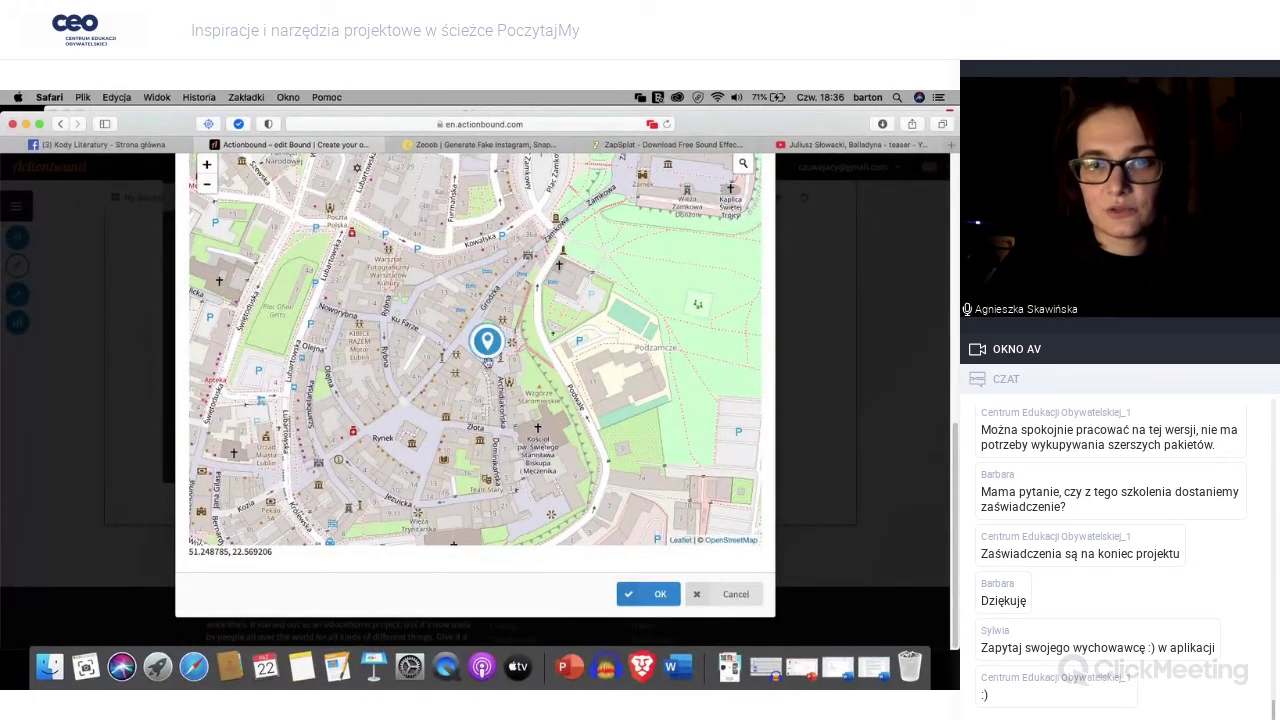
pyautogui.click(645, 595)
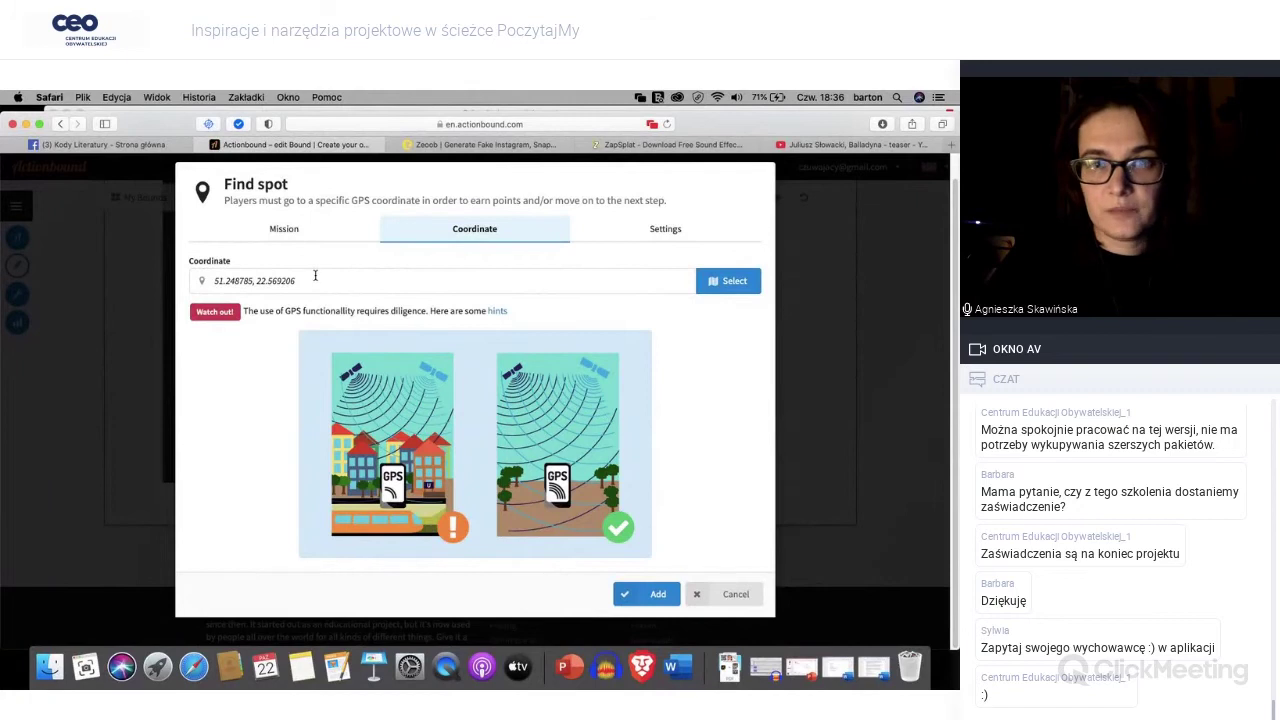
# Add the Find spot task to test1 and scroll through the bound's element list
pyautogui.click(645, 596)
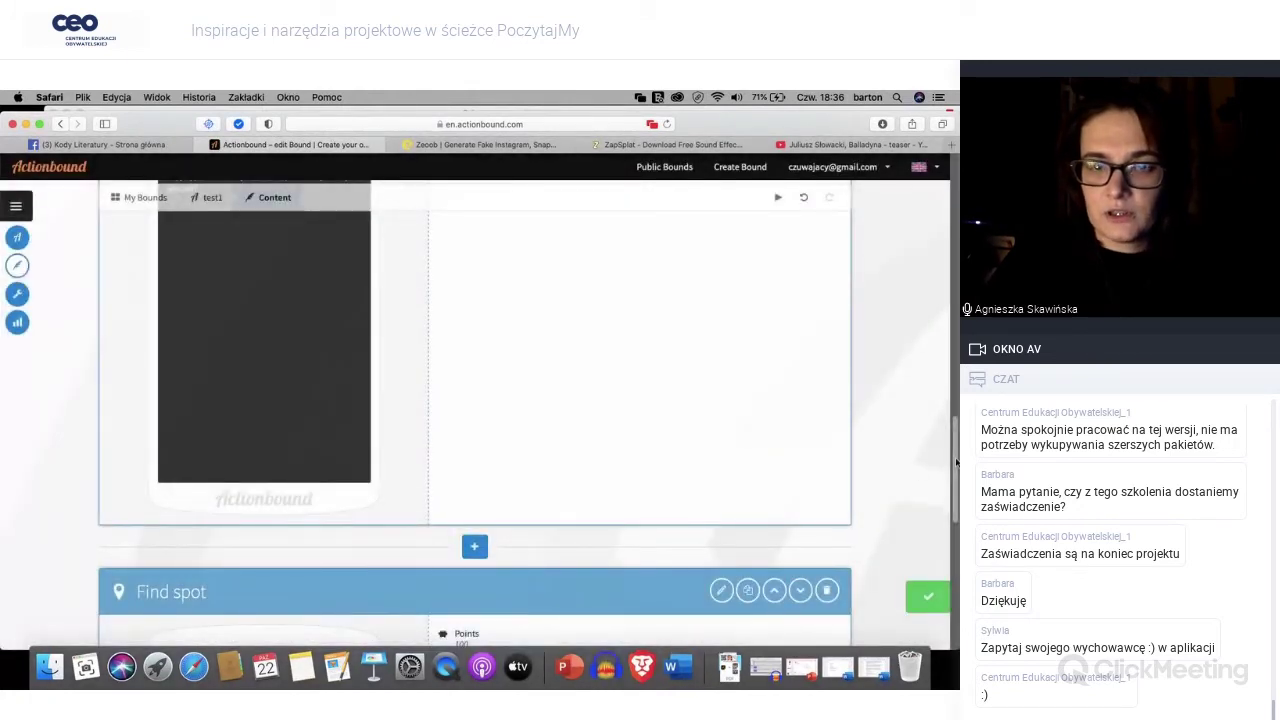
pyautogui.scroll(-1, 957, 497)
pyautogui.moveTo(957, 497); pyautogui.dragTo(957, 550)
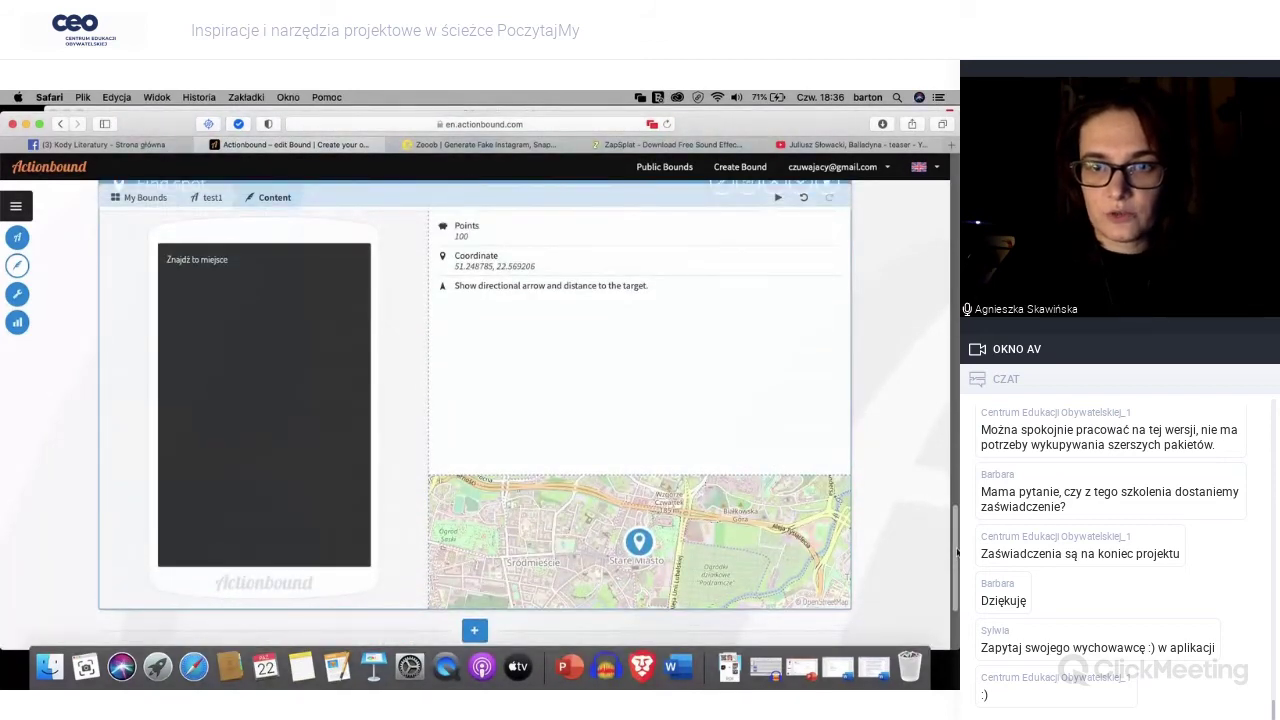
pyautogui.scroll(1, 957, 550)
pyautogui.scroll(3, 600, 518)
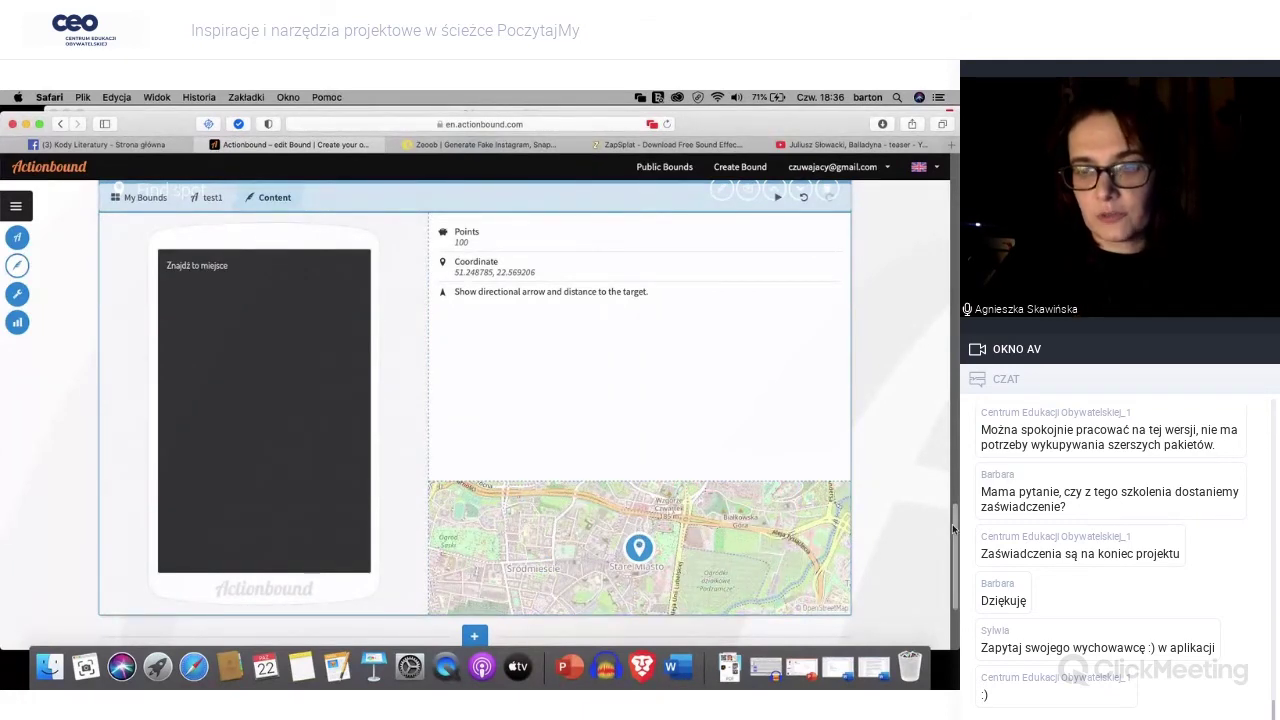
pyautogui.moveTo(947, 527)
pyautogui.mouseDown()
pyautogui.moveTo(952, 555)
pyautogui.moveTo(950, 530)
pyautogui.mouseUp()
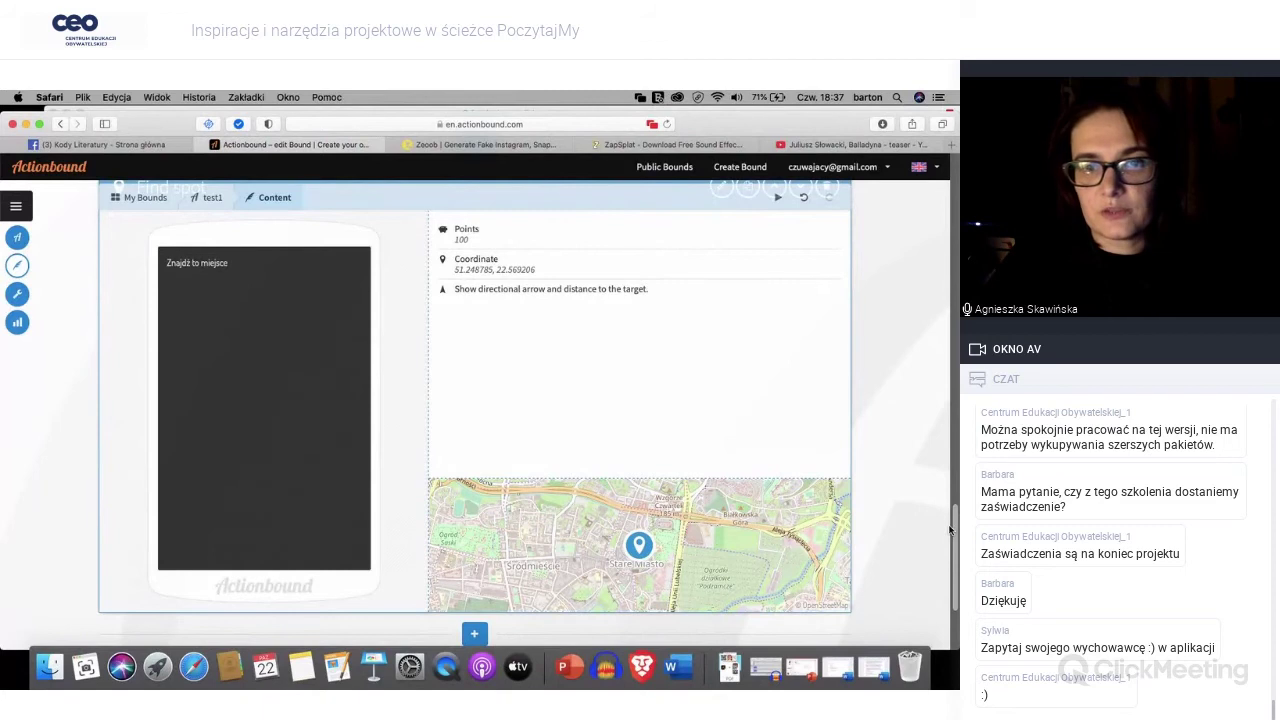
pyautogui.moveTo(950, 530); pyautogui.dragTo(949, 441)
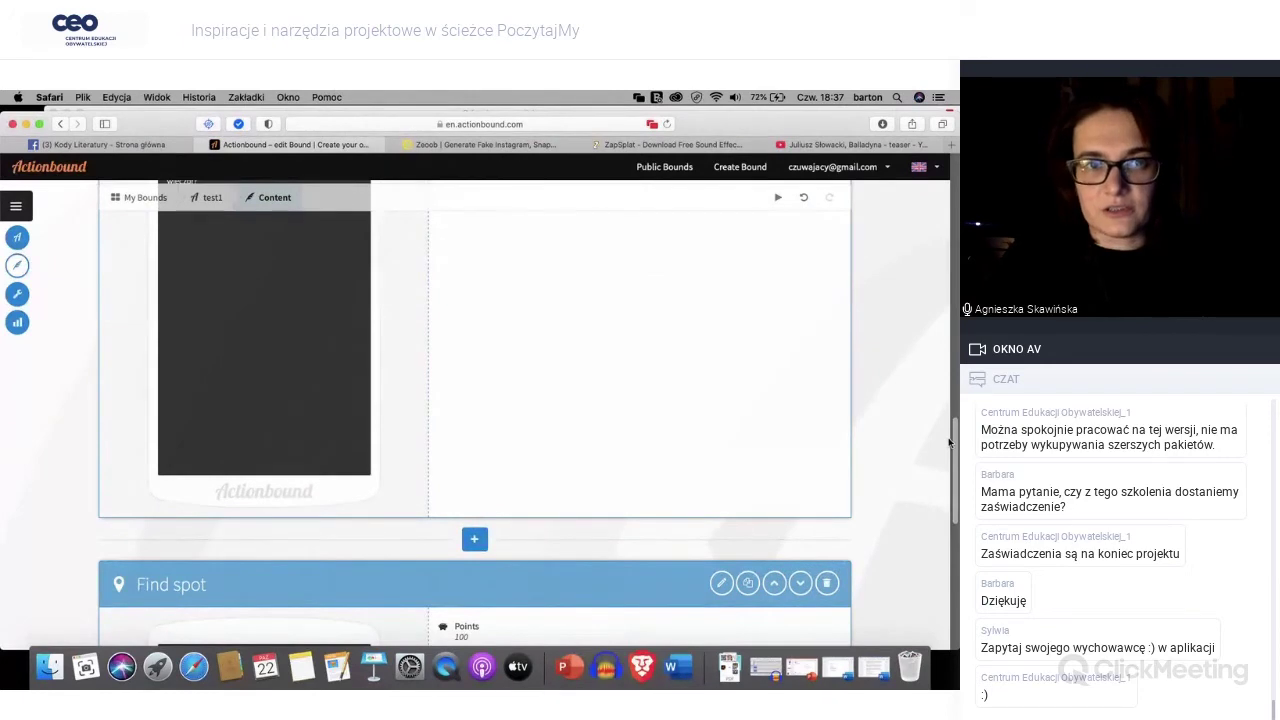
pyautogui.moveTo(949, 441); pyautogui.dragTo(940, 372)
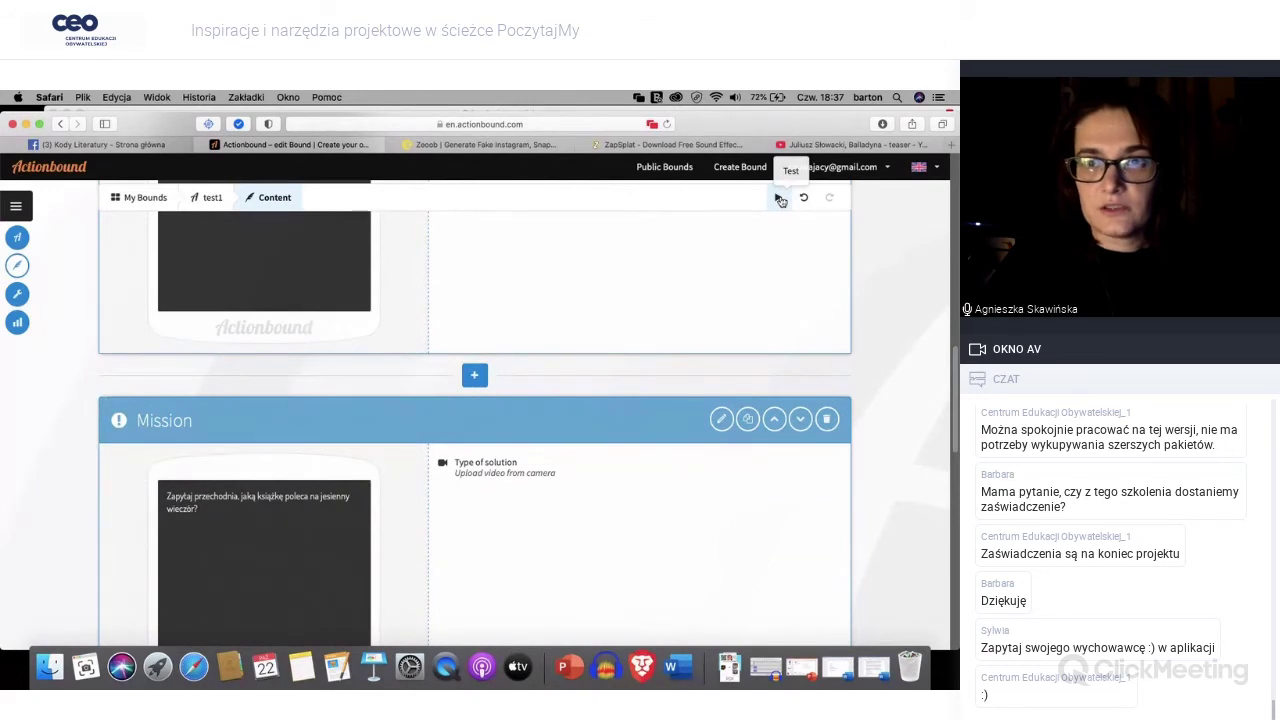
pyautogui.click(780, 200)
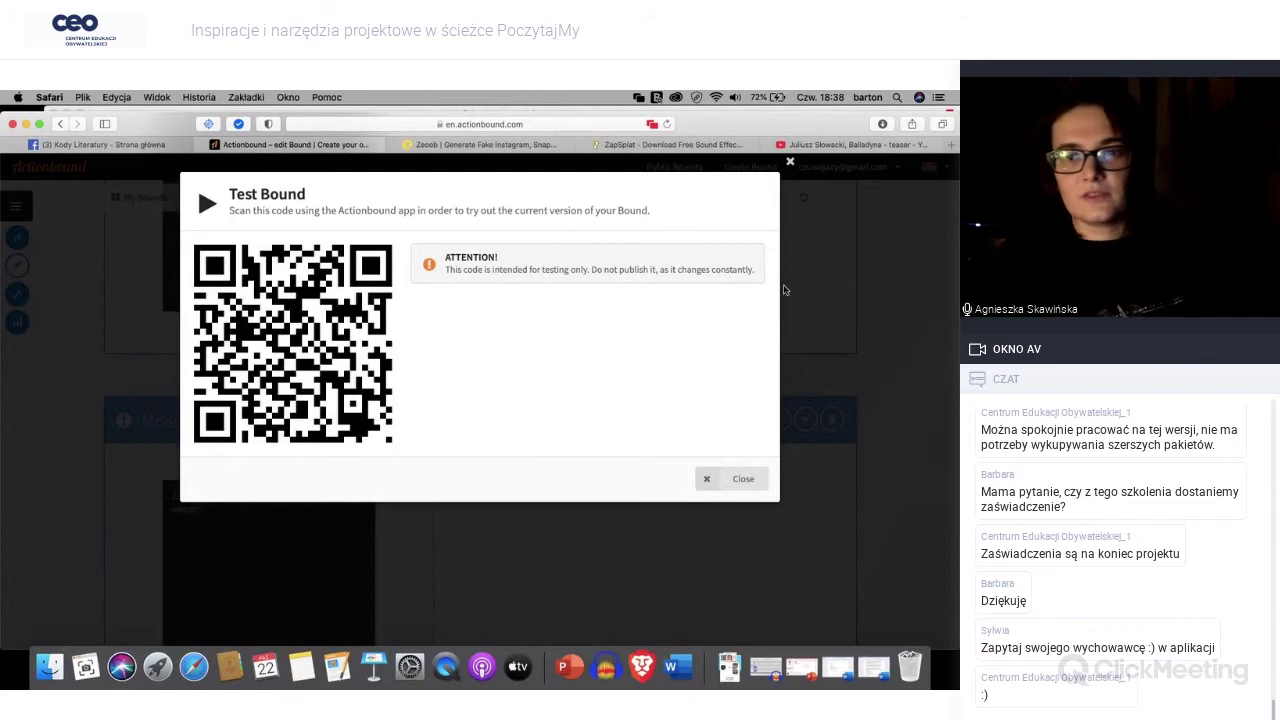
pyautogui.click(731, 481)
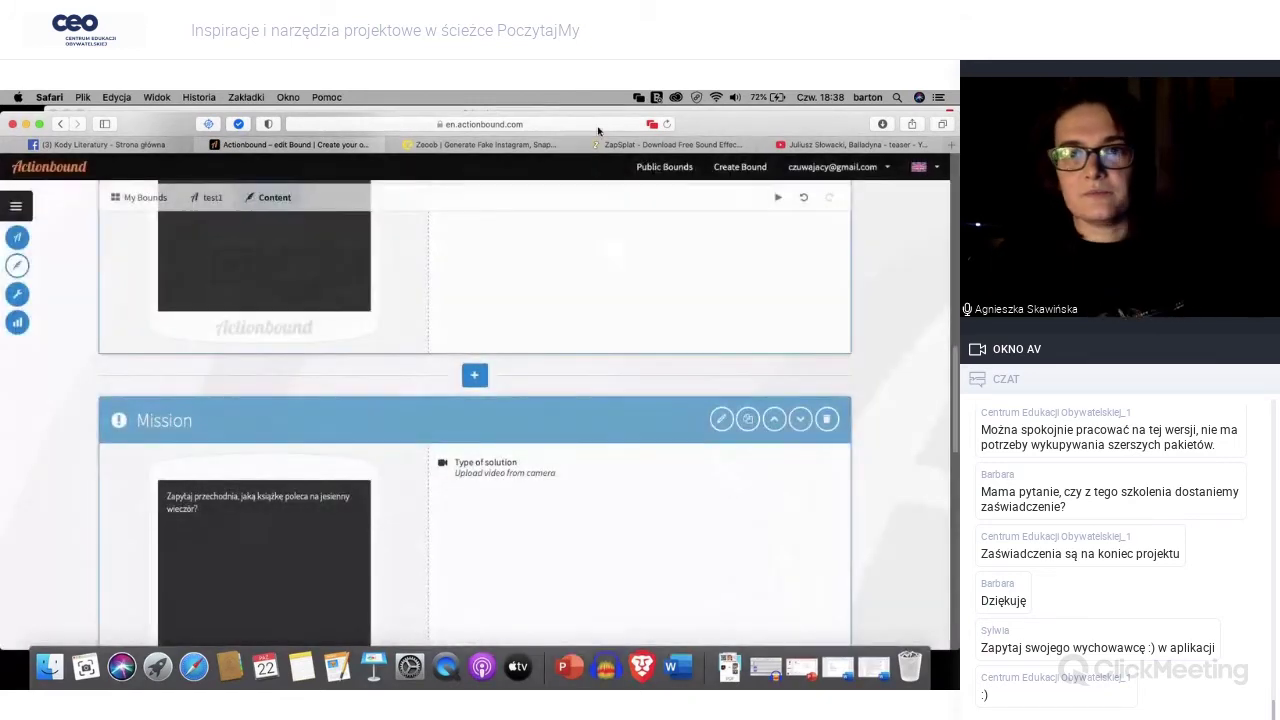
pyautogui.moveTo(706, 119); pyautogui.dragTo(558, 94)
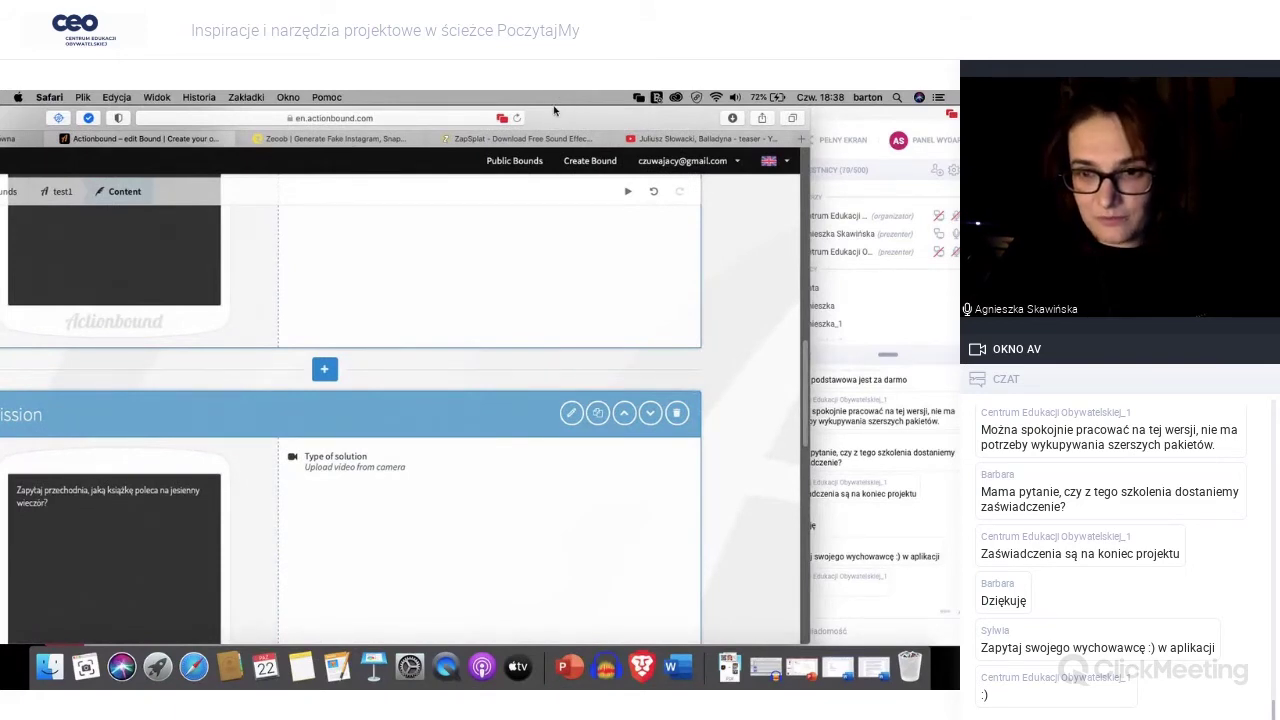
pyautogui.moveTo(555, 110); pyautogui.dragTo(573, 118)
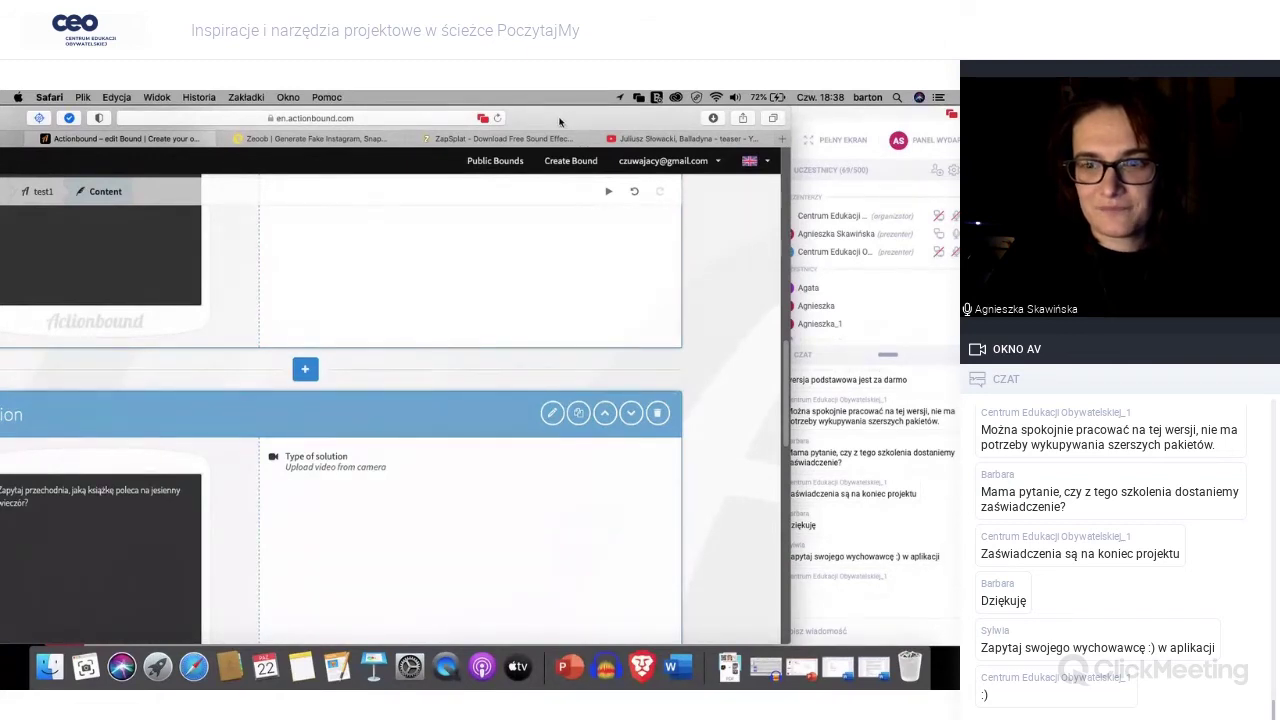
pyautogui.moveTo(560, 121); pyautogui.dragTo(531, 123)
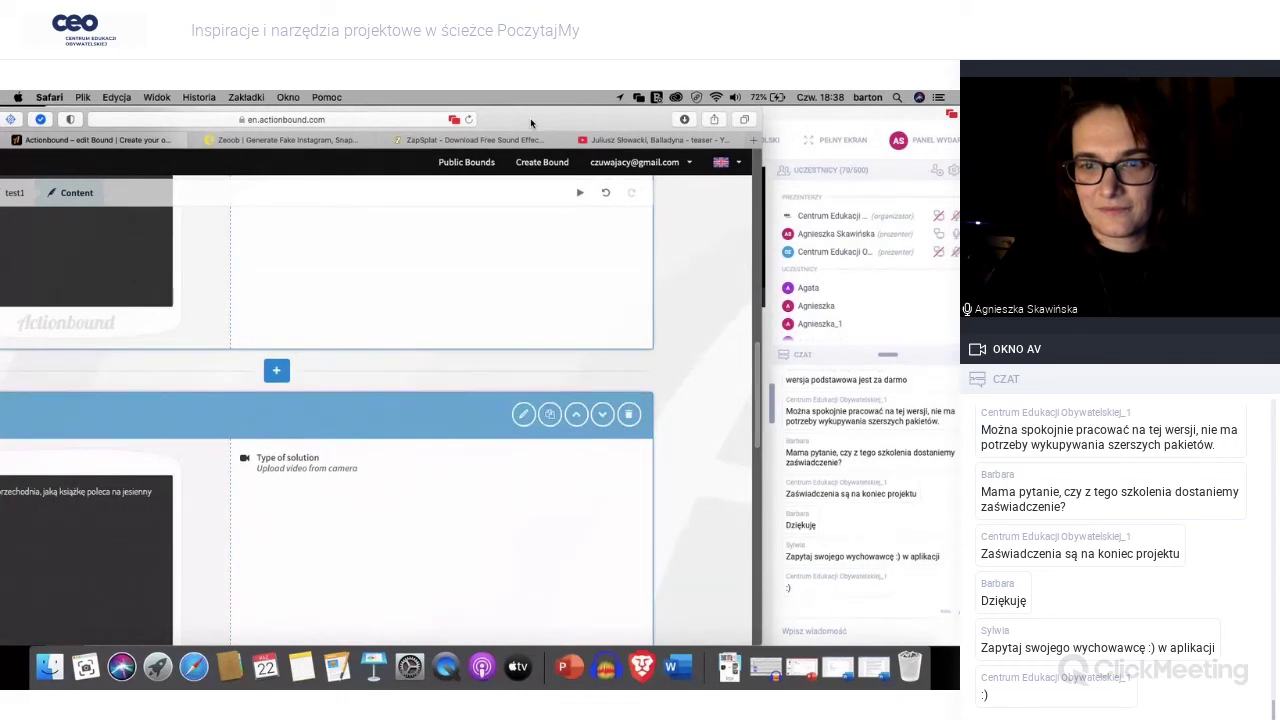
pyautogui.moveTo(531, 123); pyautogui.dragTo(739, 118)
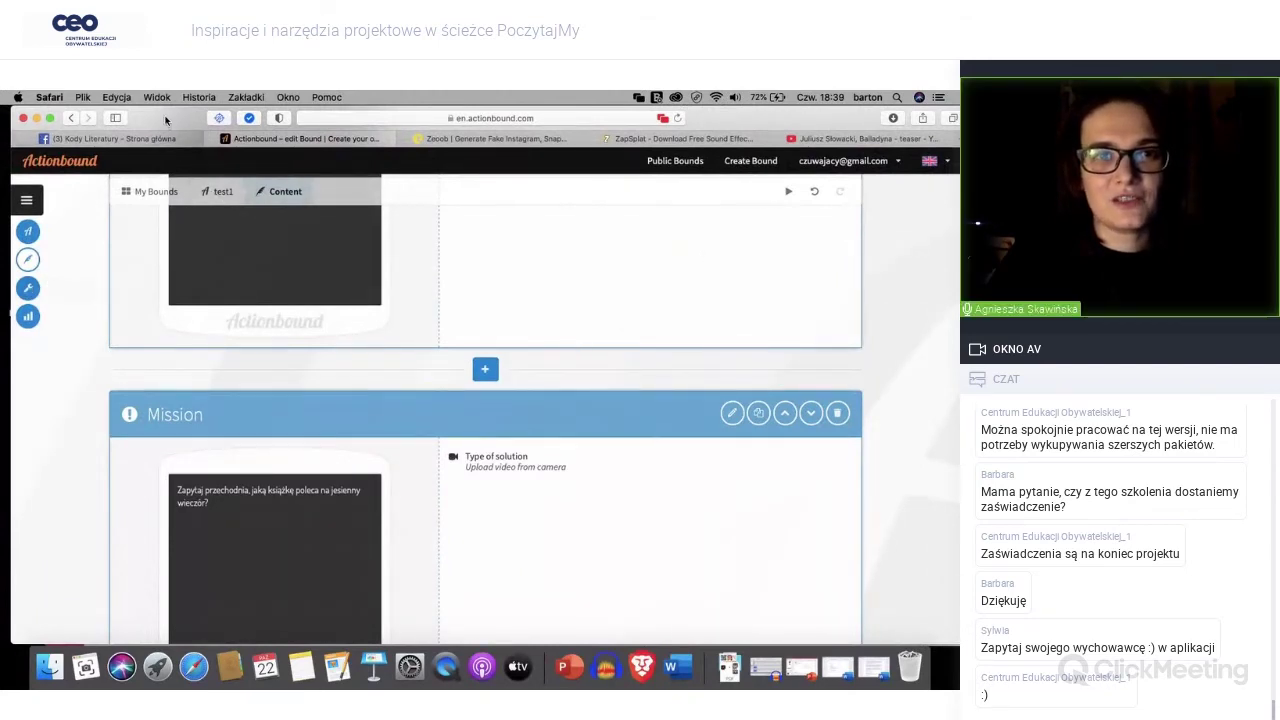
pyautogui.moveTo(167, 121); pyautogui.dragTo(170, 120)
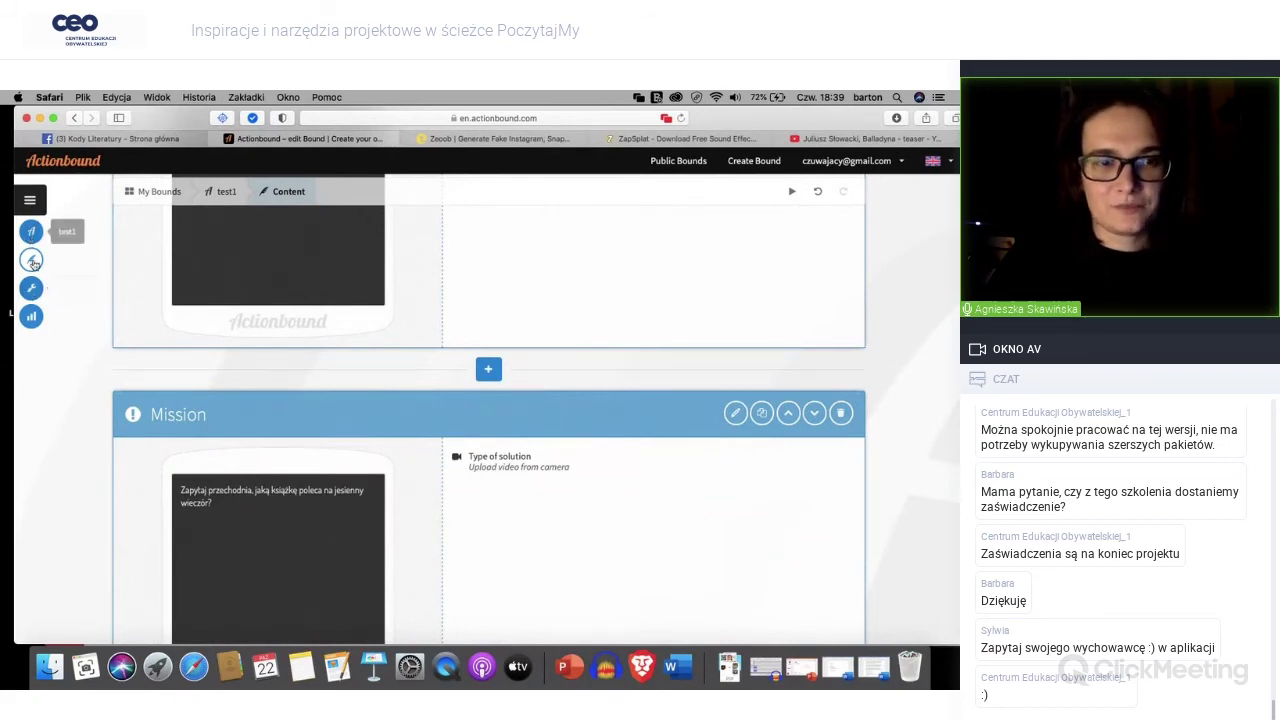
# Open test1's settings and its Description field, then go to the bound's overview page
pyautogui.click(31, 290)
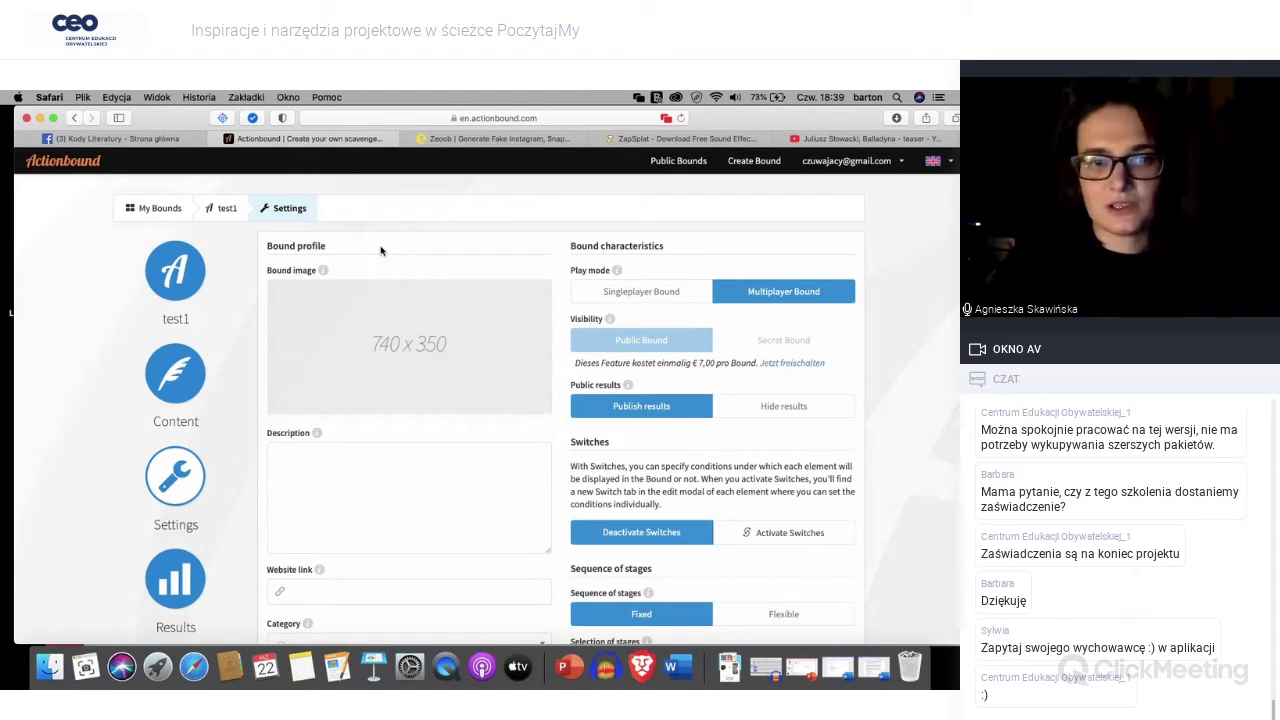
pyautogui.scroll(-2, 380, 250)
pyautogui.click(297, 423)
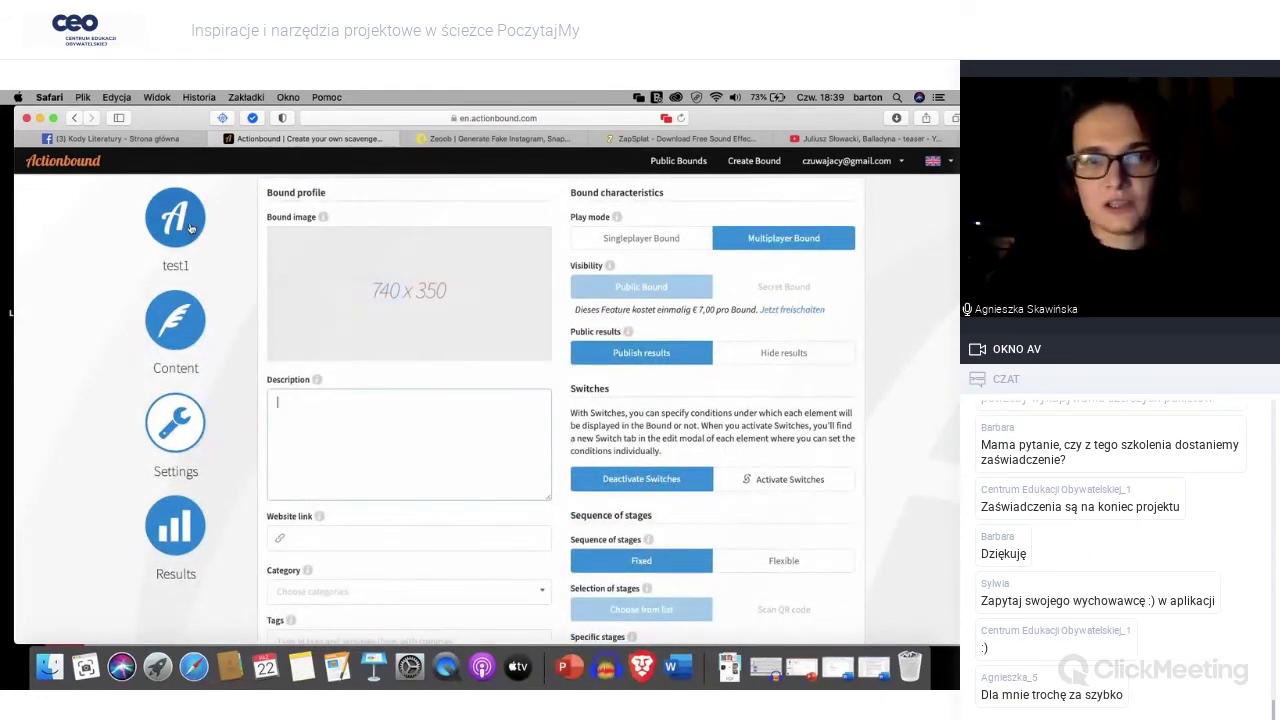
pyautogui.moveTo(190, 119); pyautogui.dragTo(175, 119)
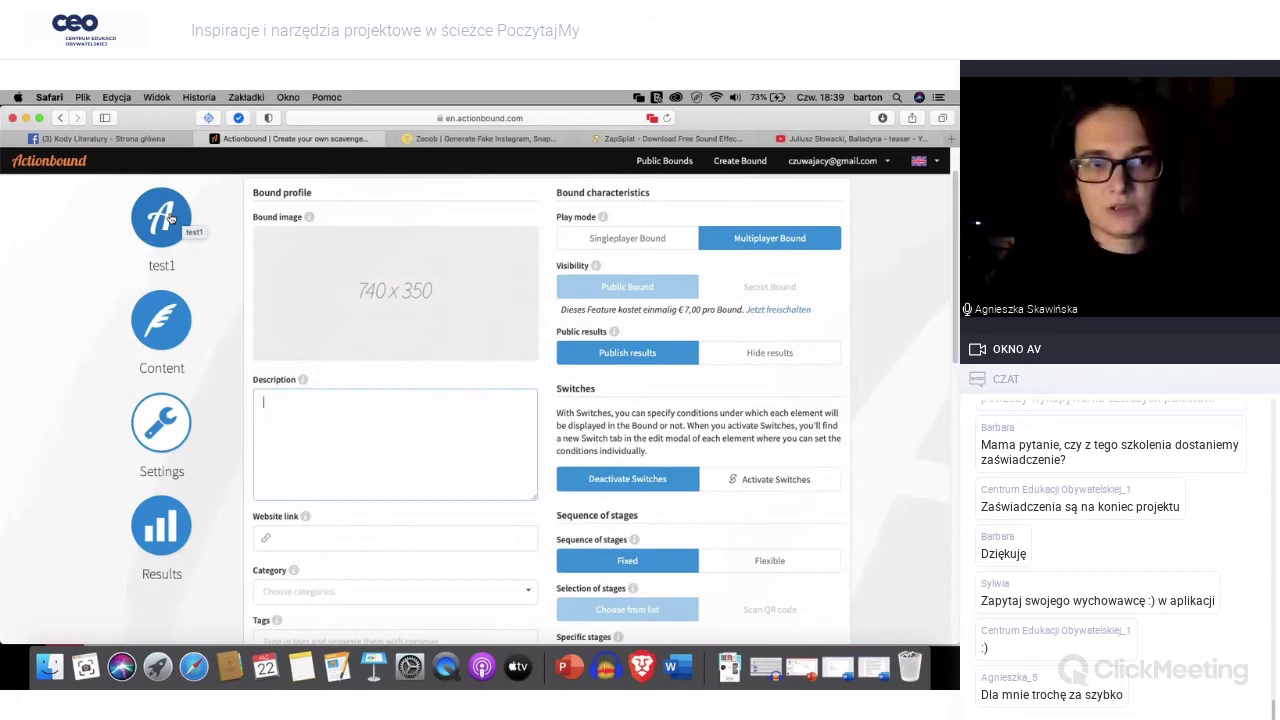
pyautogui.click(171, 218)
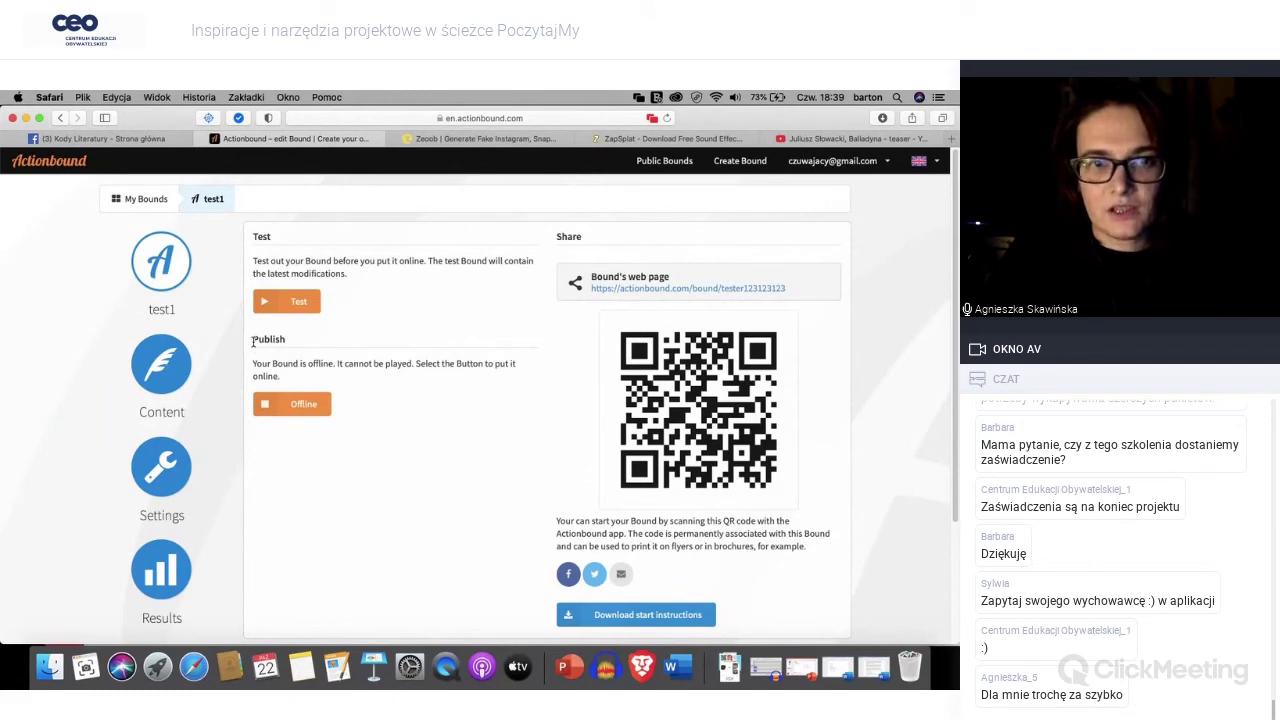
# Highlight the Publish explanation on test1's overview, then open the Offline publishing dropdown
pyautogui.moveTo(253, 340); pyautogui.dragTo(333, 372)
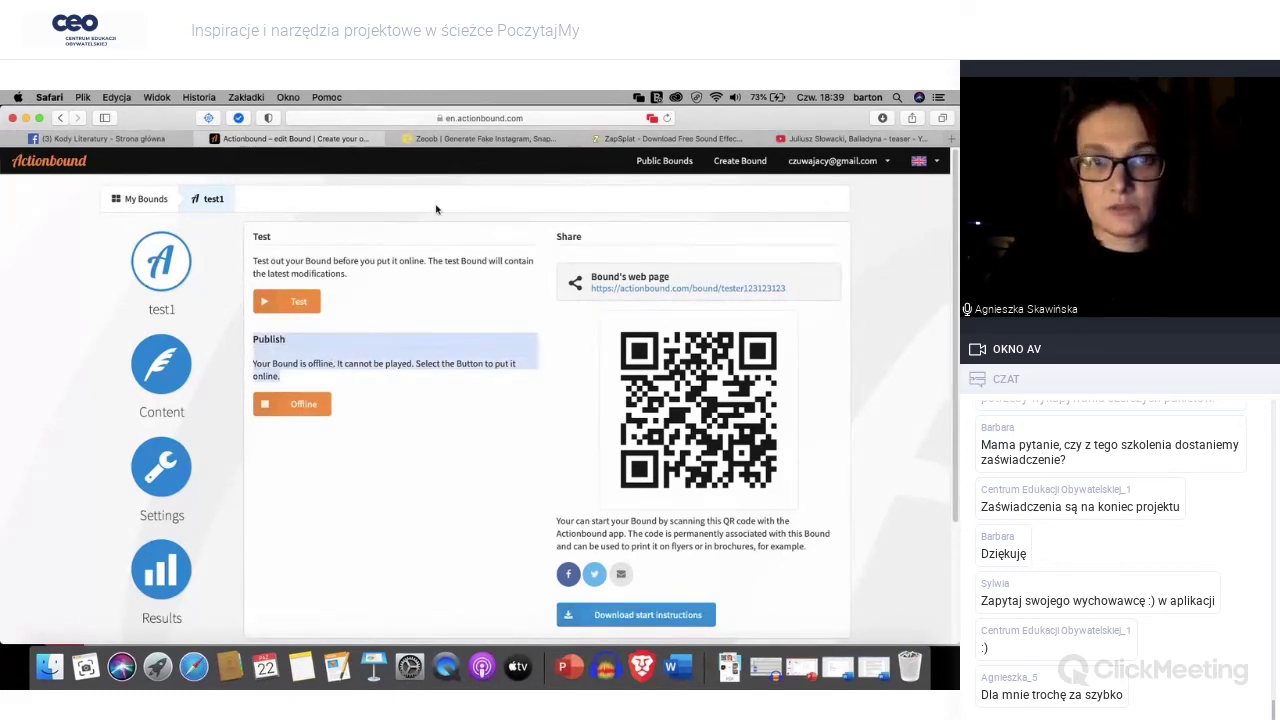
pyautogui.moveTo(688, 125); pyautogui.dragTo(687, 124)
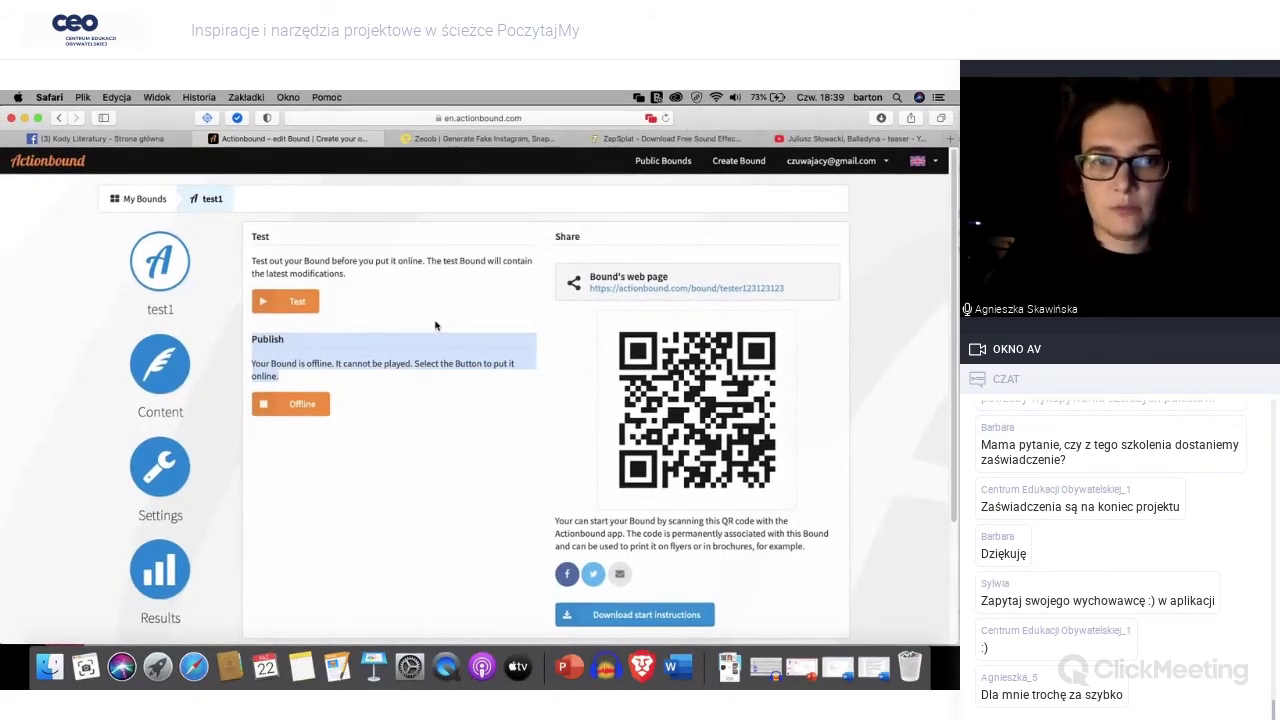
pyautogui.click(303, 365)
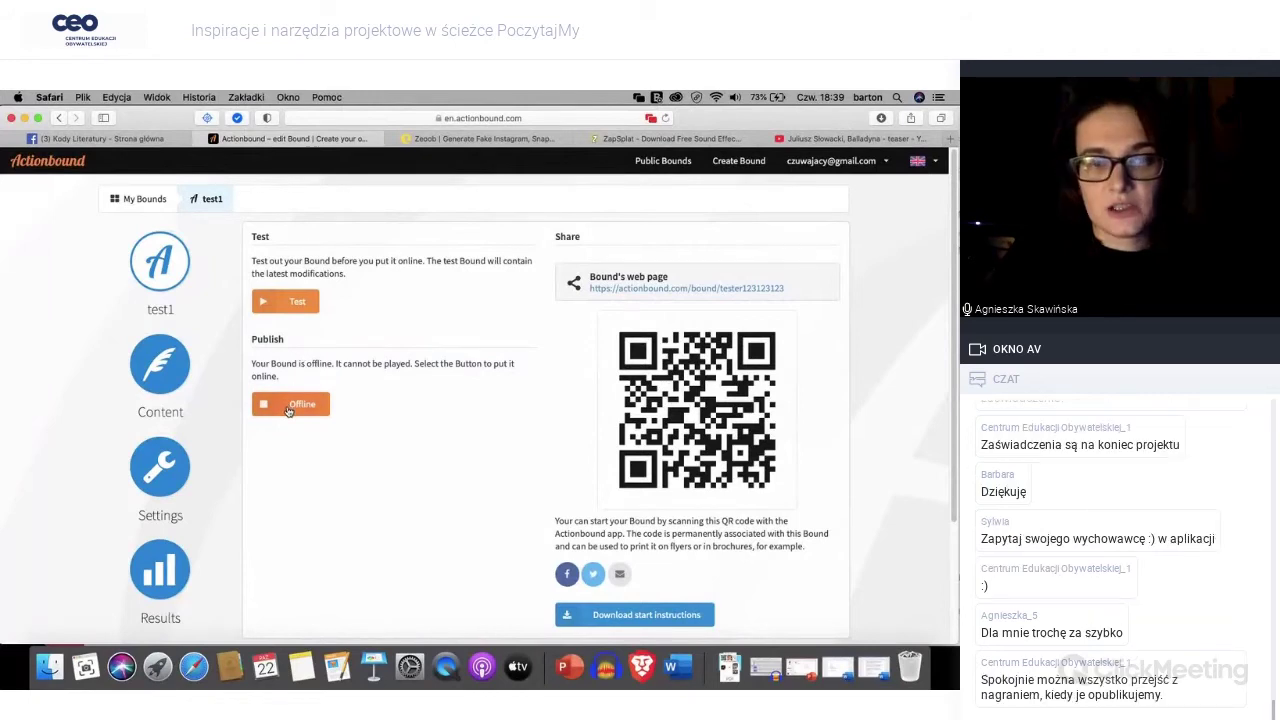
pyautogui.click(288, 405)
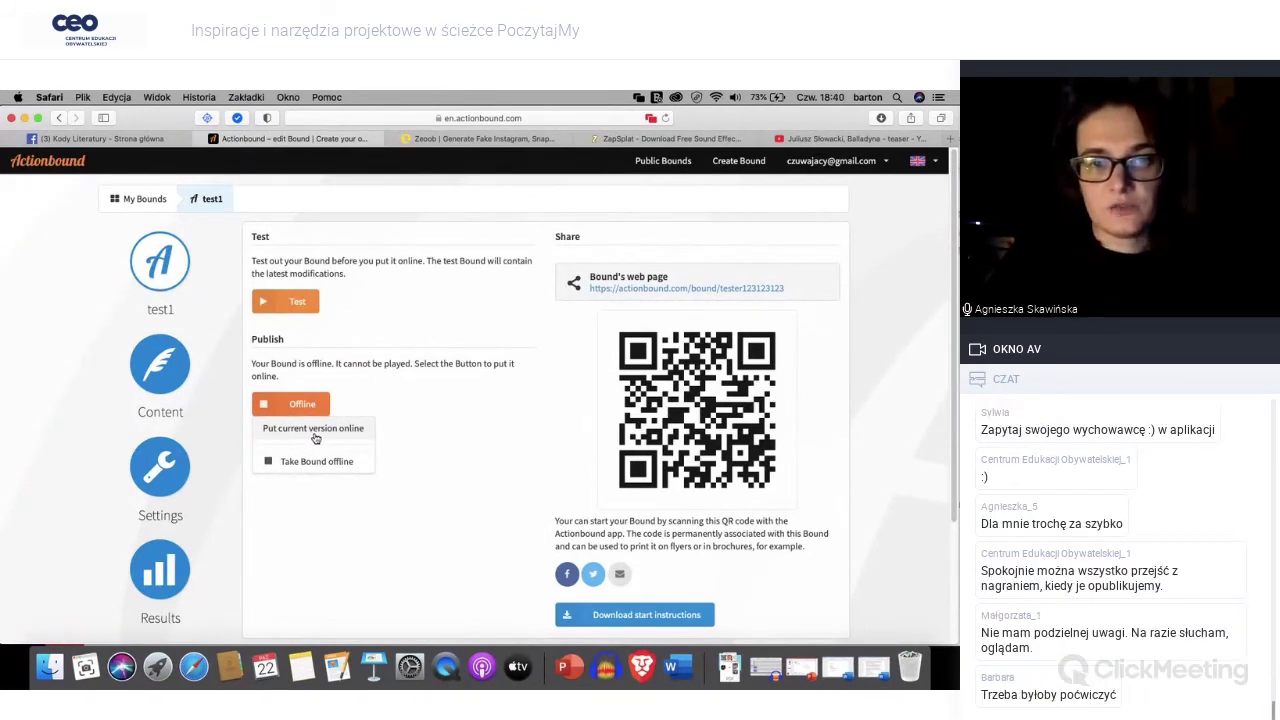
# Put test1's current version online, confirming it is for personal use
pyautogui.click(315, 437)
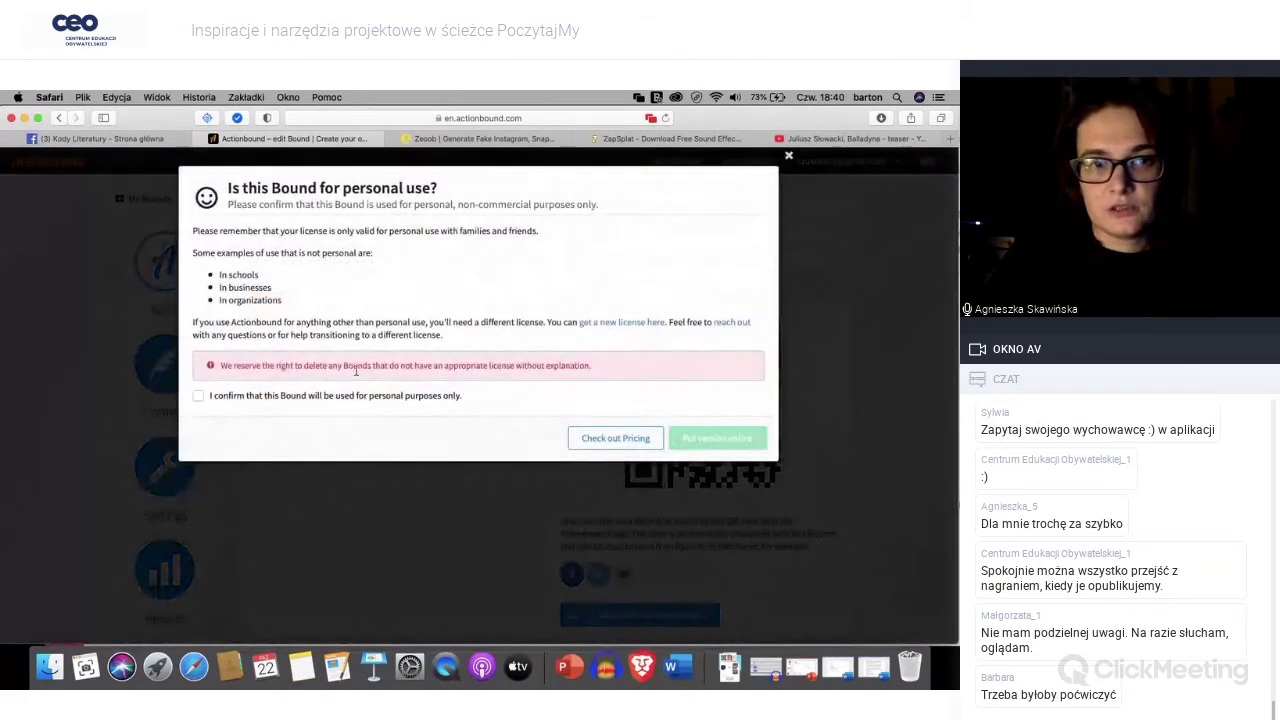
pyautogui.click(384, 400)
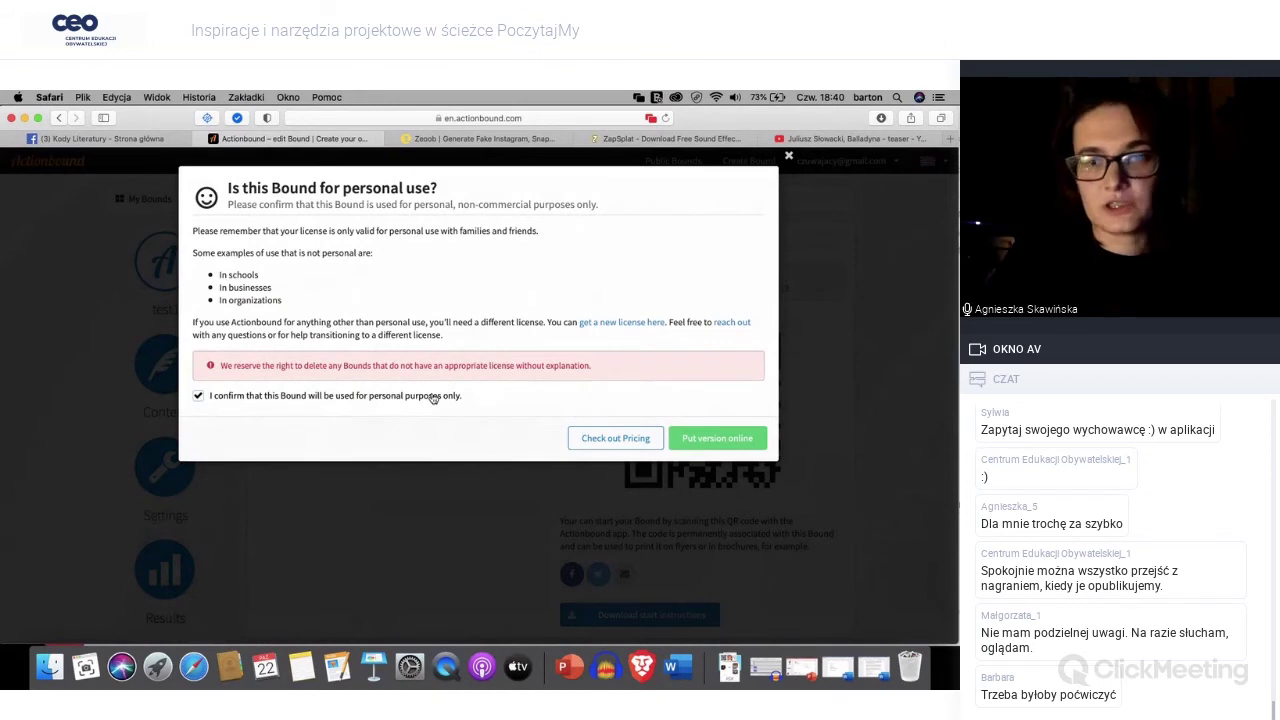
pyautogui.click(717, 439)
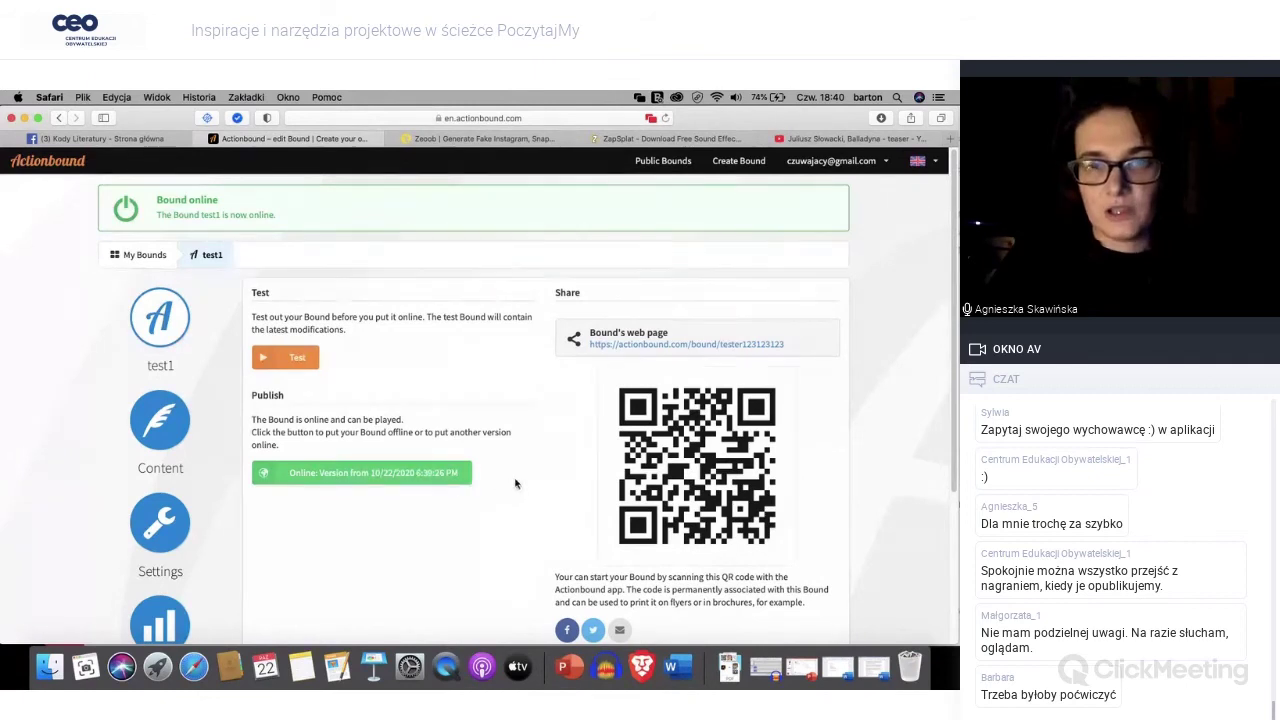
pyautogui.scroll(-1, 515, 484)
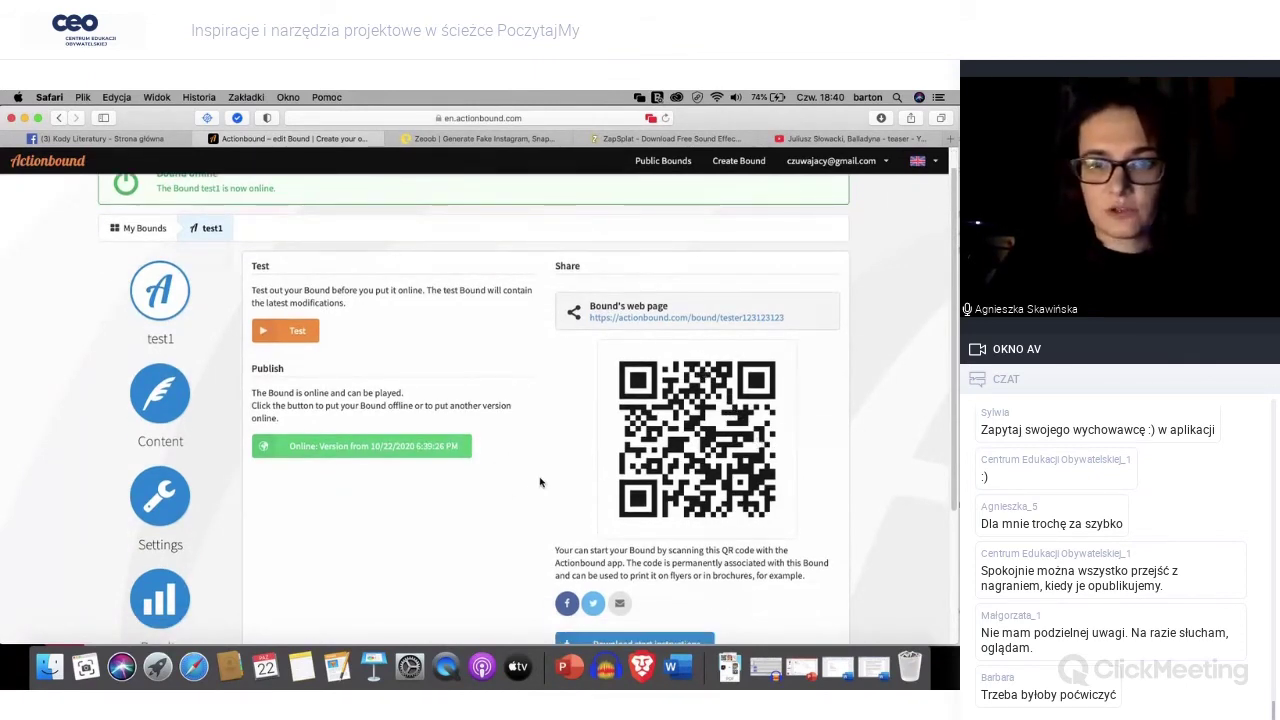
pyautogui.scroll(-2, 540, 483)
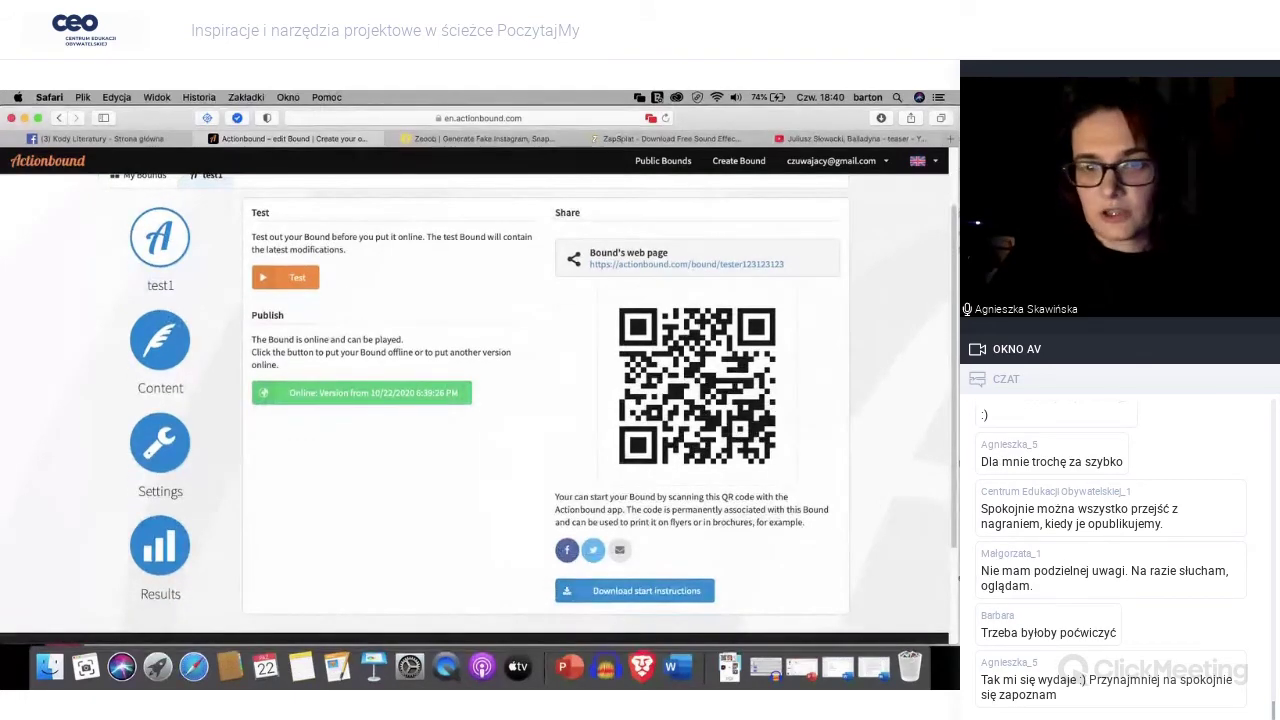
# Download test1's start-instructions PDF, look it over in Preview, then close it
pyautogui.click(643, 591)
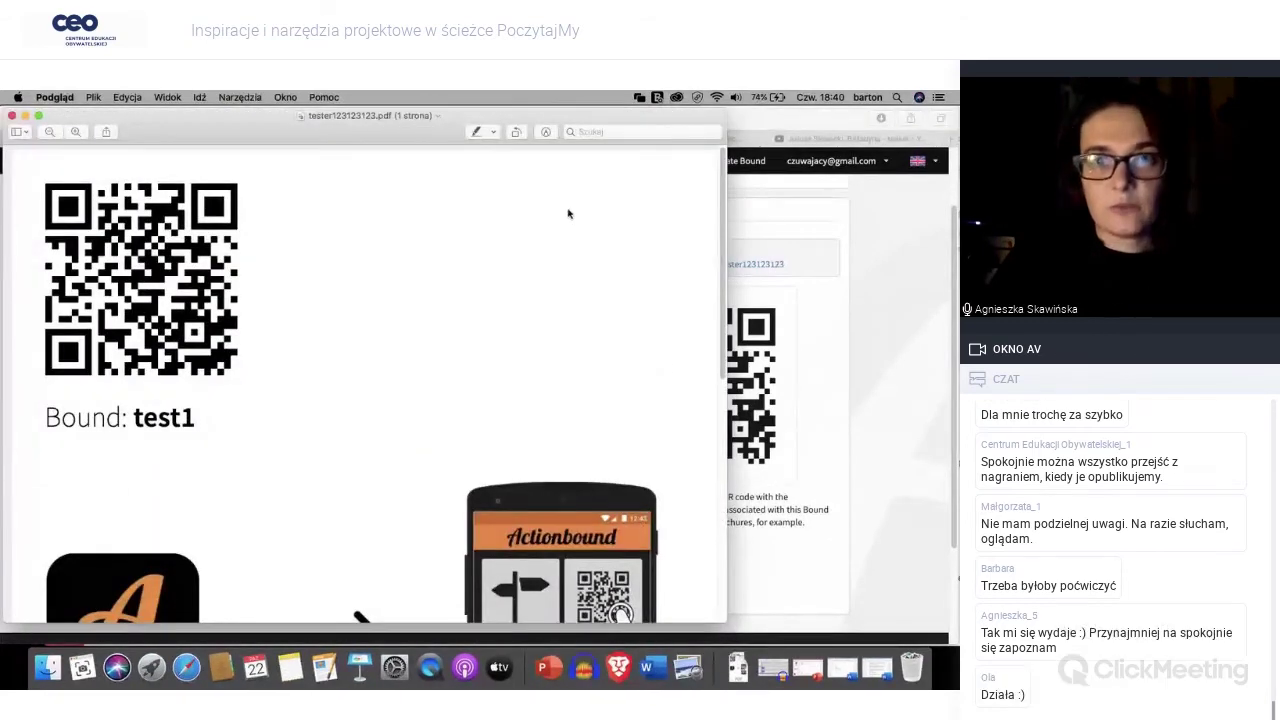
pyautogui.moveTo(432, 121); pyautogui.dragTo(501, 119)
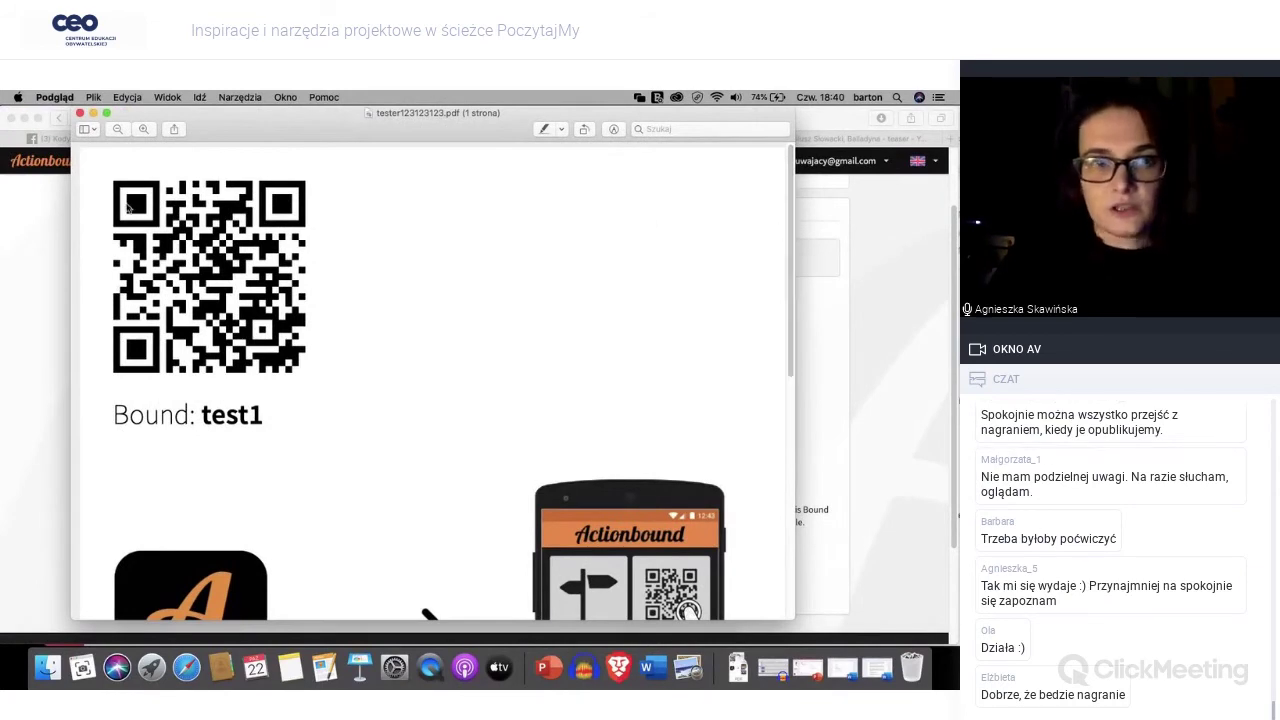
pyautogui.scroll(-2, 463, 334)
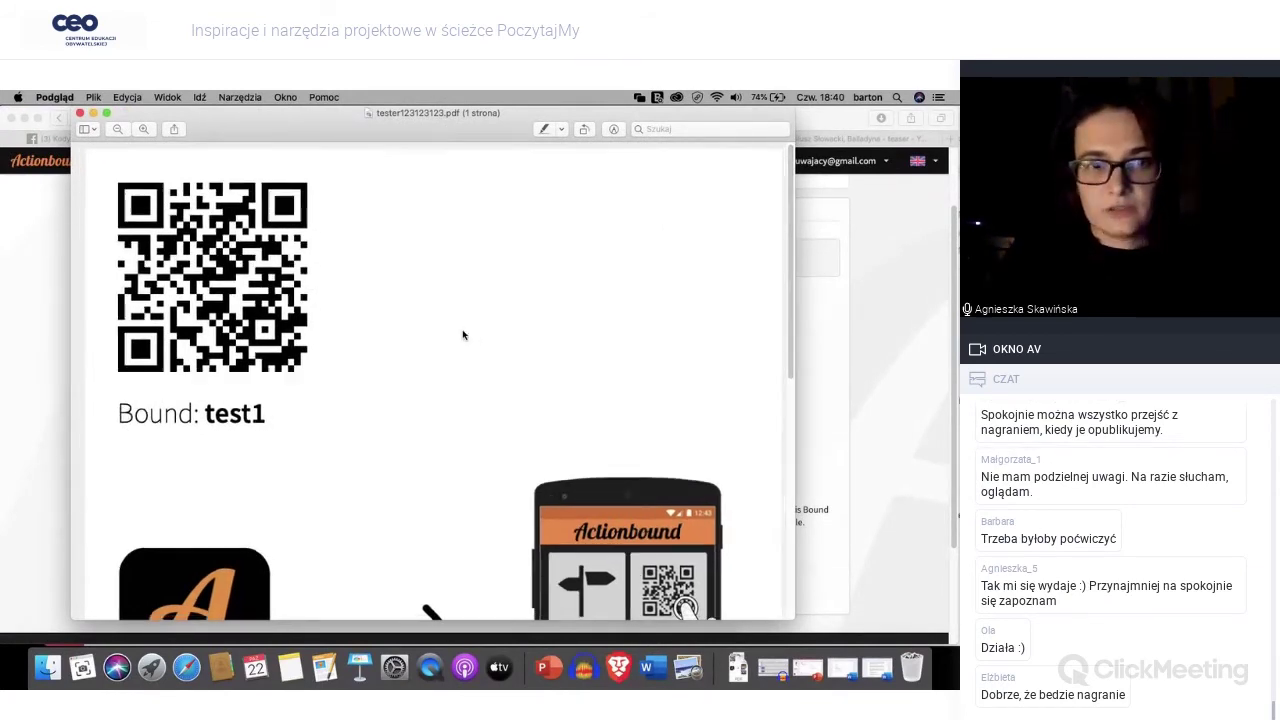
pyautogui.scroll(-3, 463, 334)
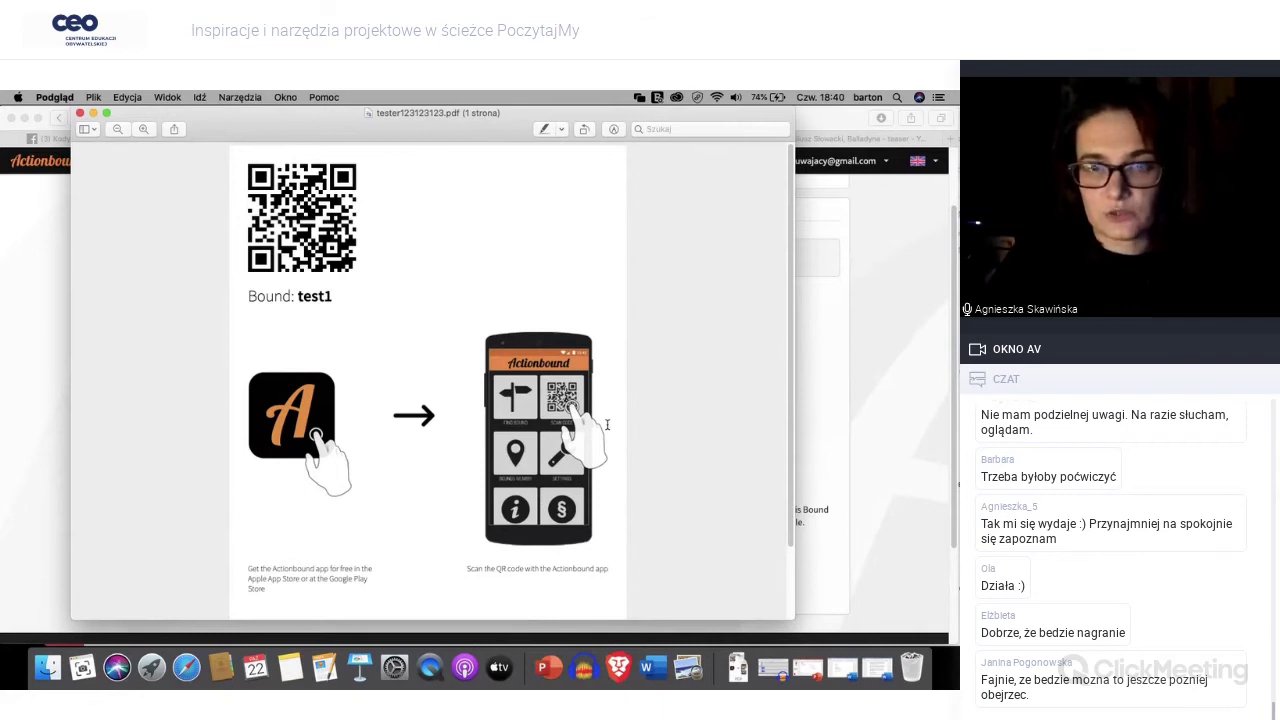
pyautogui.click(80, 116)
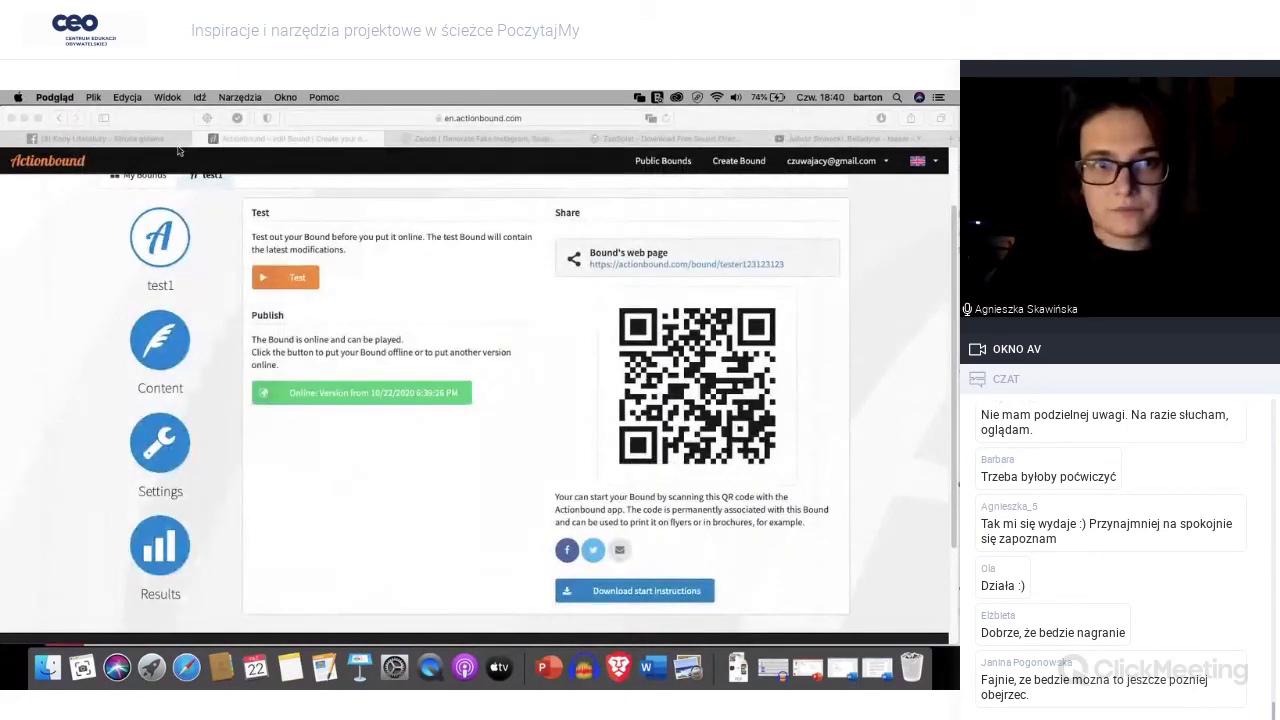
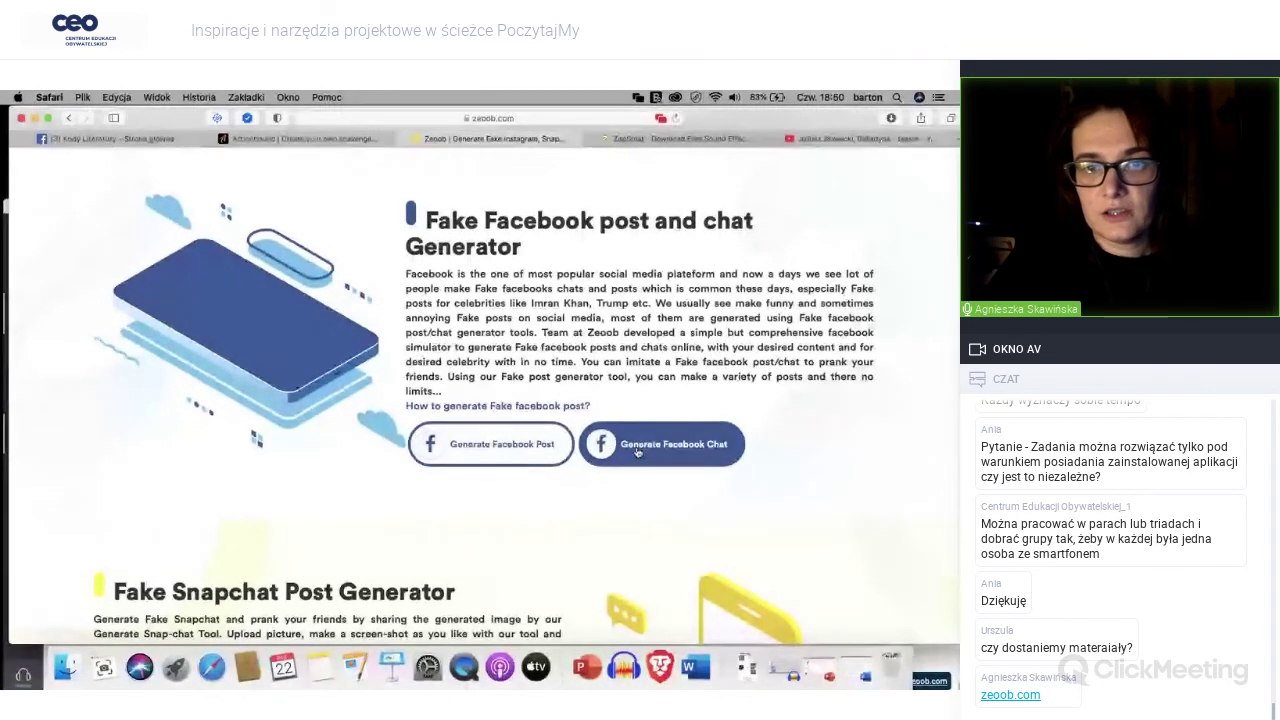
# Launch Zeoob's fake Facebook post generator and scroll down to its editing form and preview
pyautogui.click(500, 451)
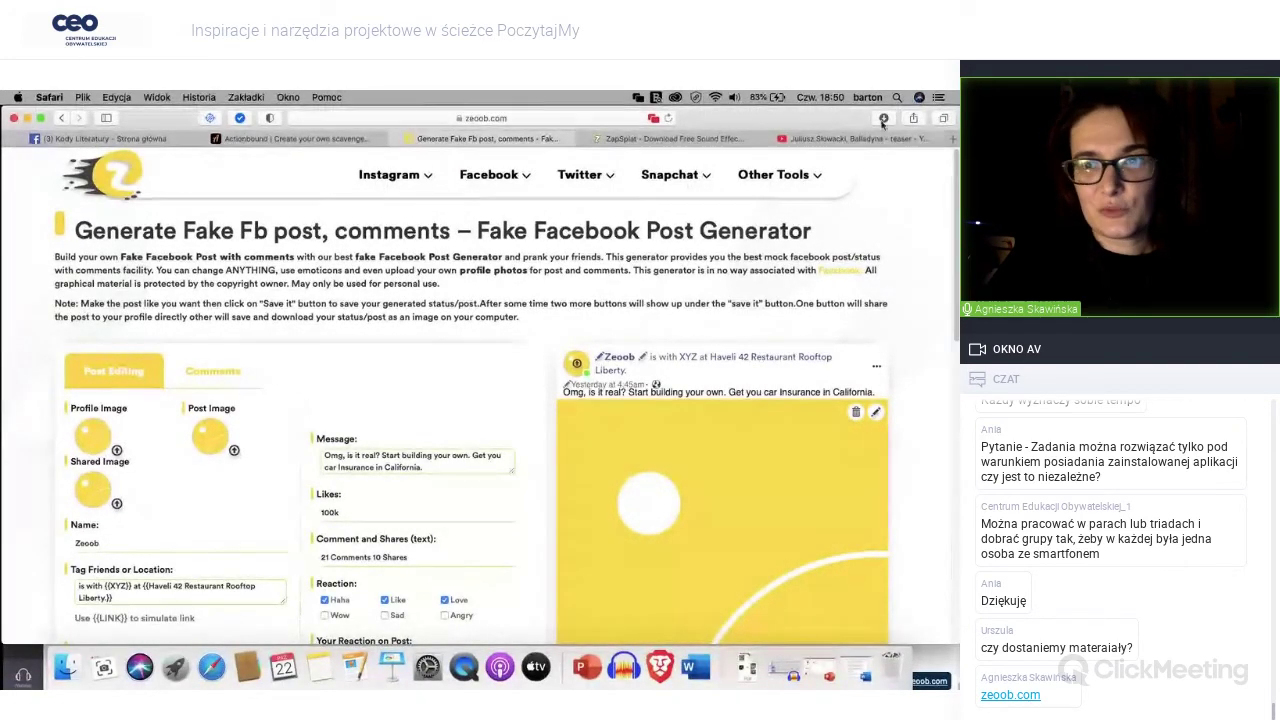
pyautogui.scroll(-2, 955, 187)
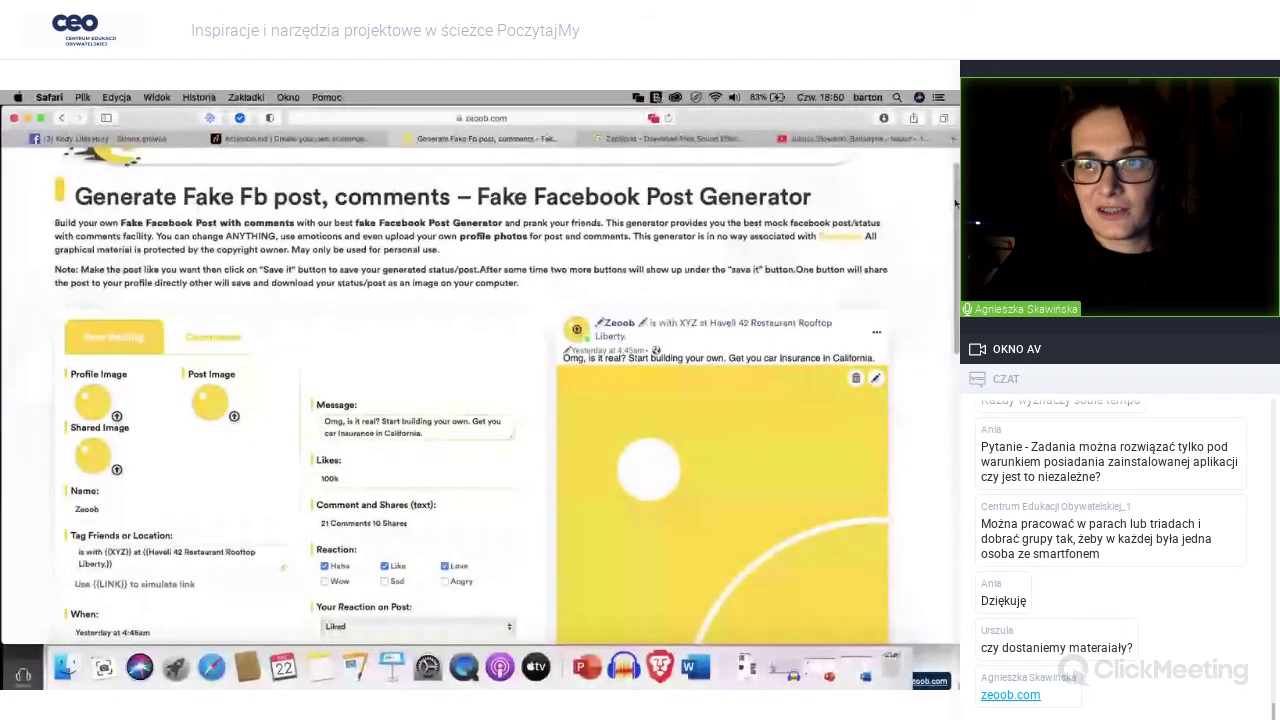
pyautogui.scroll(-5, 955, 230)
pyautogui.scroll(-2, 957, 245)
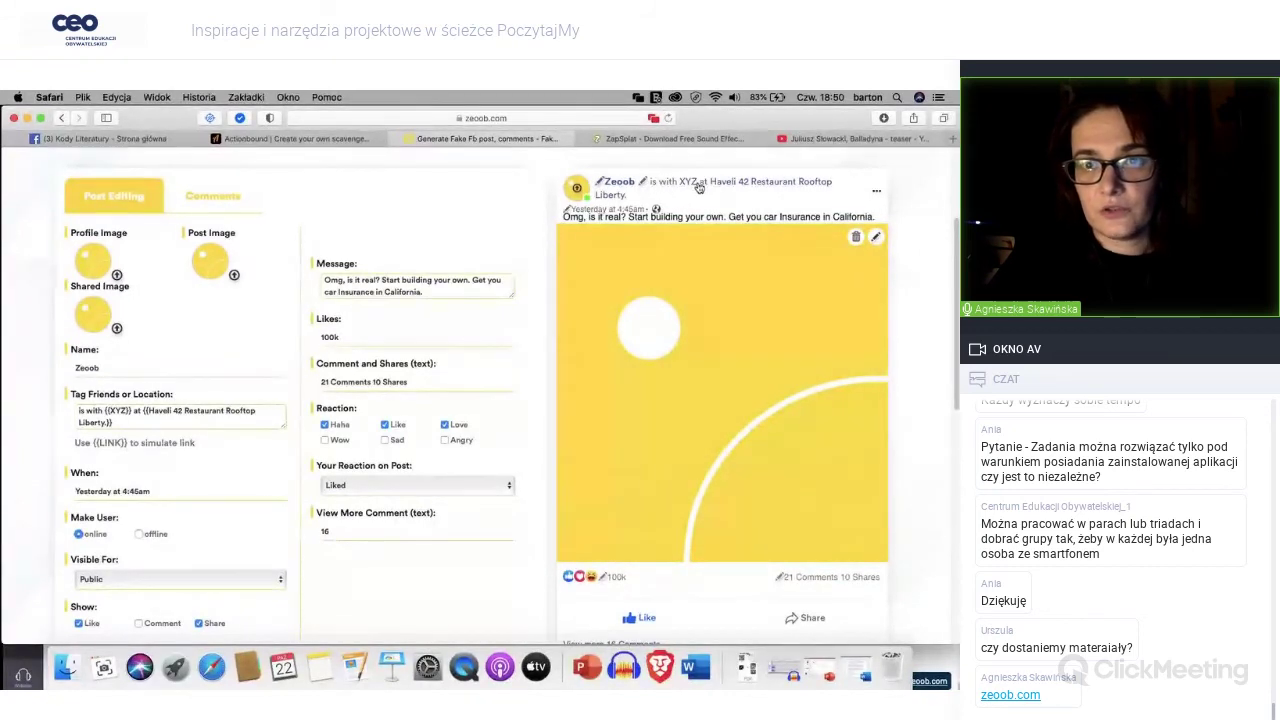
# Change the post author's name to 'Kot Maurycy'
pyautogui.click(600, 184)
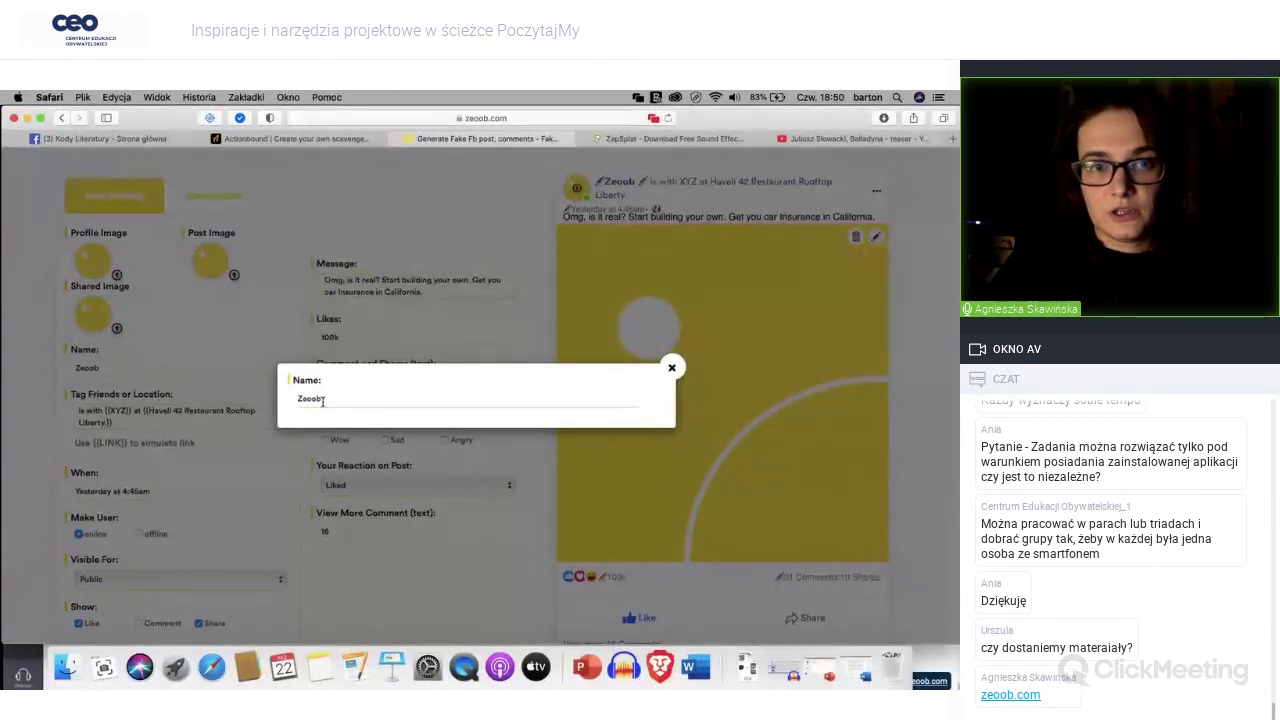
pyautogui.press('BackSpace')
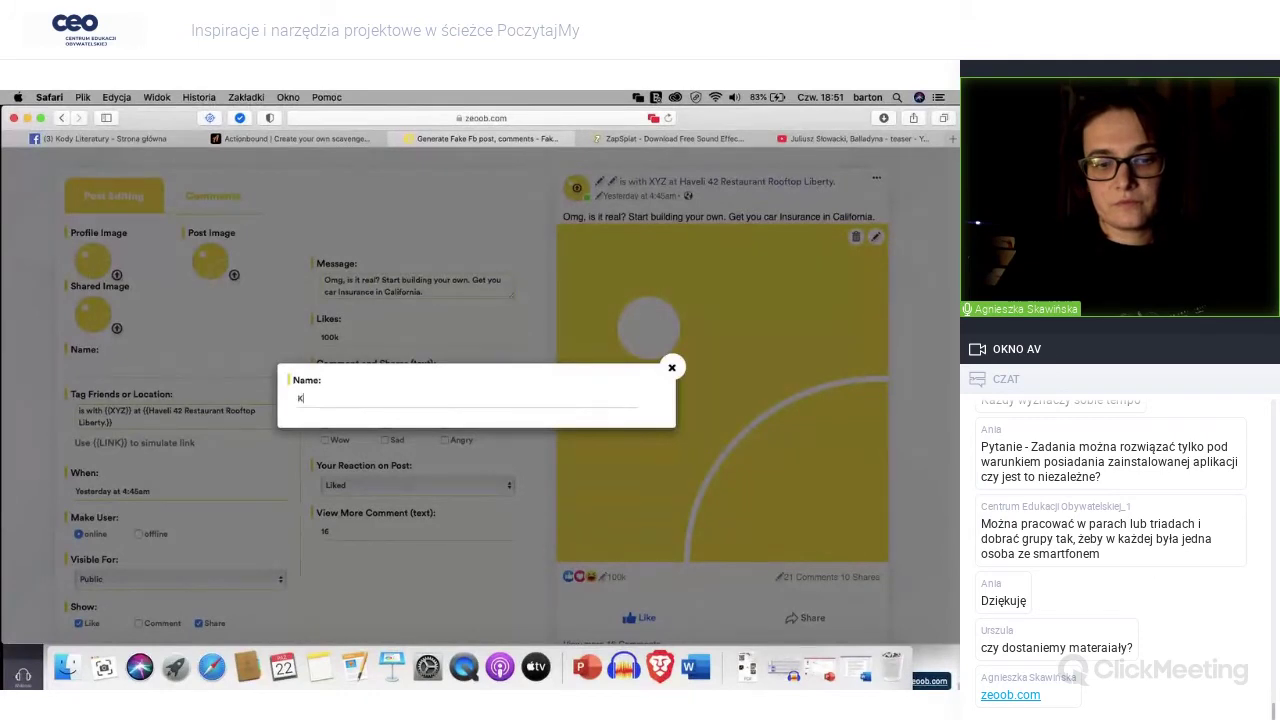
pyautogui.write('Kot')
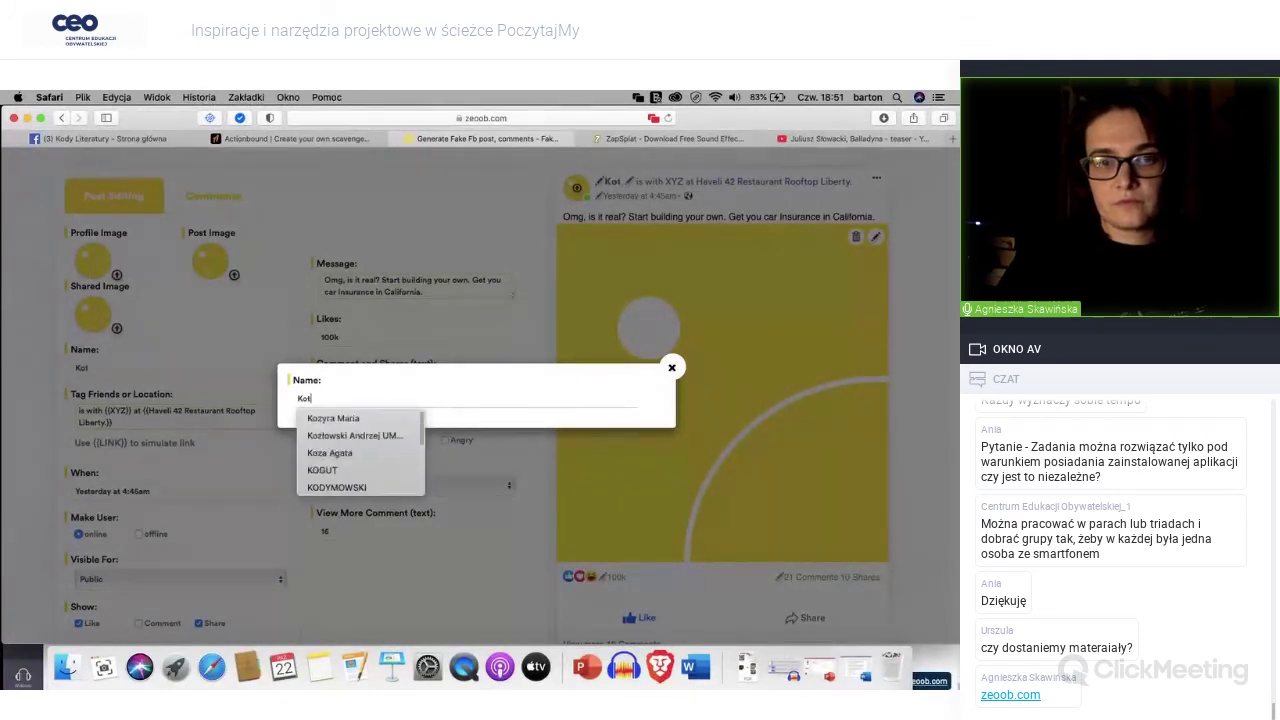
pyautogui.write(' Maurycy')
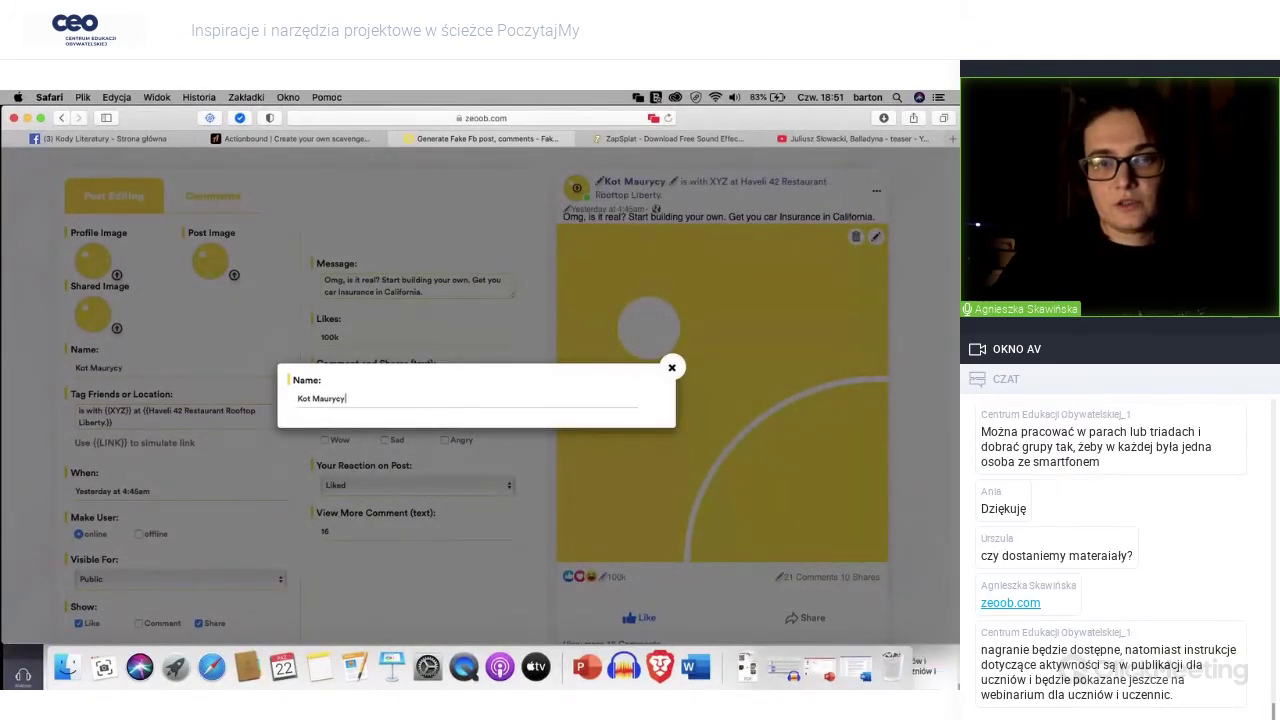
pyautogui.click(673, 370)
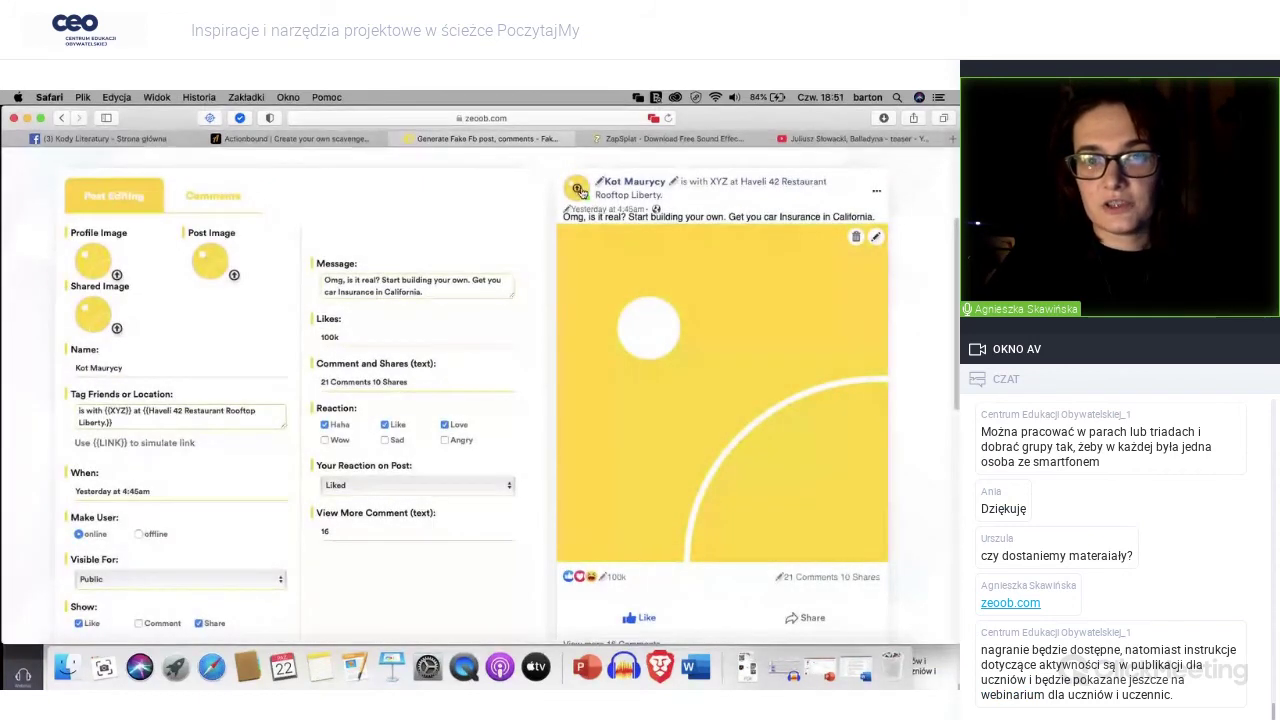
# Set the author's profile photo to the black cat picture kot-prezesa.gif
pyautogui.click(578, 190)
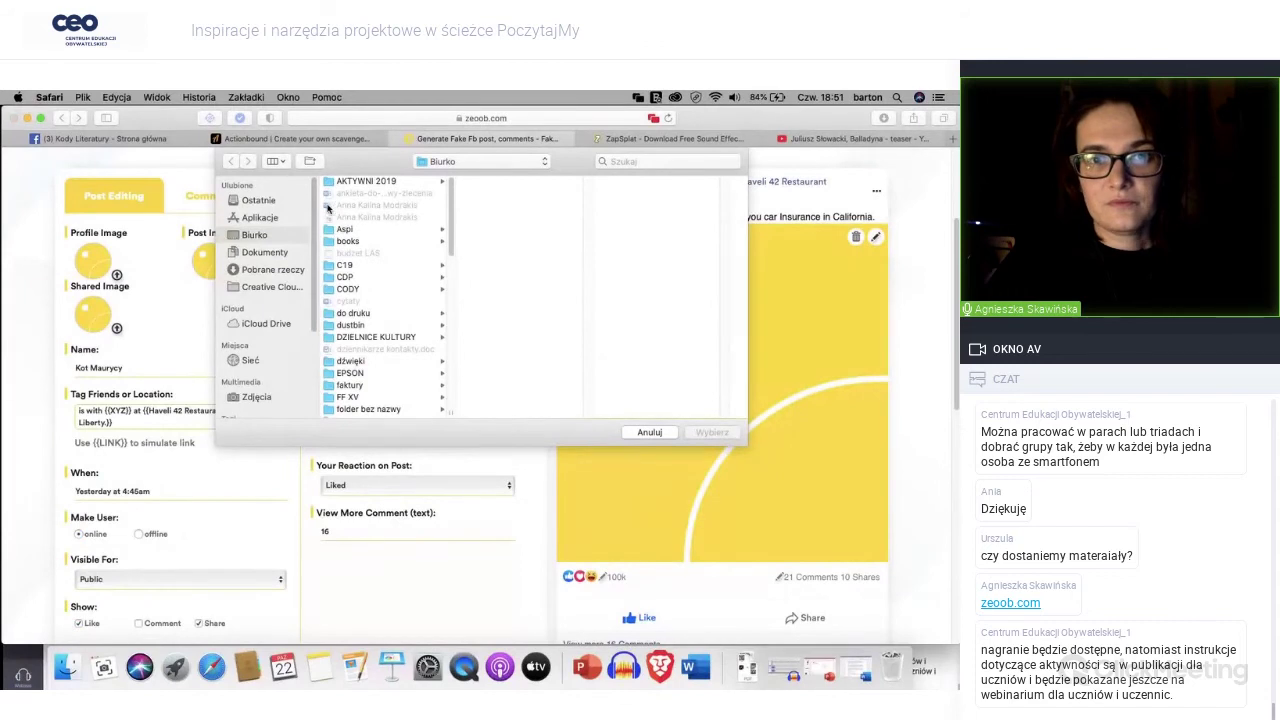
pyautogui.moveTo(452, 194); pyautogui.dragTo(447, 270)
pyautogui.click(375, 303)
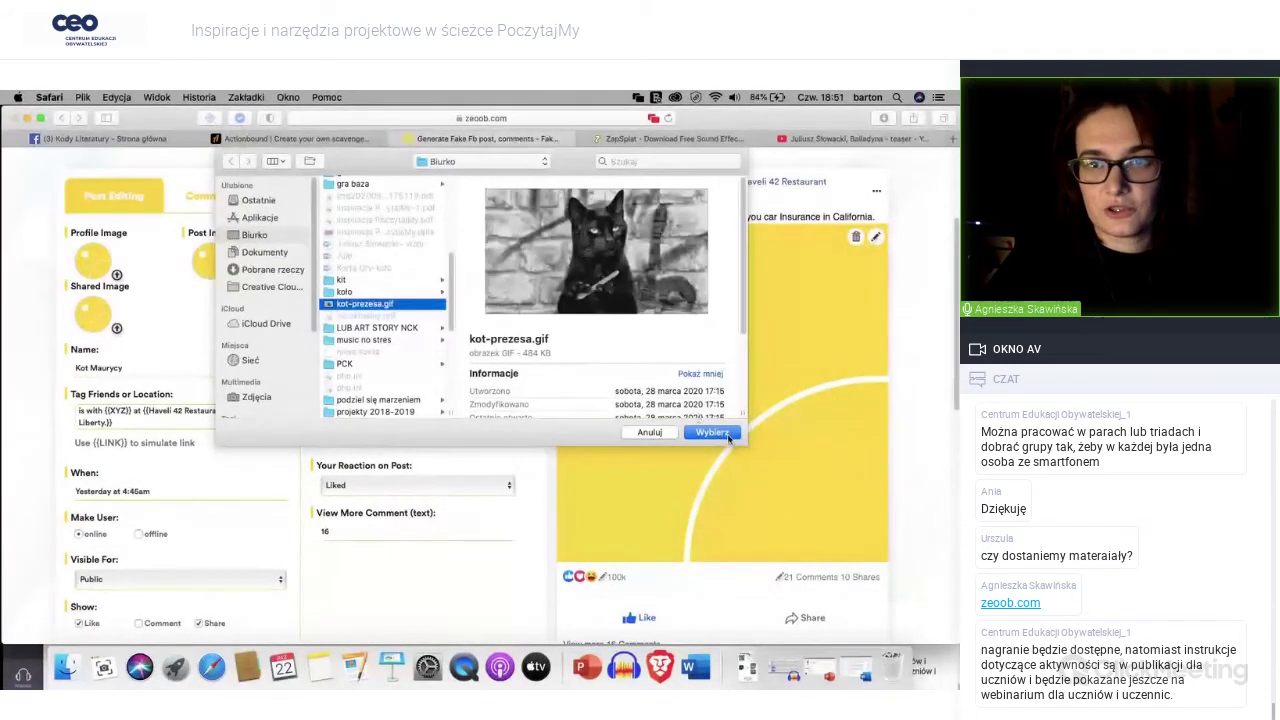
pyautogui.click(718, 434)
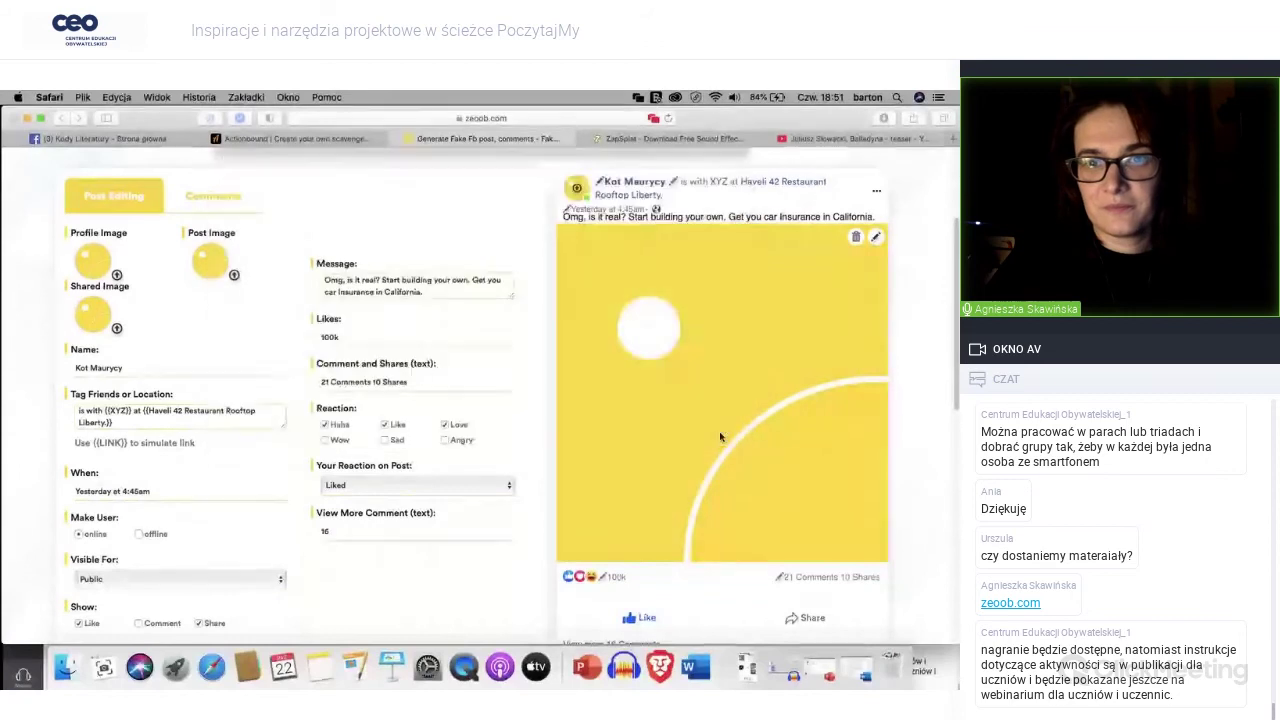
# Rewrite the post's tag line to read 'jest z XYZ w Warszawie'
pyautogui.click(712, 186)
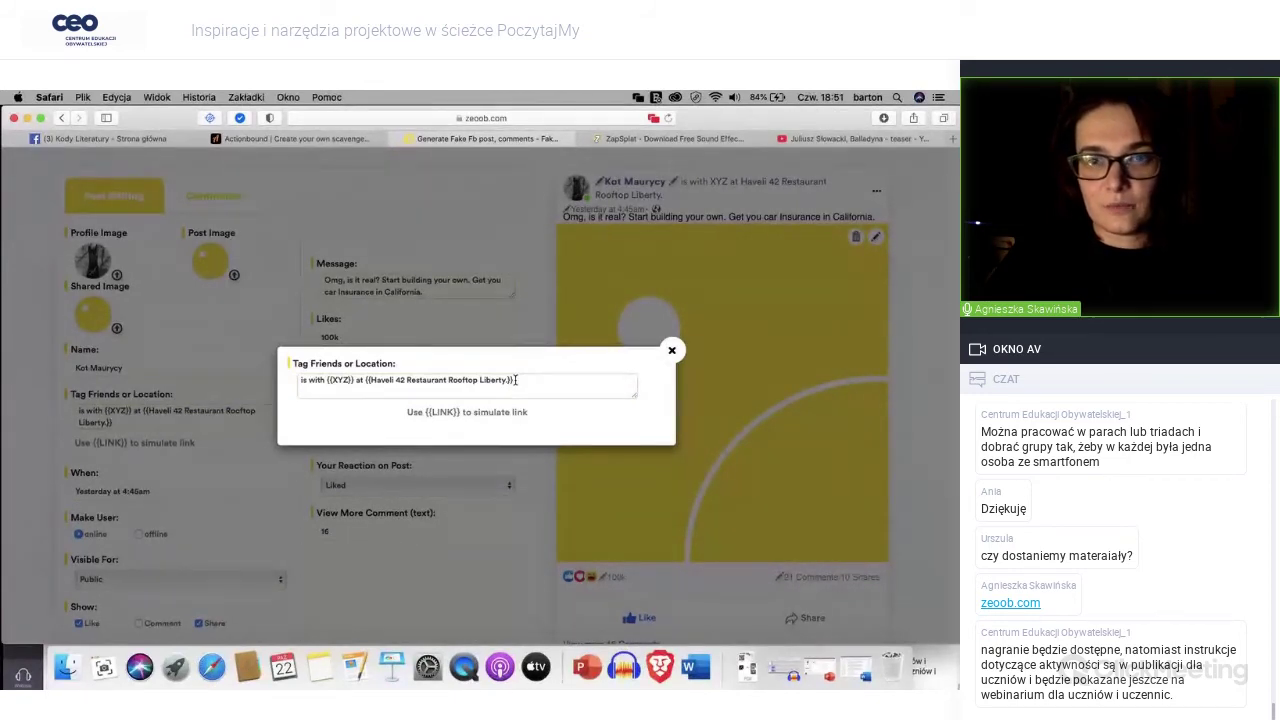
pyautogui.moveTo(479, 376); pyautogui.dragTo(306, 372)
pyautogui.click(302, 380)
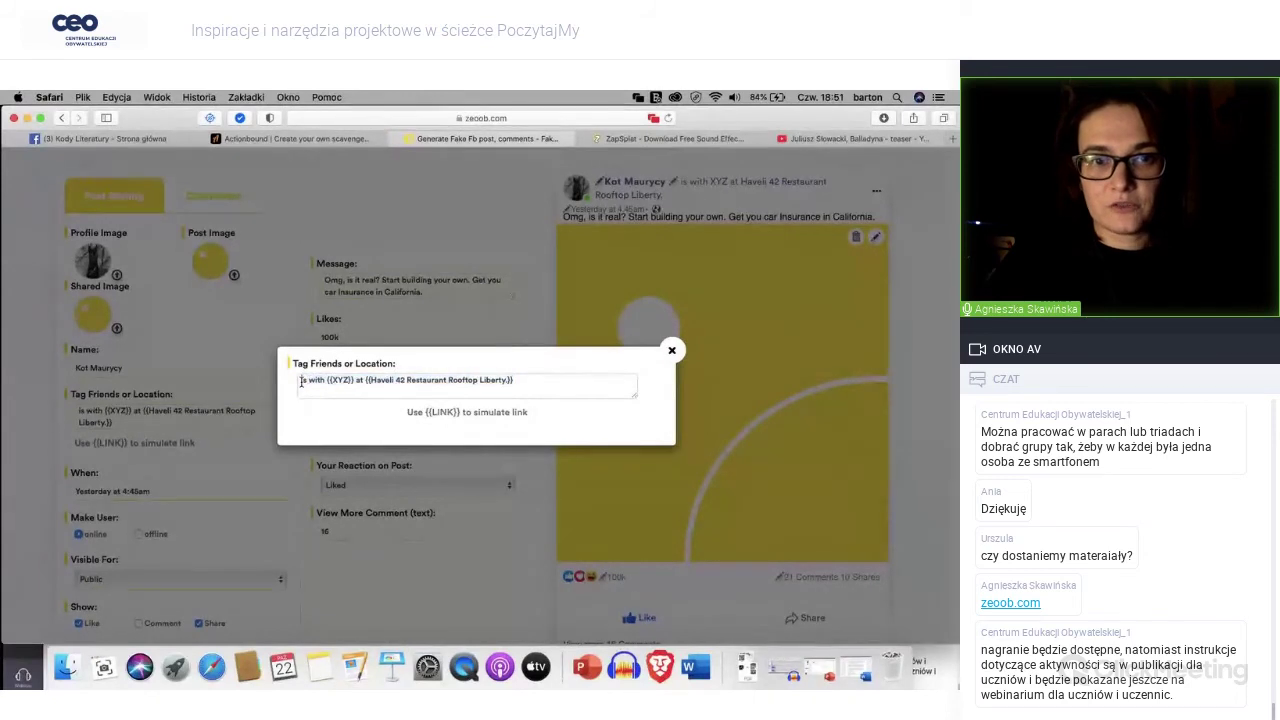
pyautogui.write('jest z')
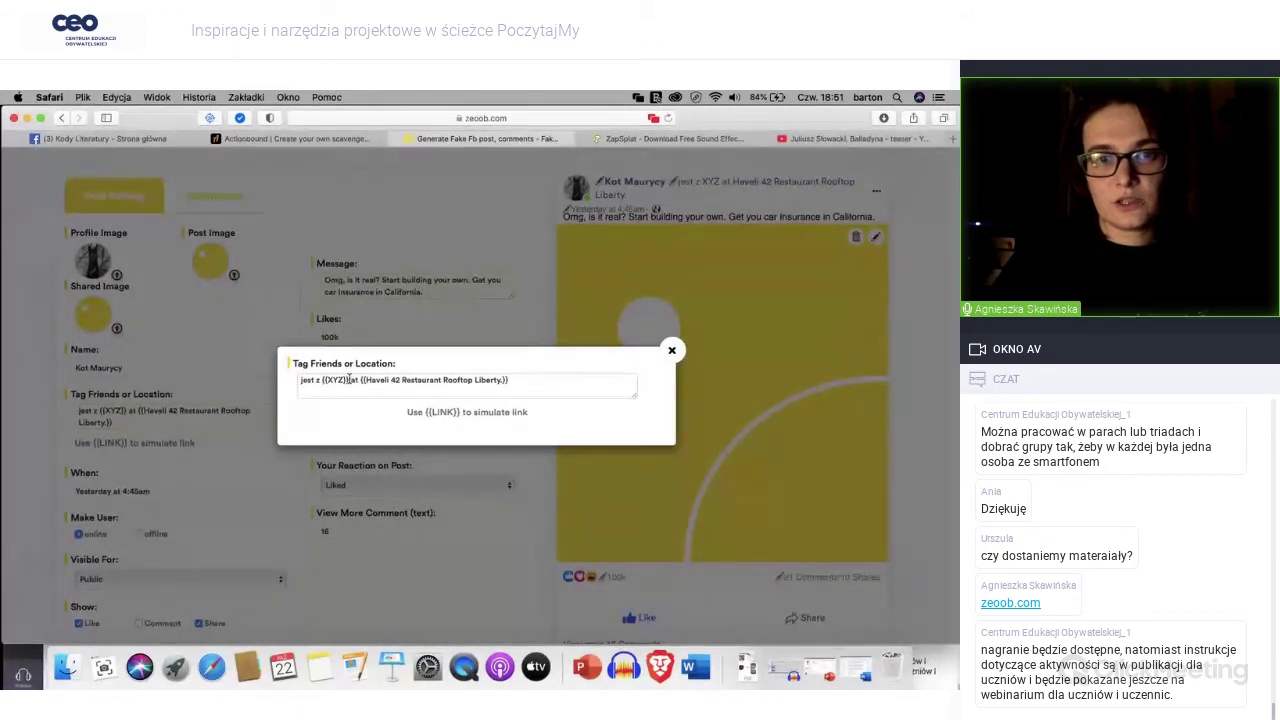
pyautogui.doubleClick(357, 380)
pyautogui.write('w')
pyautogui.moveTo(514, 380); pyautogui.dragTo(378, 386)
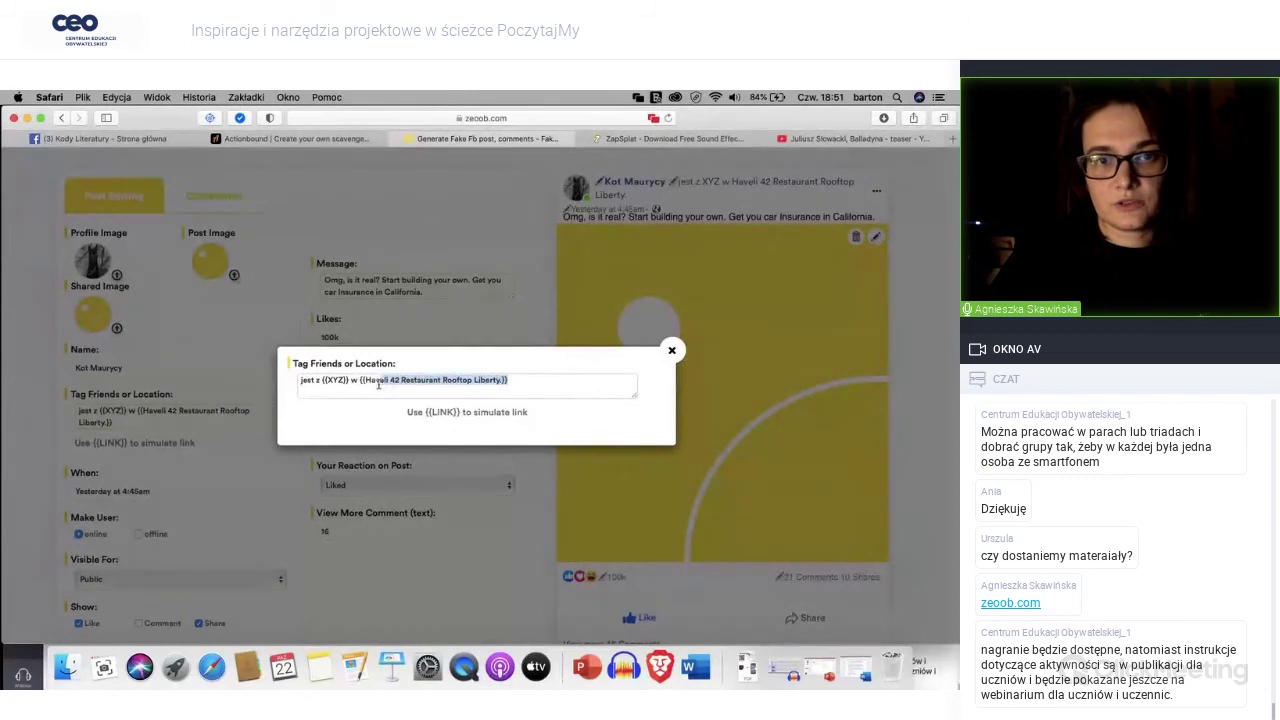
pyautogui.press('BackSpace')
pyautogui.write('Wa')
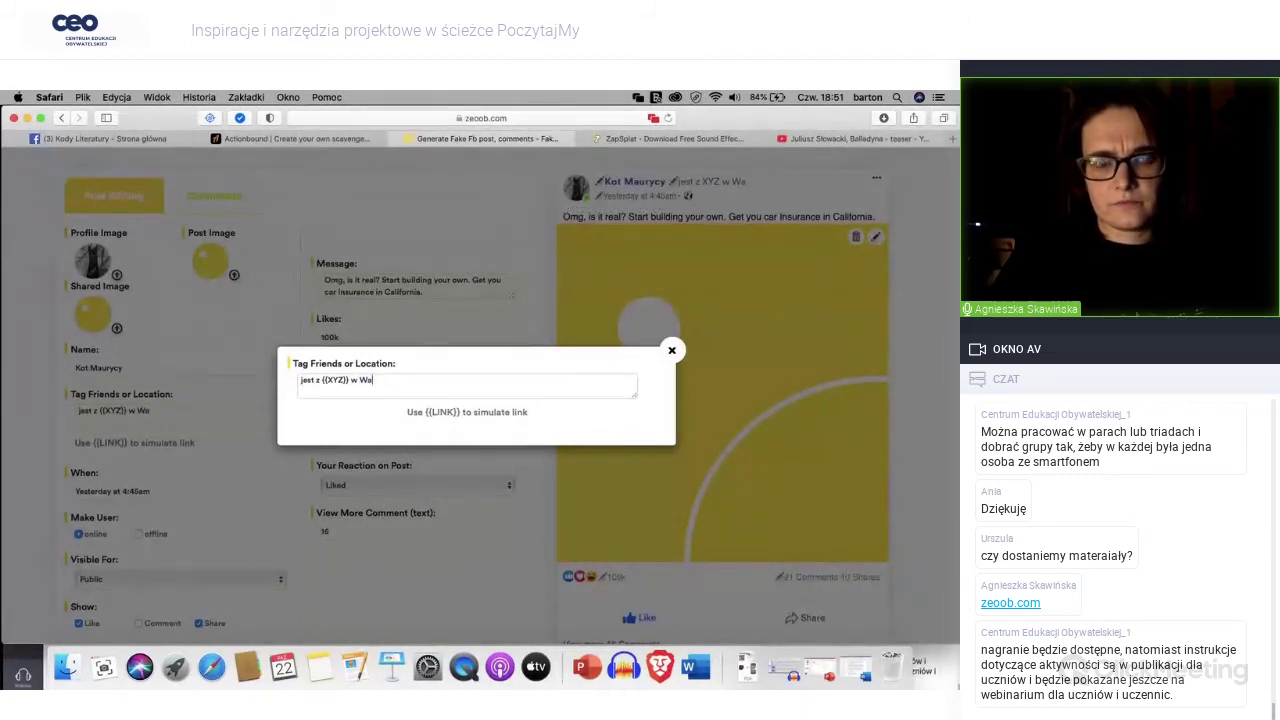
pyautogui.write('wrzawie')
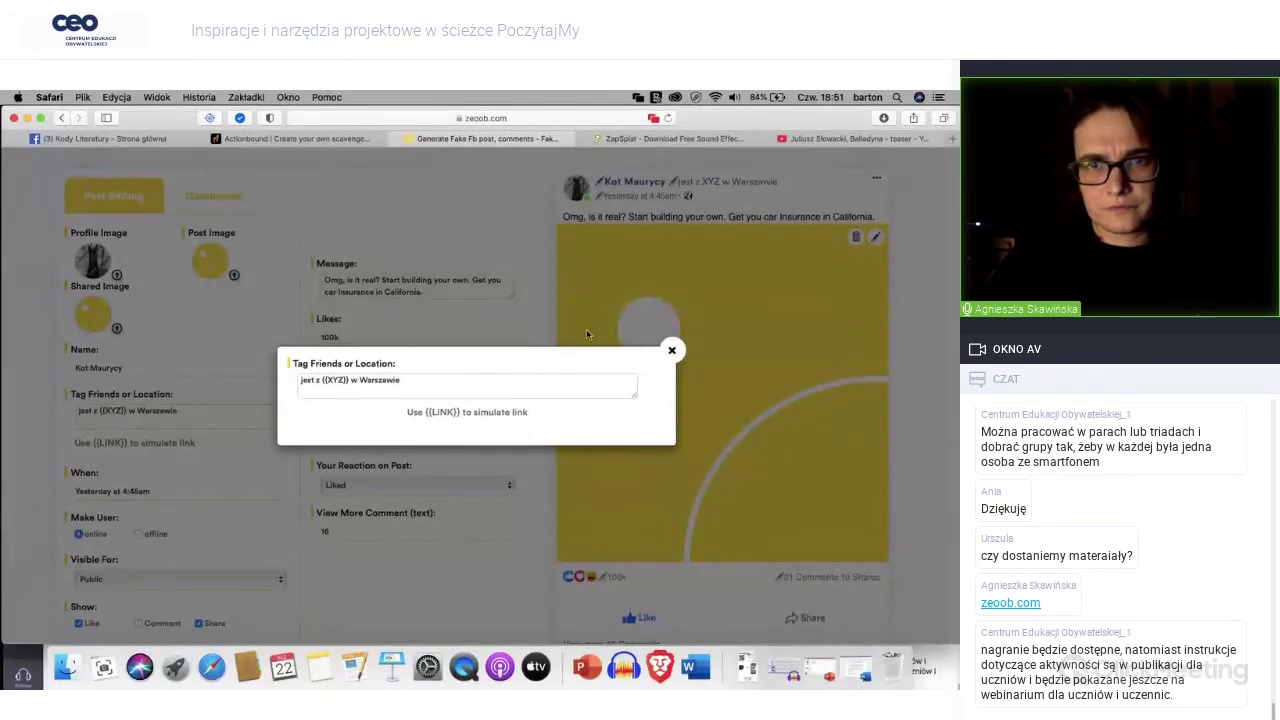
pyautogui.click(673, 351)
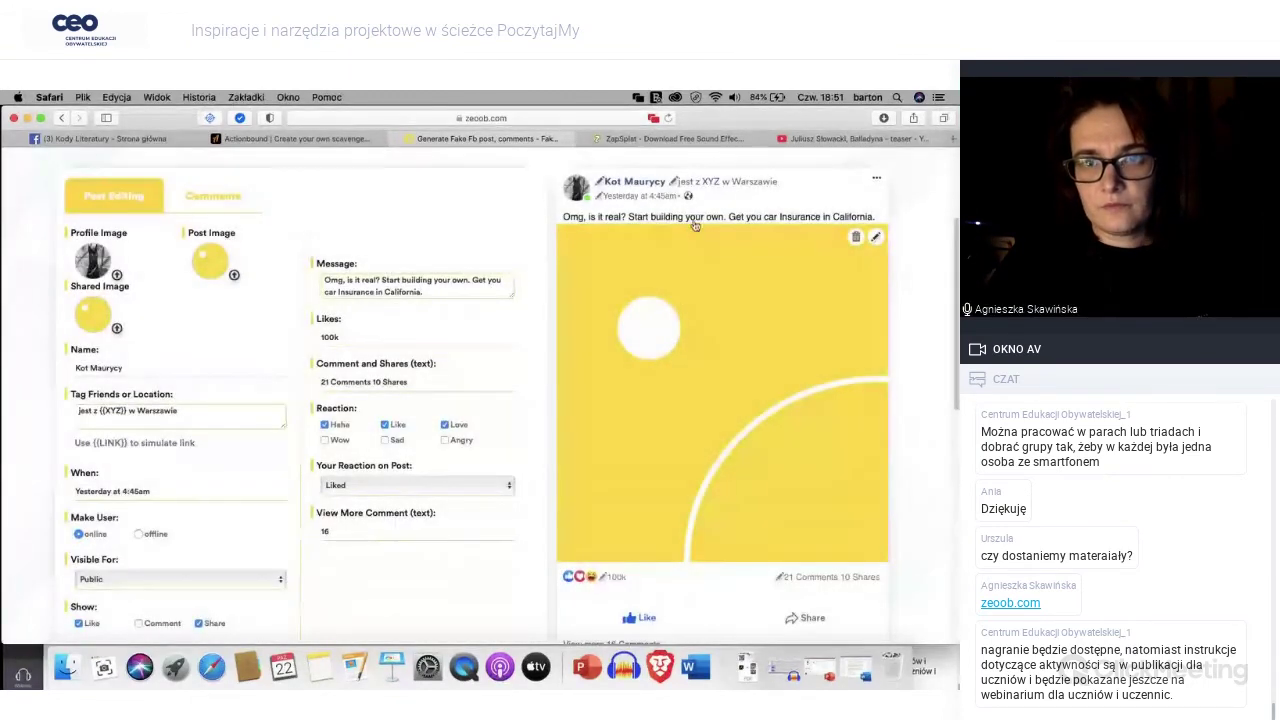
# Change the post's timestamp to 'Dzisiaj o 4:45'
pyautogui.click(628, 197)
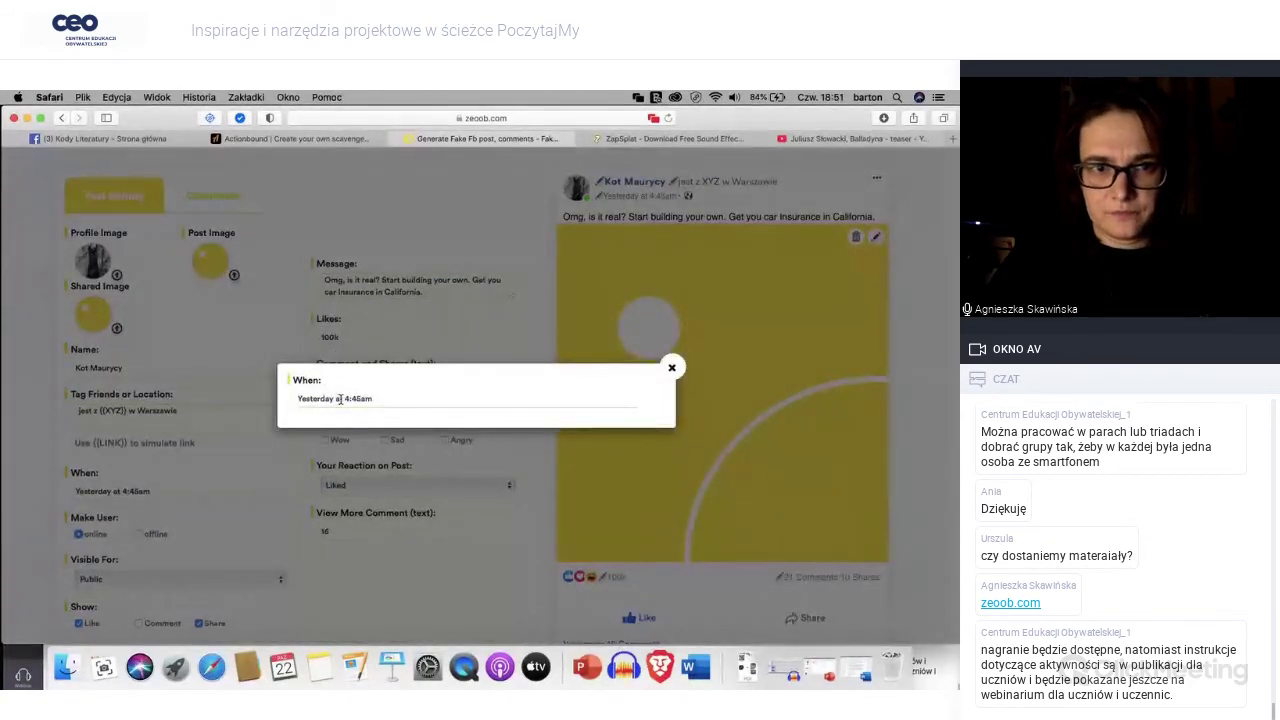
pyautogui.moveTo(343, 398); pyautogui.dragTo(285, 399)
pyautogui.write('Dzisiaj')
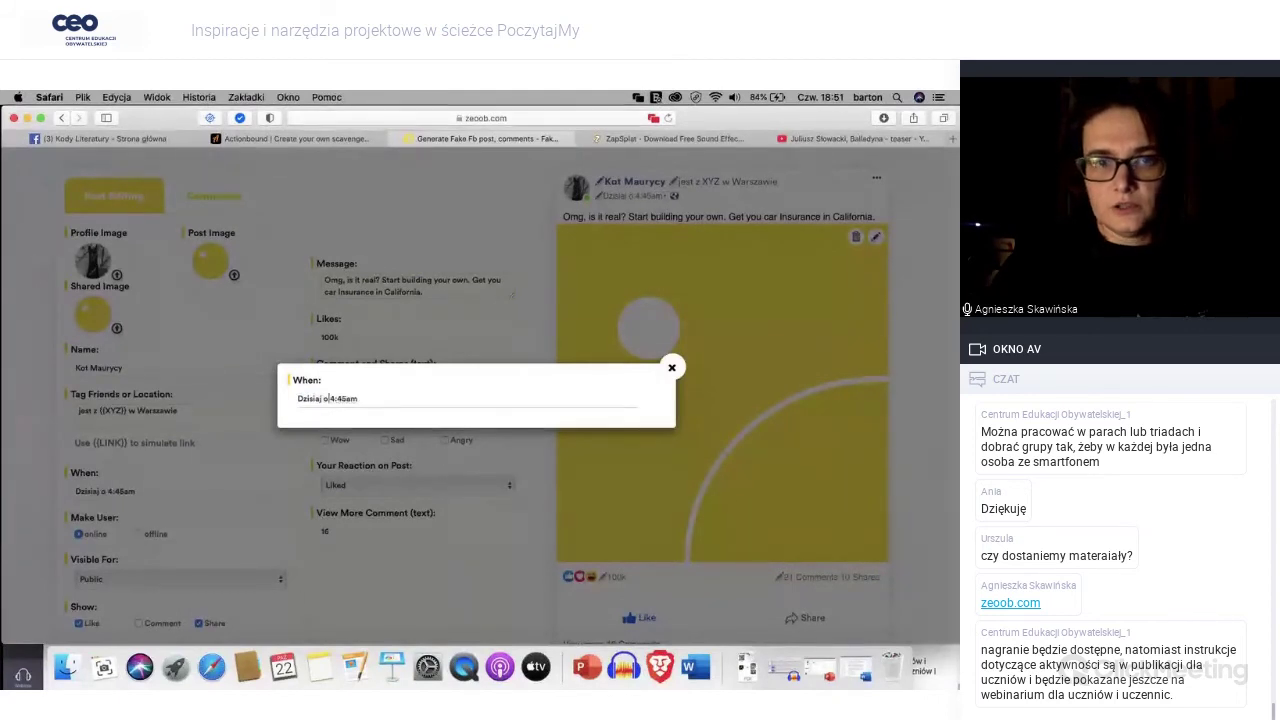
pyautogui.press('BackSpace')
pyautogui.press('BackSpace')
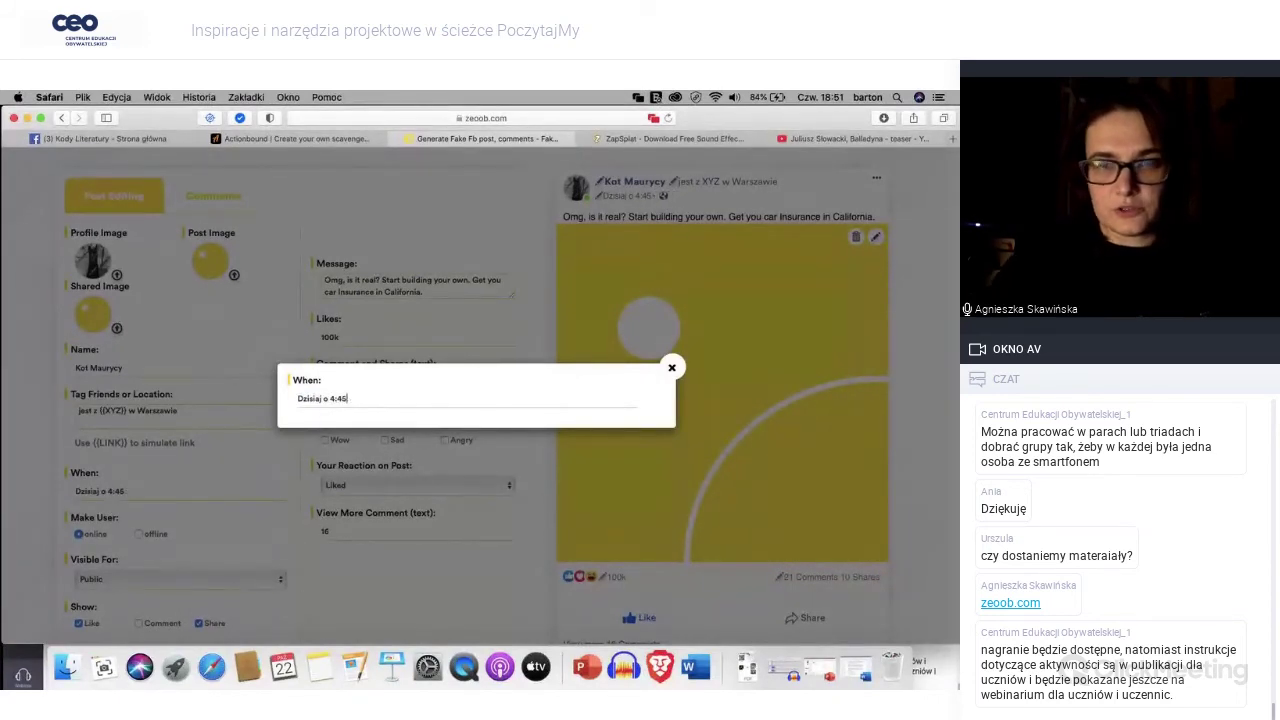
pyautogui.click(673, 368)
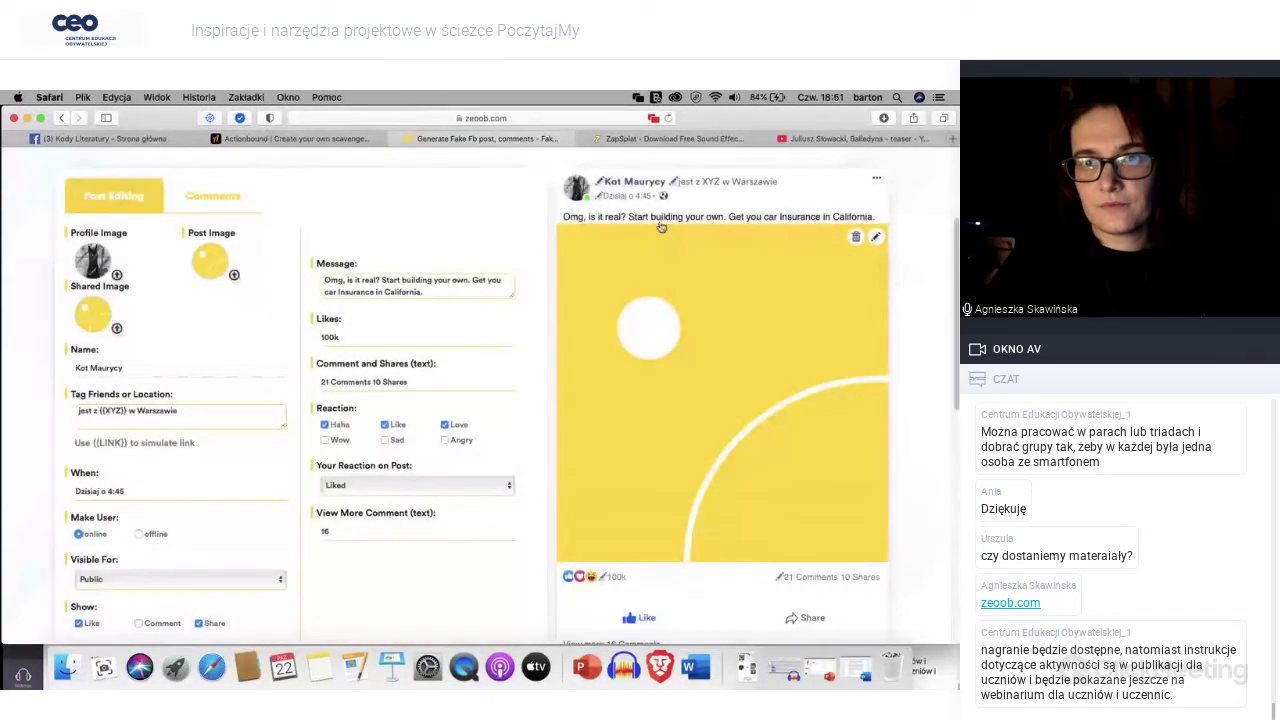
# Replace the post's message text with 'YAY!'
pyautogui.click(660, 219)
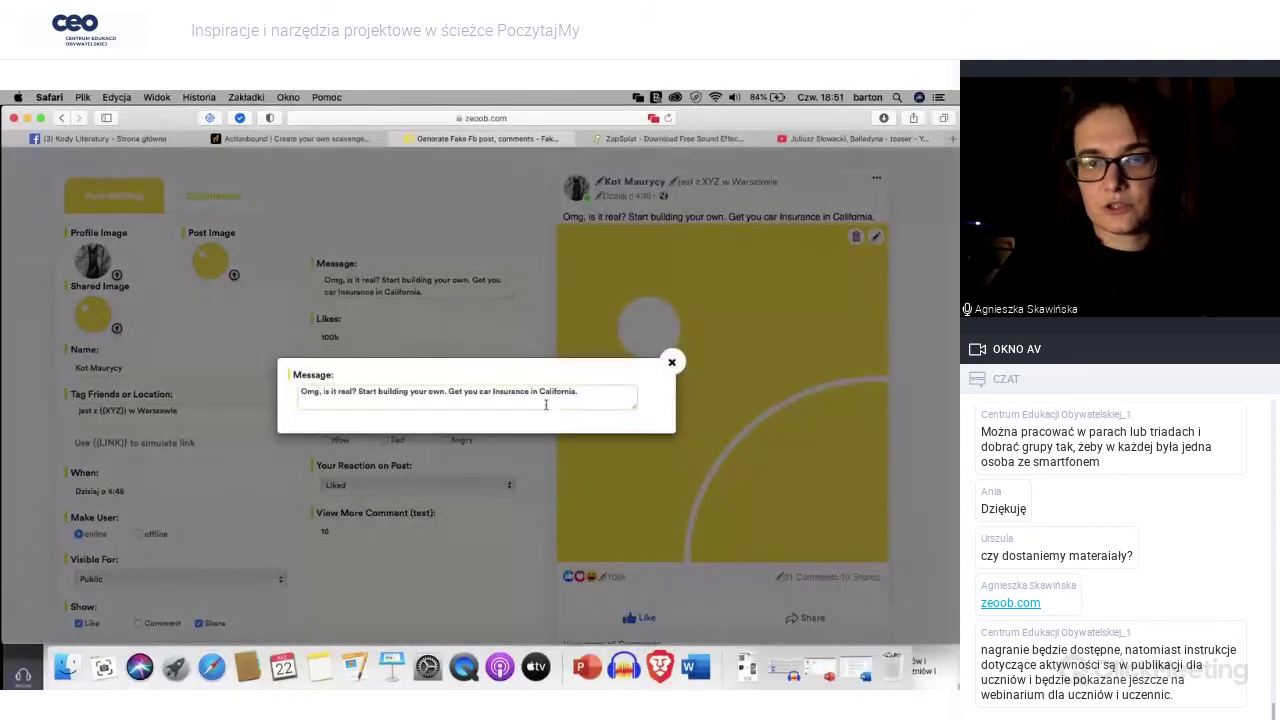
pyautogui.moveTo(593, 390); pyautogui.dragTo(288, 392)
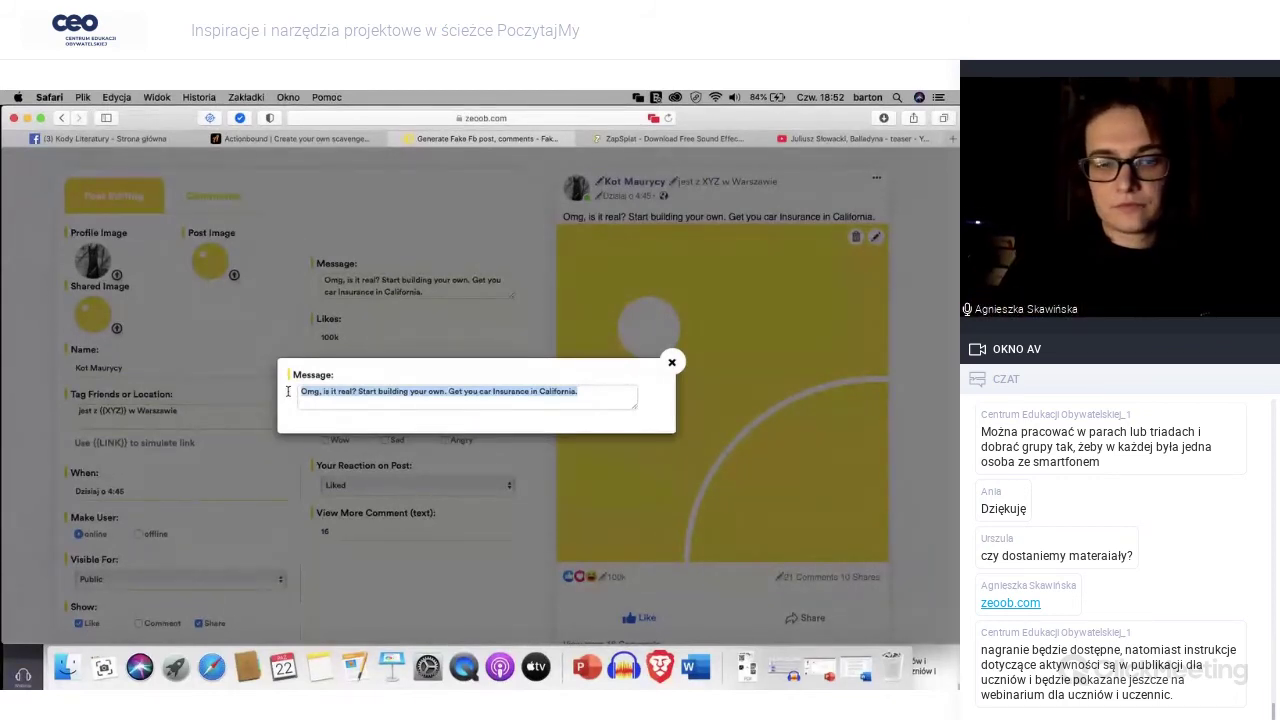
pyautogui.write('YAY!')
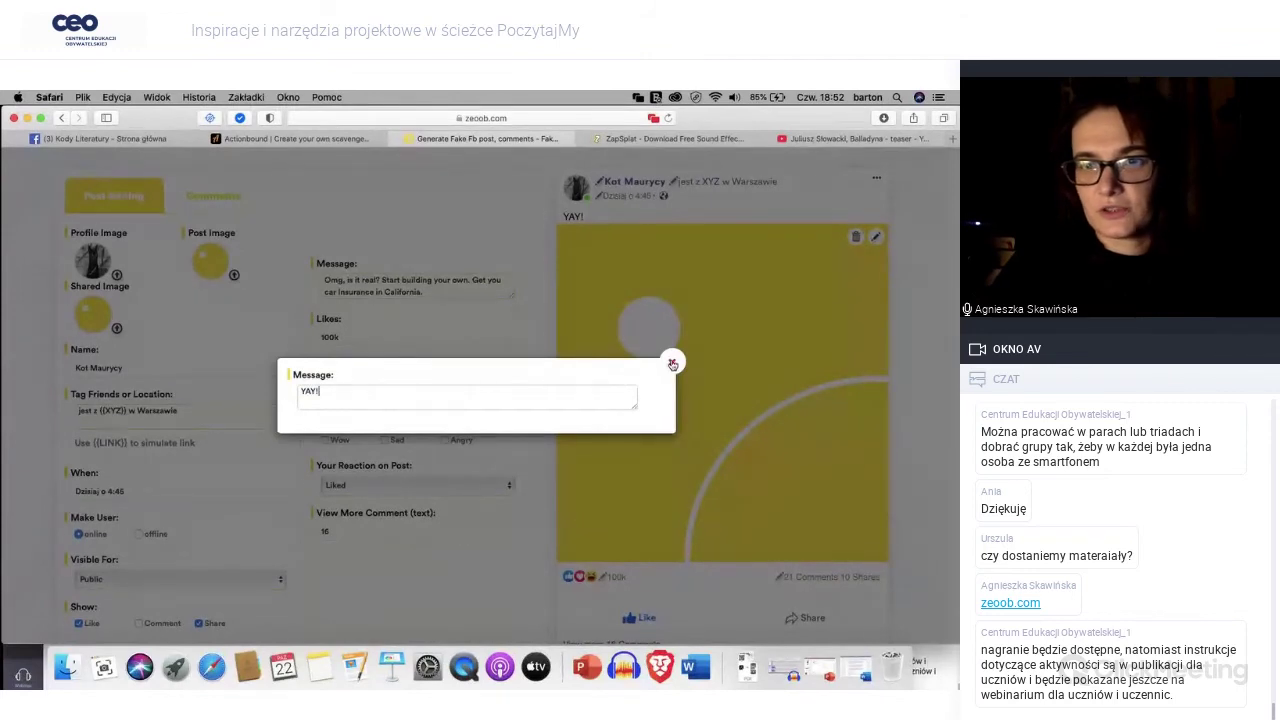
pyautogui.click(673, 364)
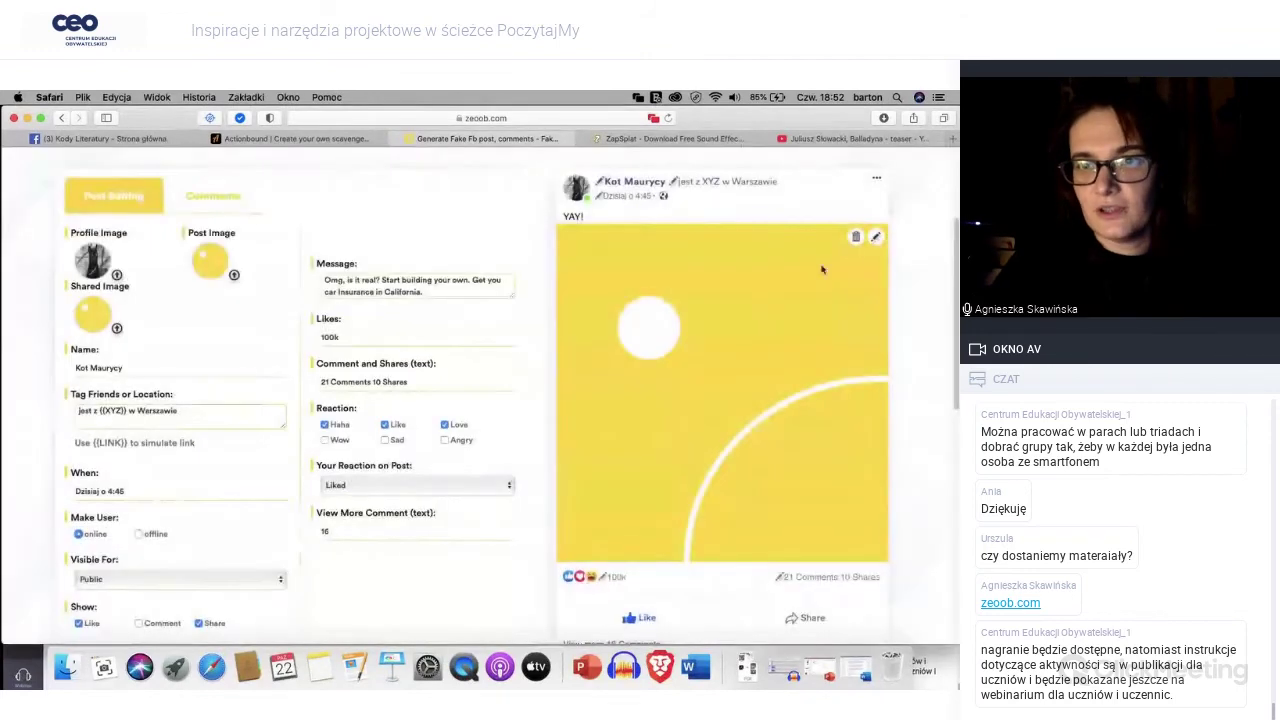
# Swap the yellow post picture for the Słowacki - stypa-12 image
pyautogui.click(876, 237)
pyautogui.moveTo(452, 208); pyautogui.dragTo(452, 342)
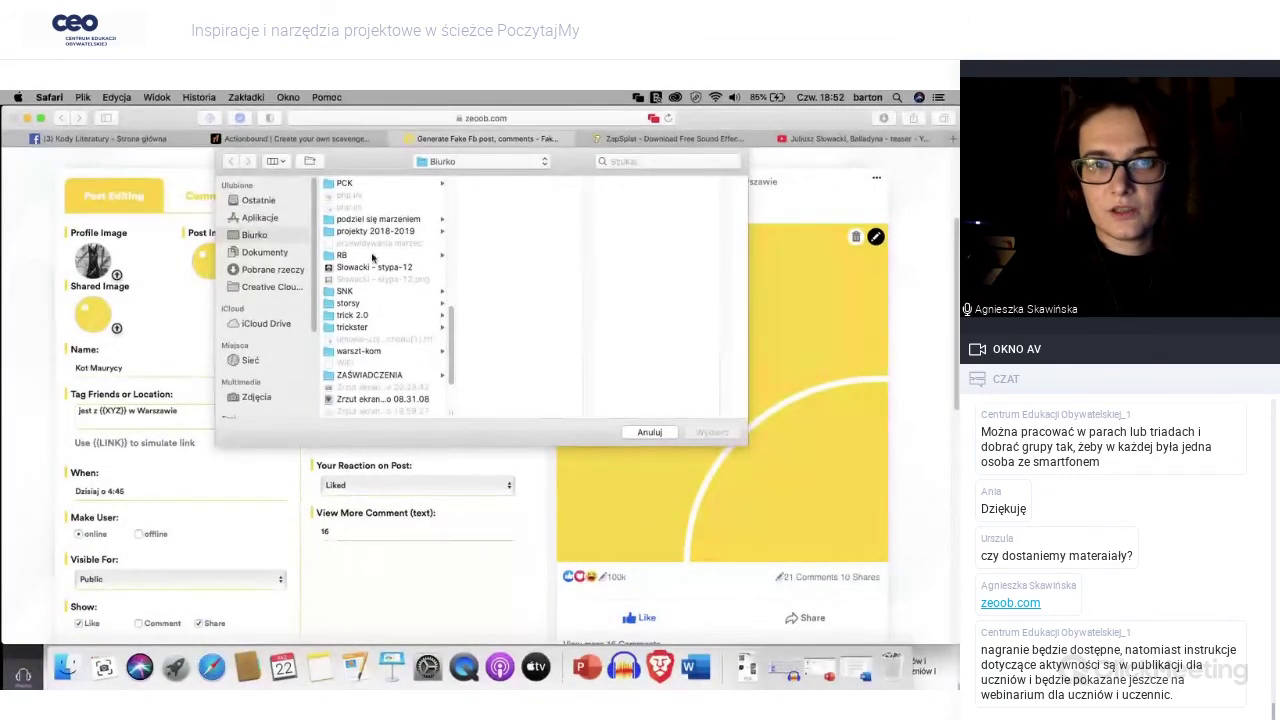
pyautogui.moveTo(452, 338); pyautogui.dragTo(452, 308)
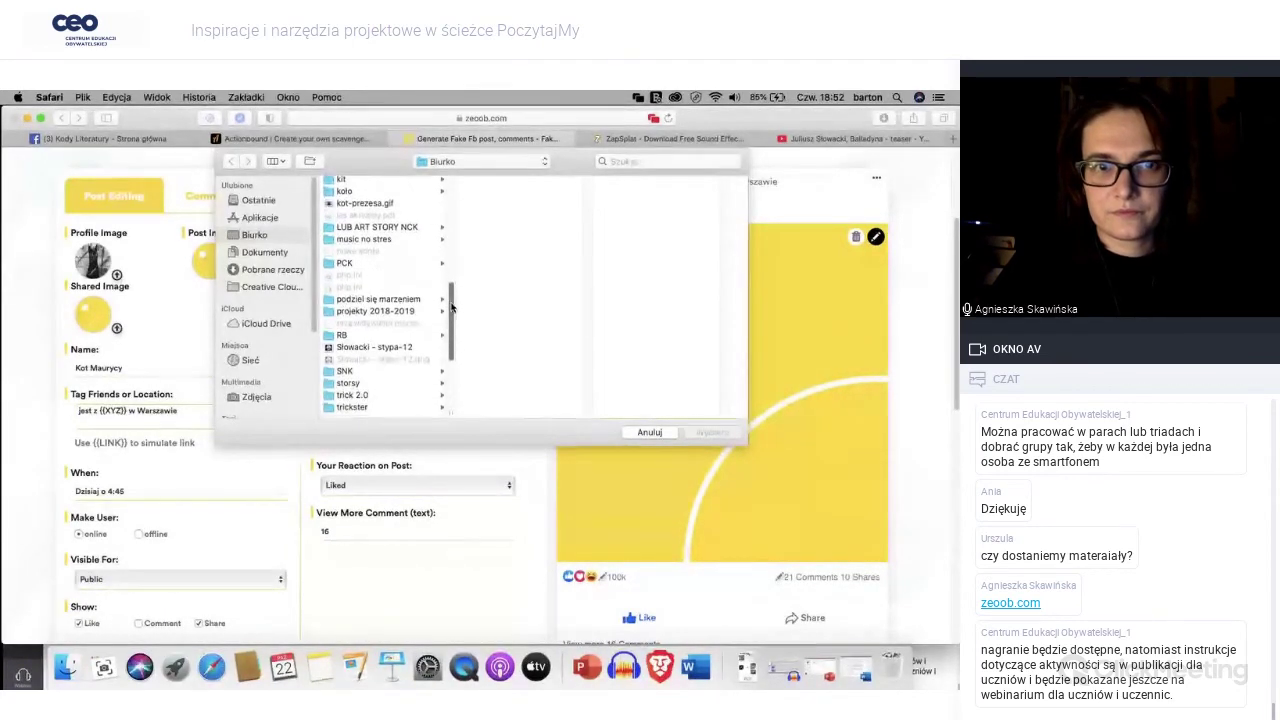
pyautogui.click(361, 348)
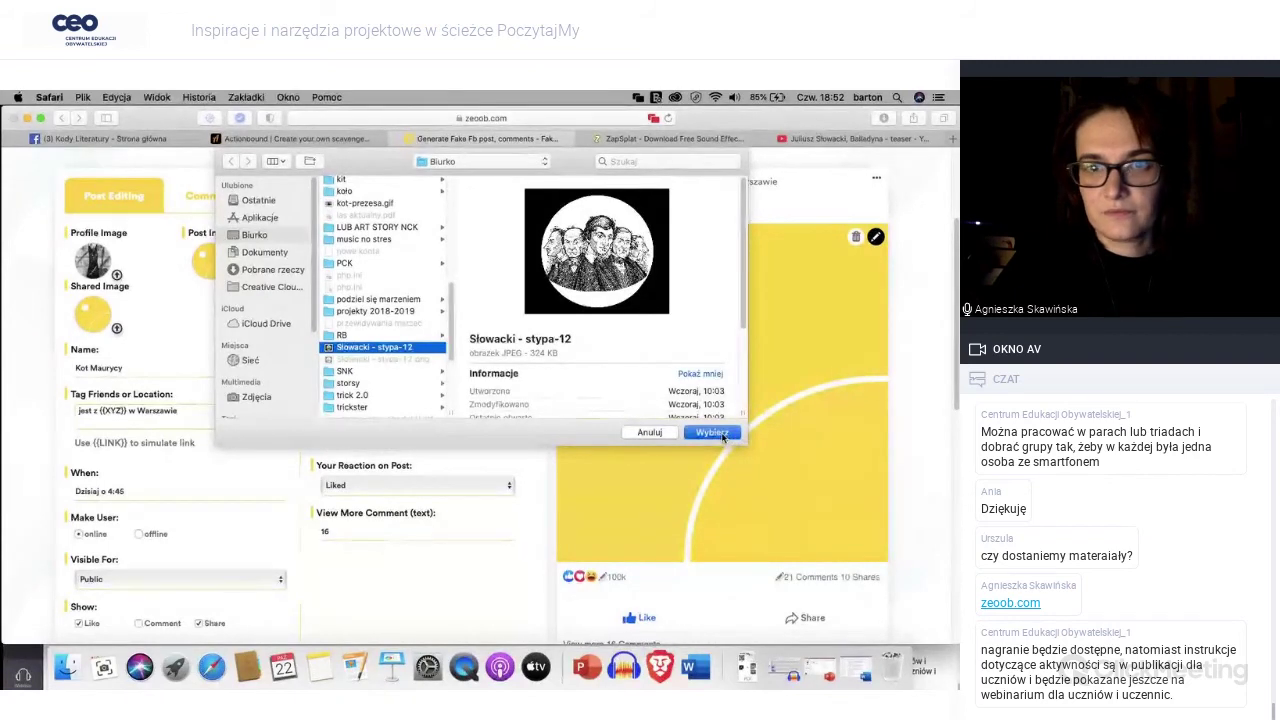
pyautogui.click(712, 432)
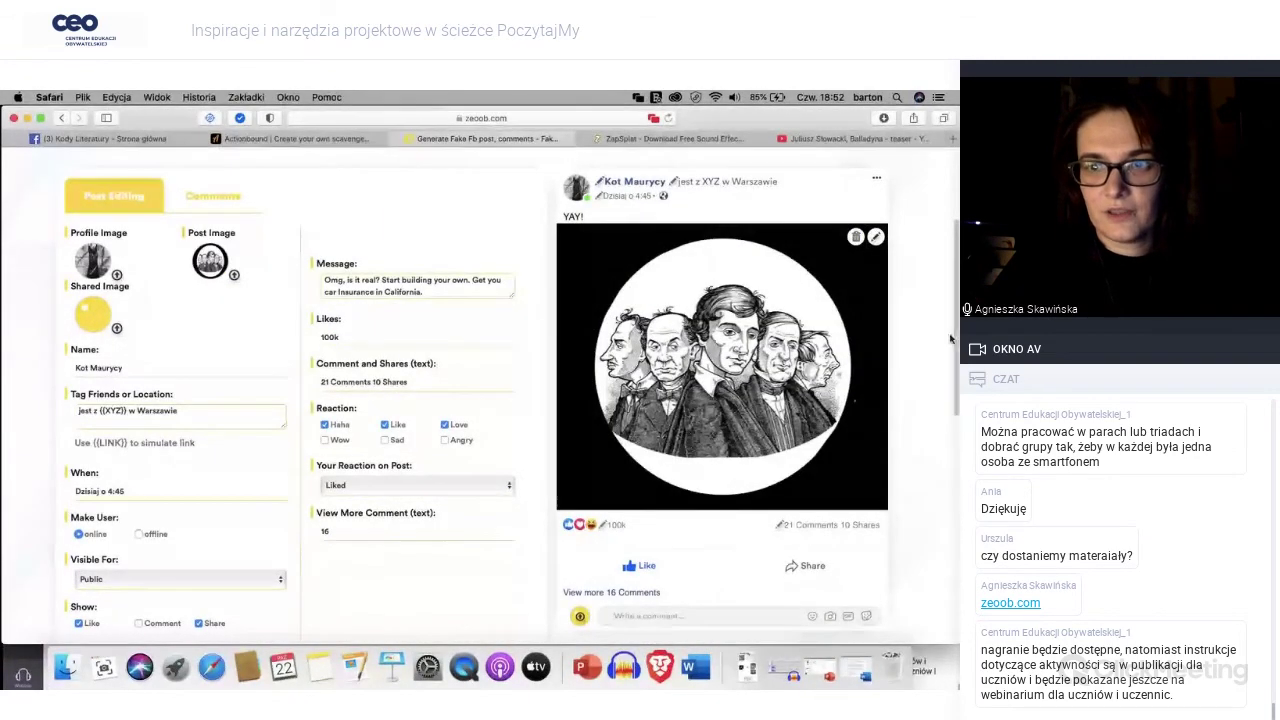
pyautogui.scroll(-2, 628, 468)
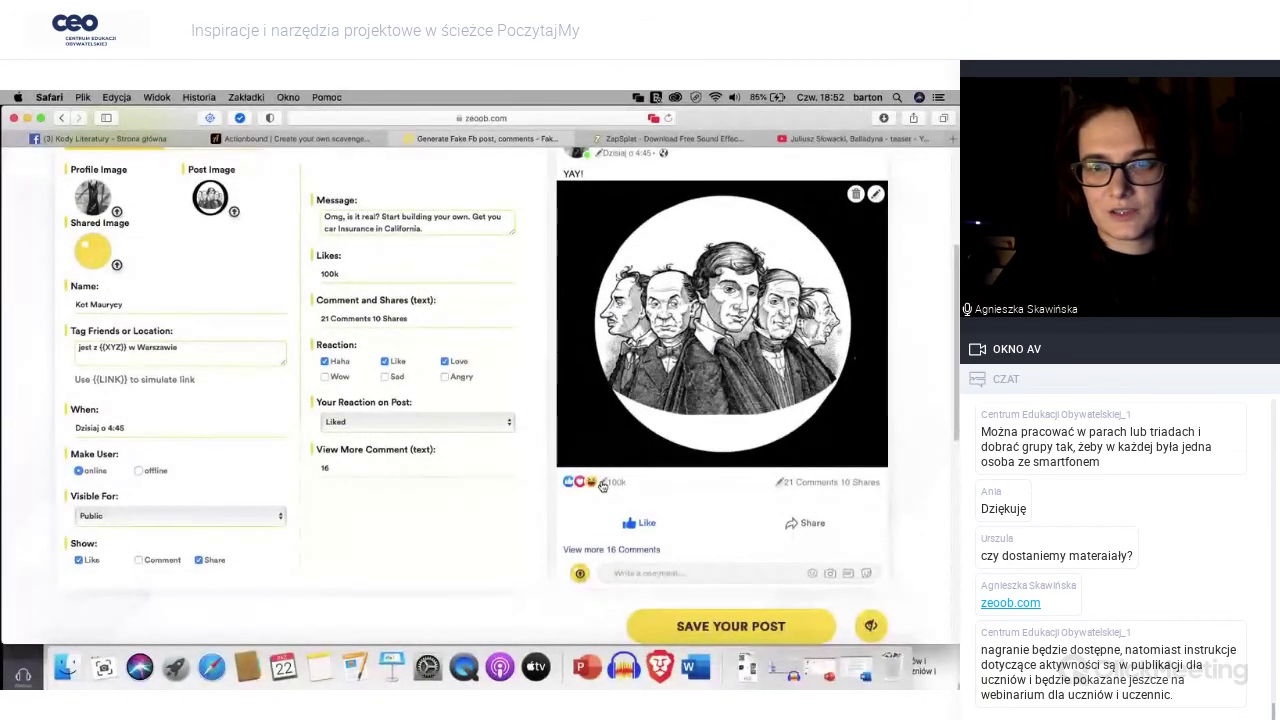
# Set the post's likes count to 10 and review the comments and shares text
pyautogui.click(605, 484)
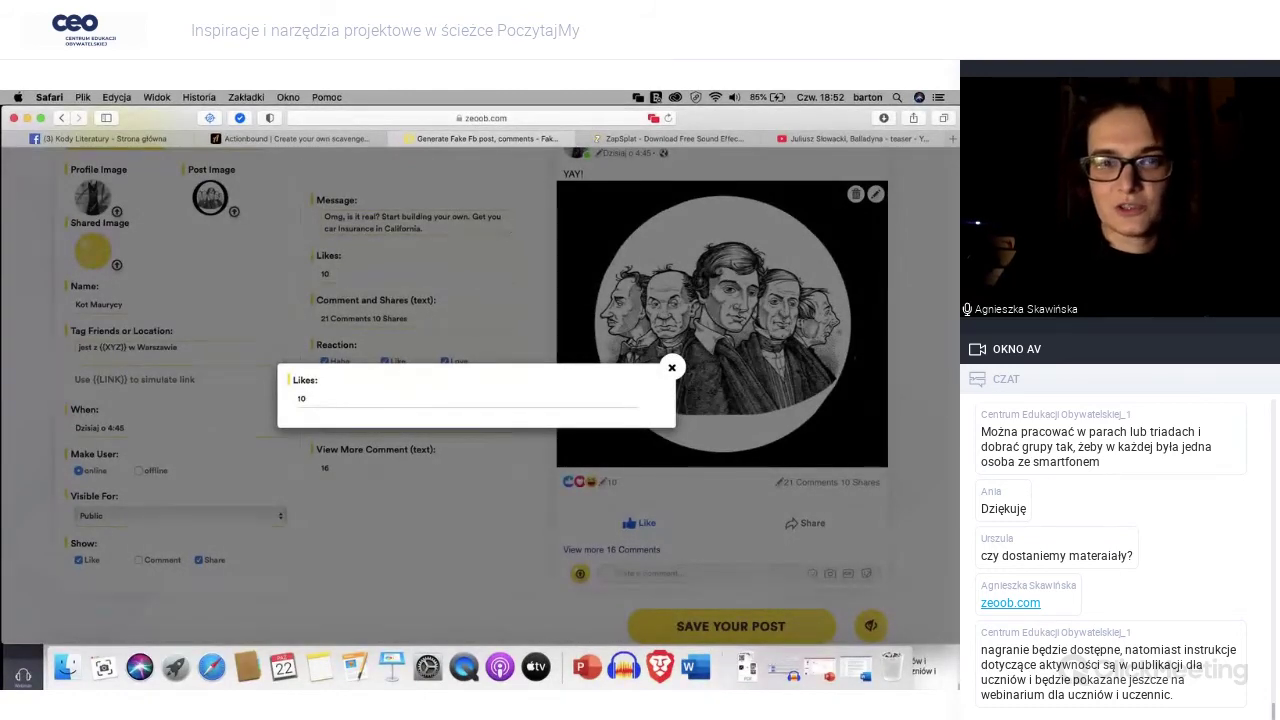
pyautogui.click(670, 370)
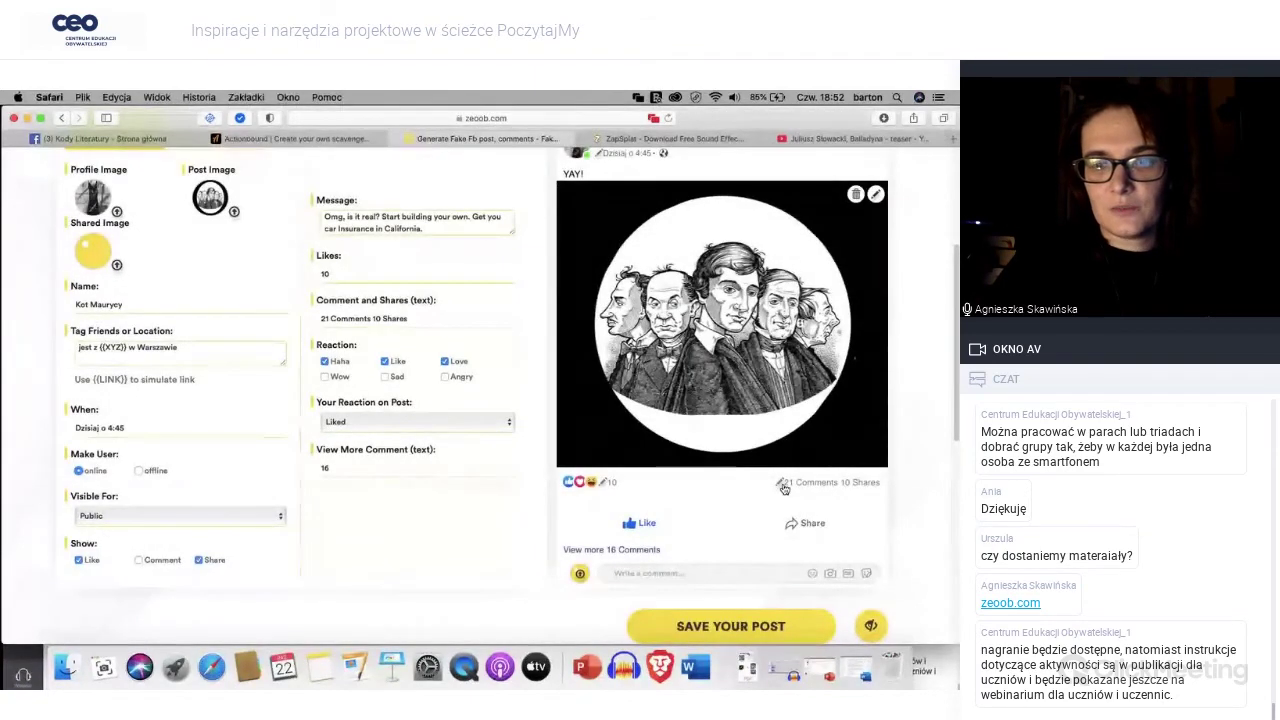
pyautogui.click(784, 484)
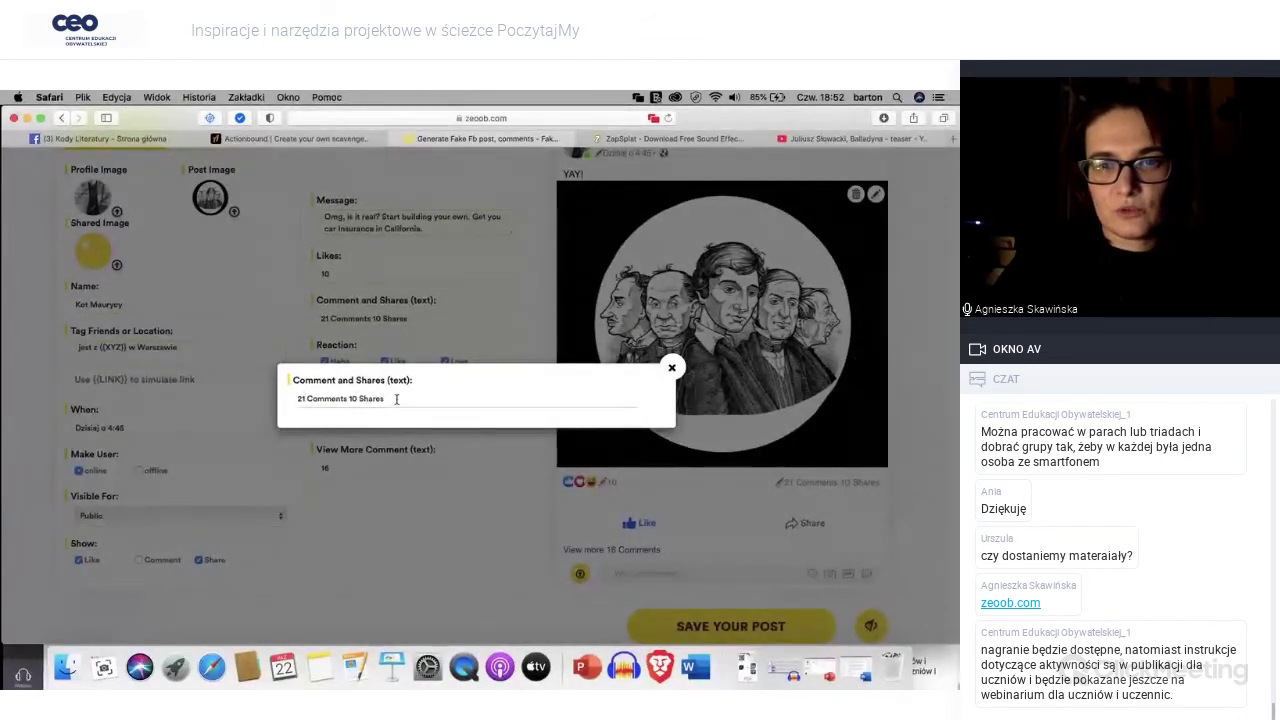
pyautogui.click(672, 368)
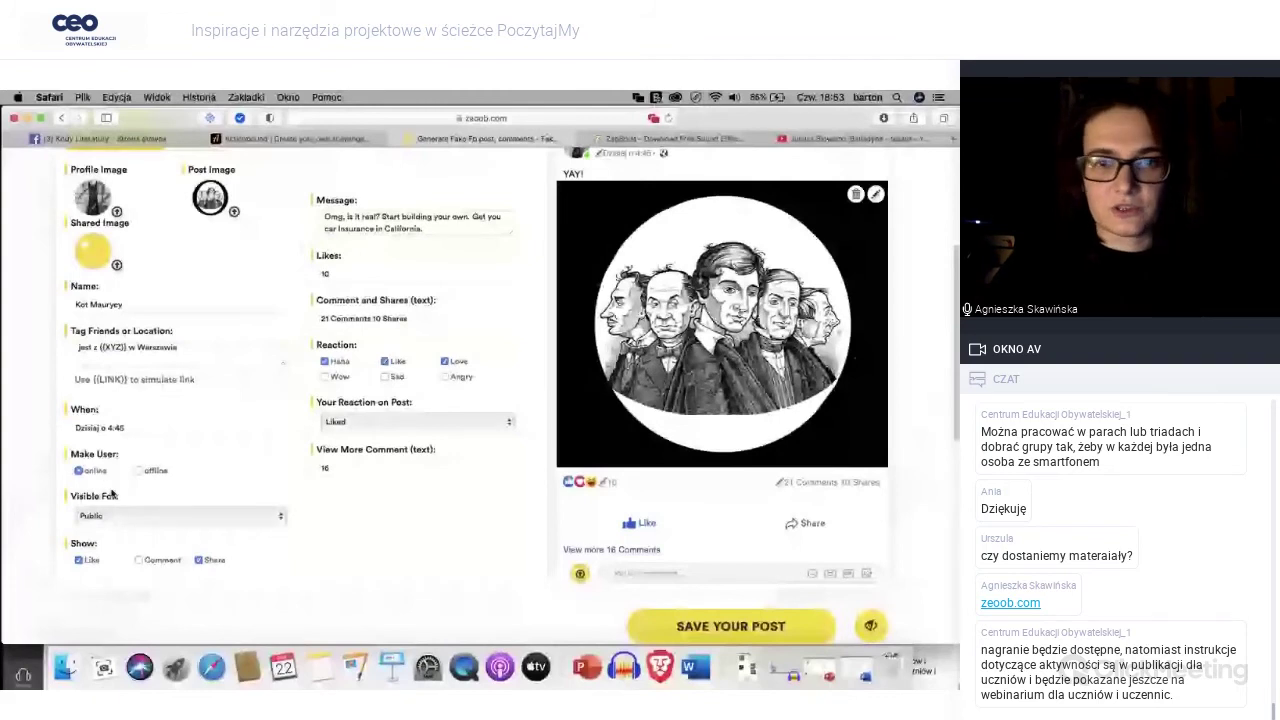
# Tick Show: Comment so a Comment button appears between Like and Share
pyautogui.scroll(2, 450, 426)
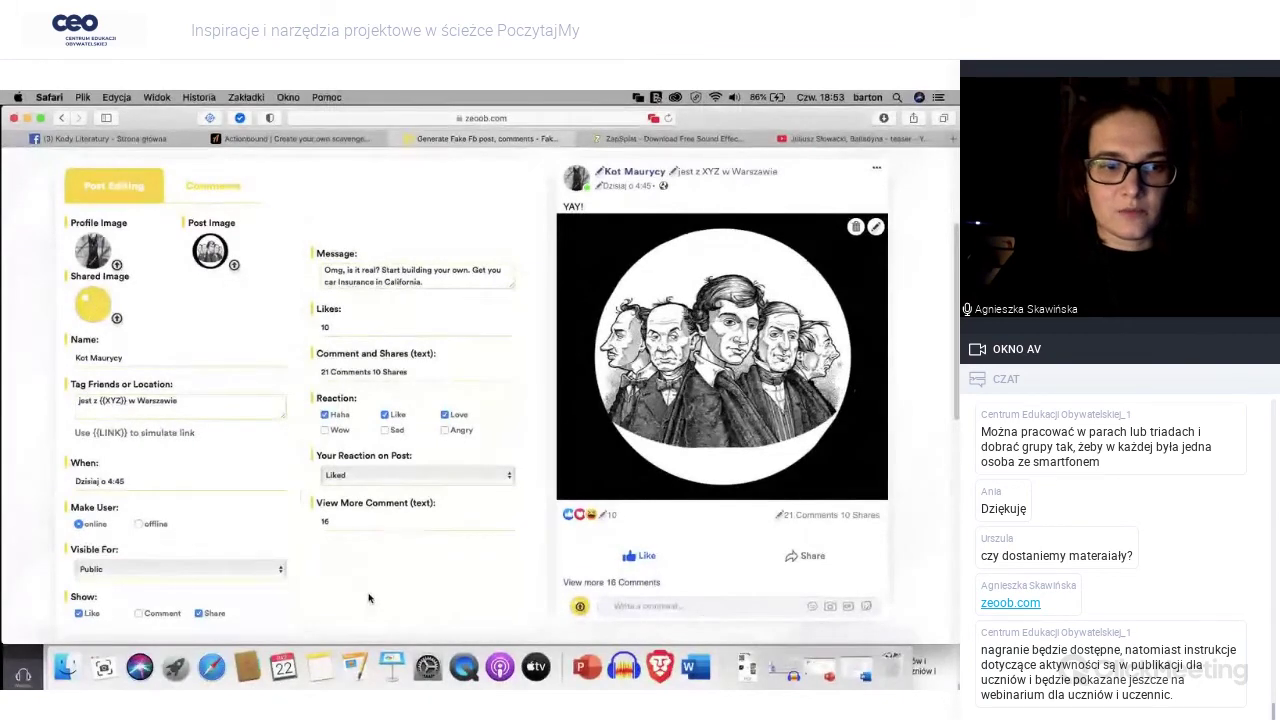
pyautogui.scroll(-1, 371, 599)
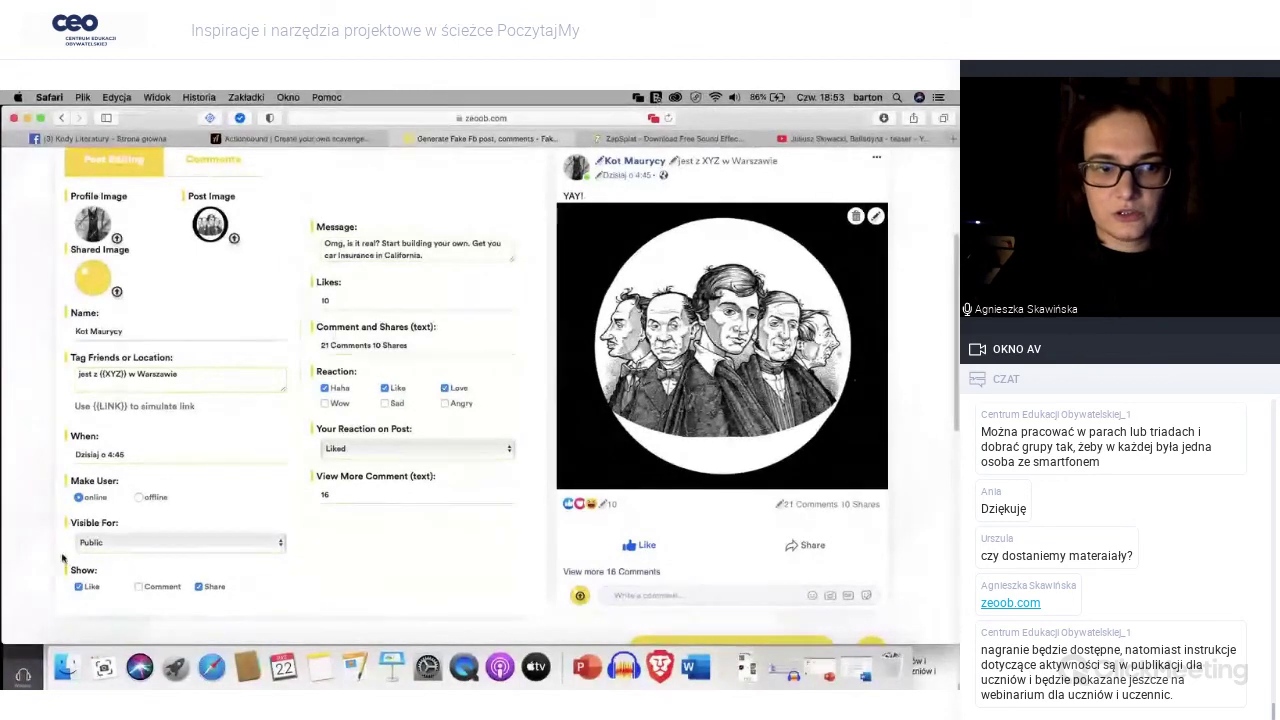
pyautogui.click(140, 588)
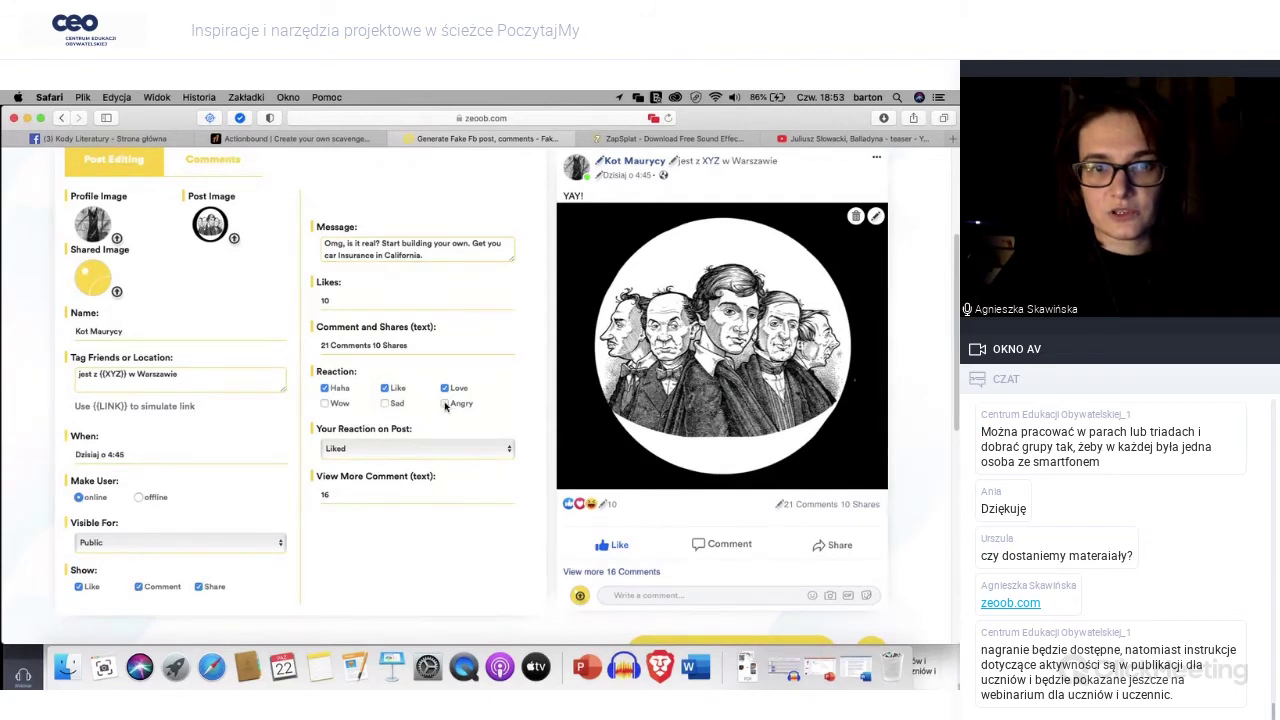
# Set the post's own reaction to Love
pyautogui.click(386, 450)
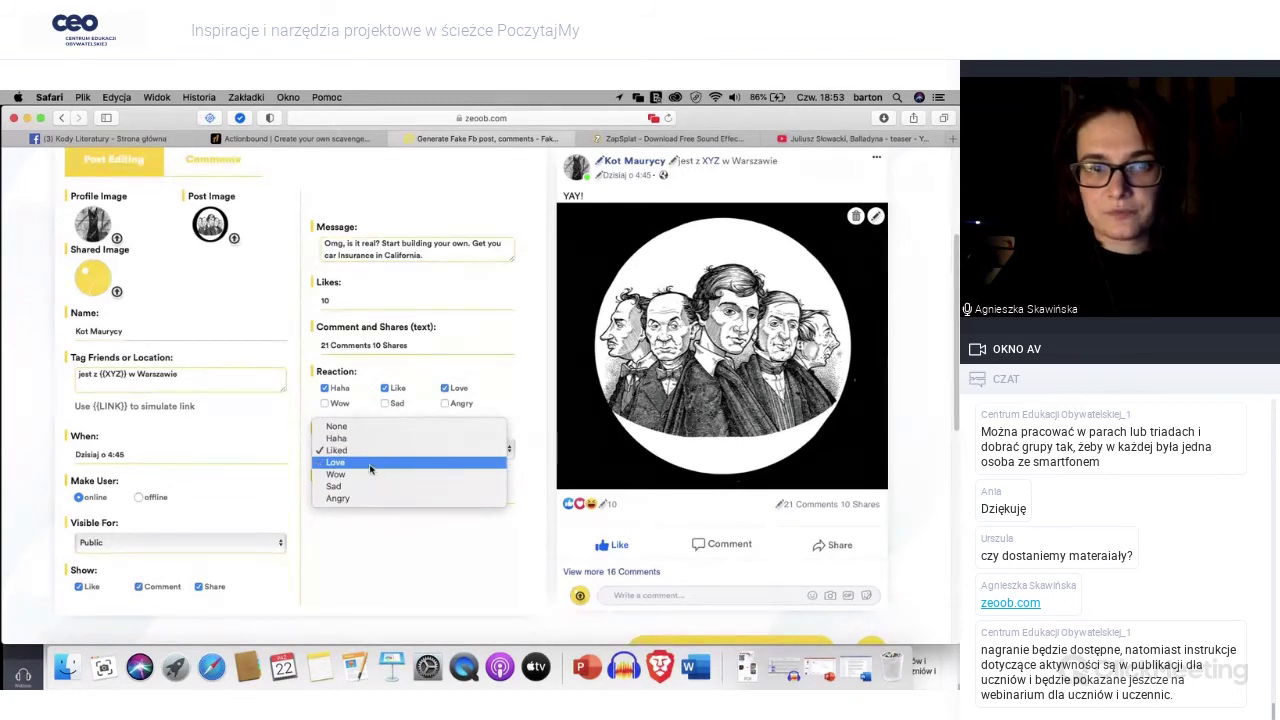
pyautogui.click(370, 463)
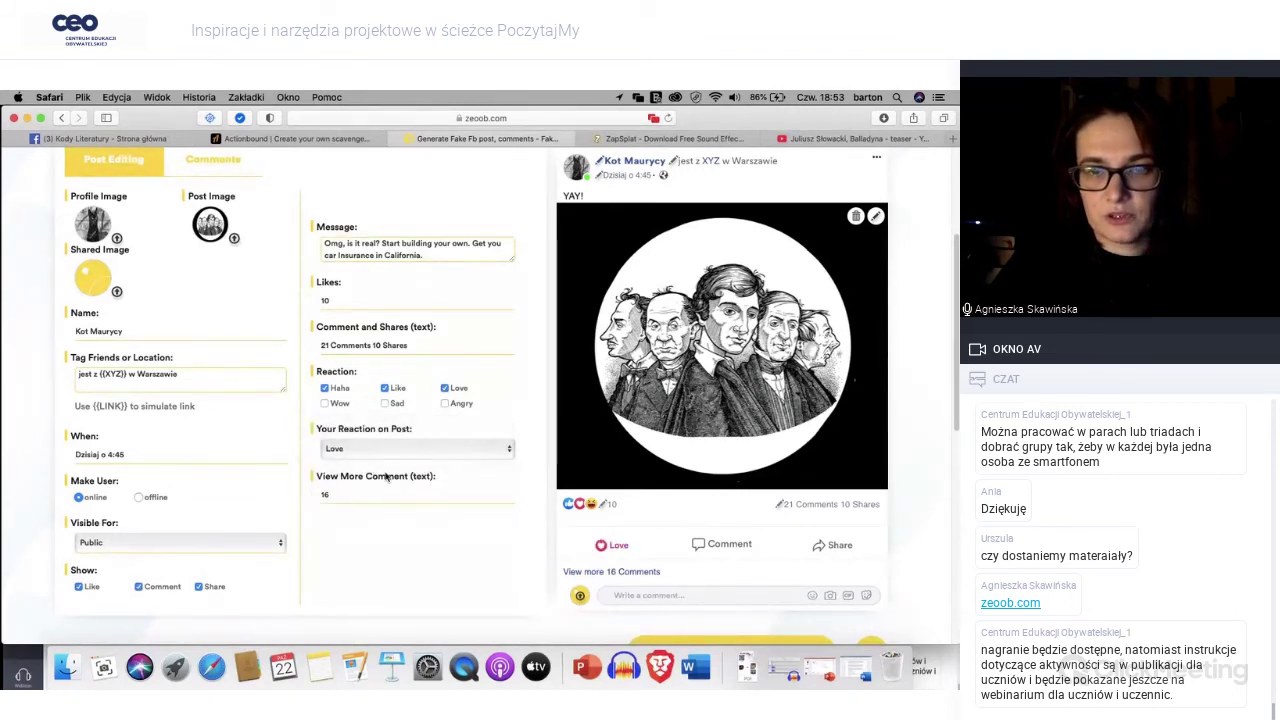
pyautogui.scroll(-2, 385, 530)
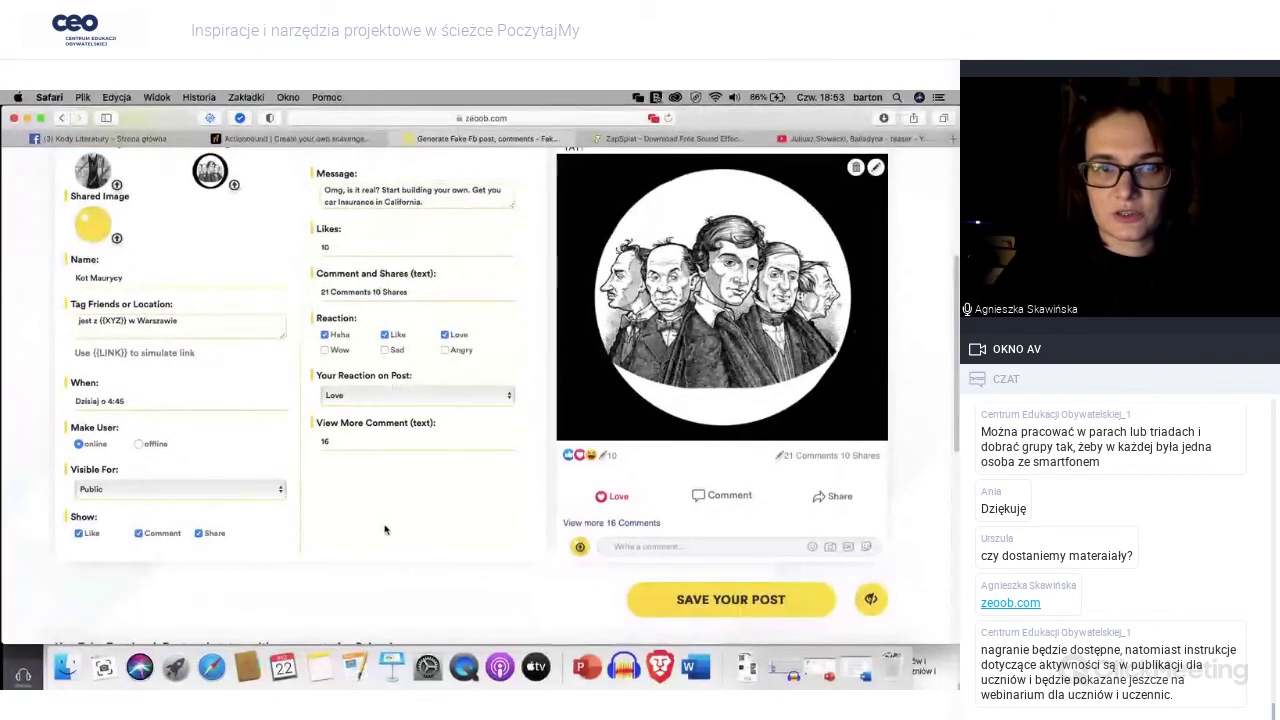
# Adjust the 'View more 16 Comments' count and switch to the Comments form
pyautogui.click(334, 441)
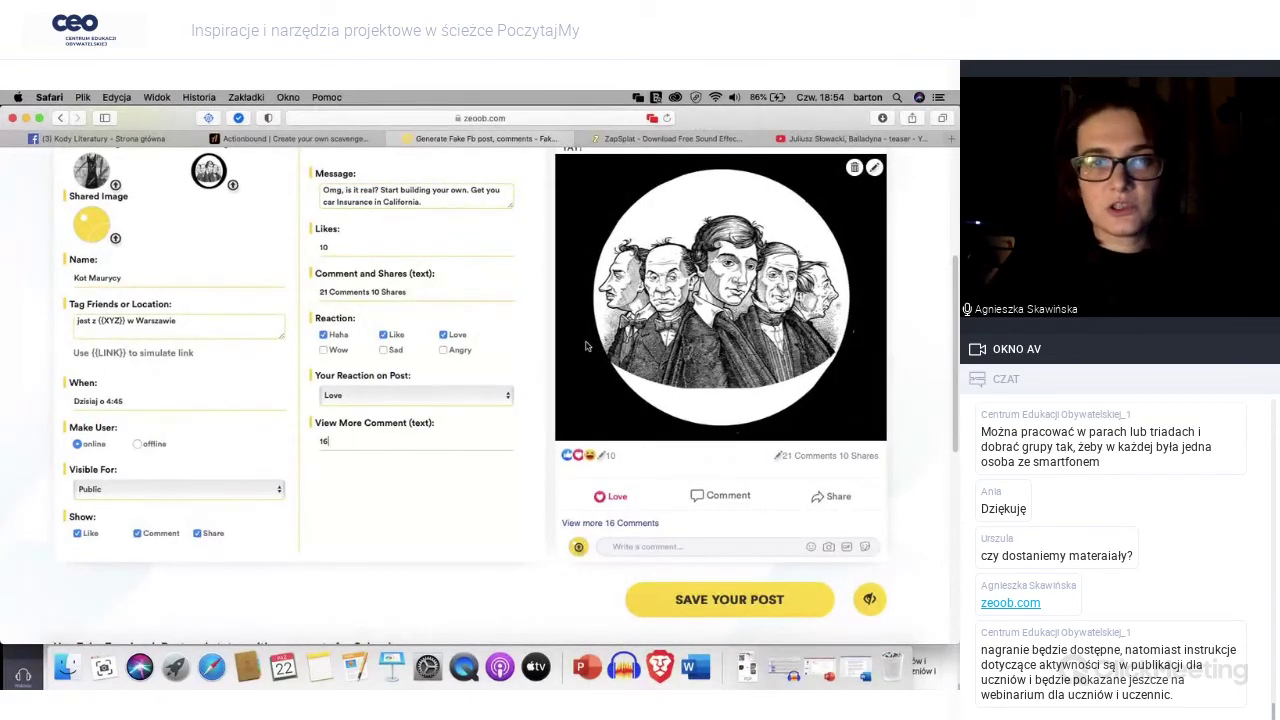
pyautogui.scroll(2, 503, 494)
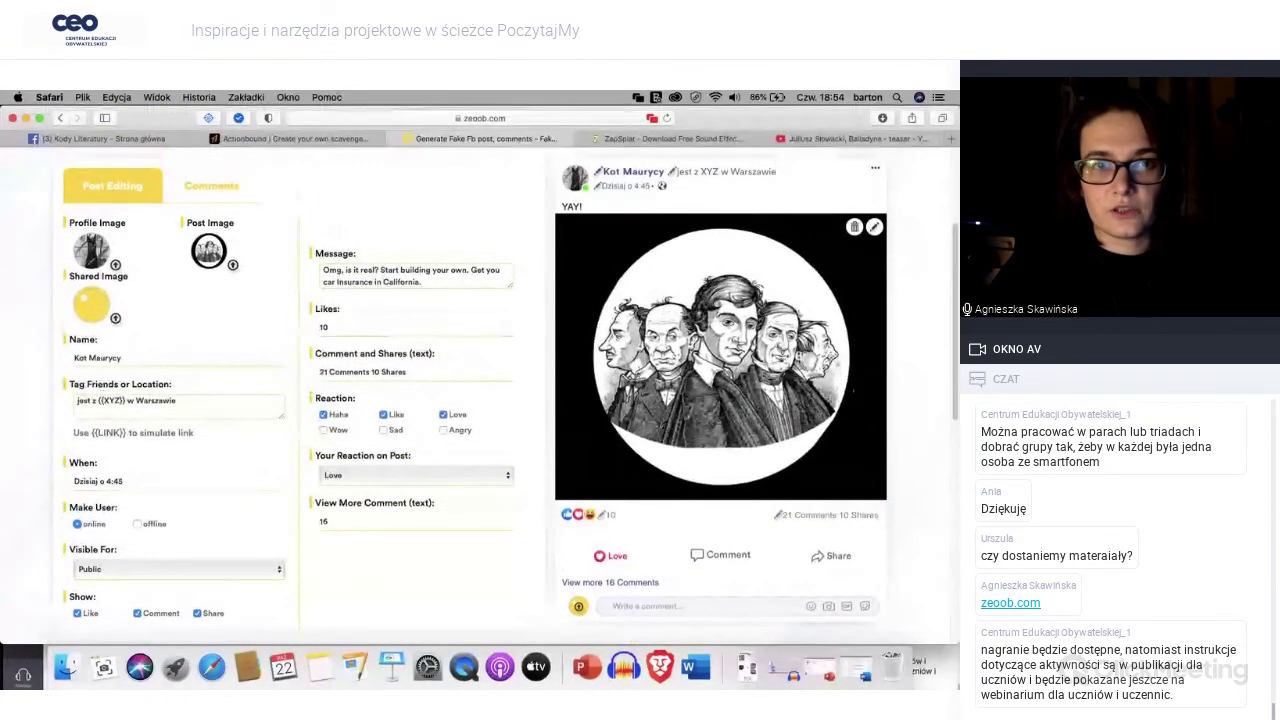
pyautogui.click(211, 186)
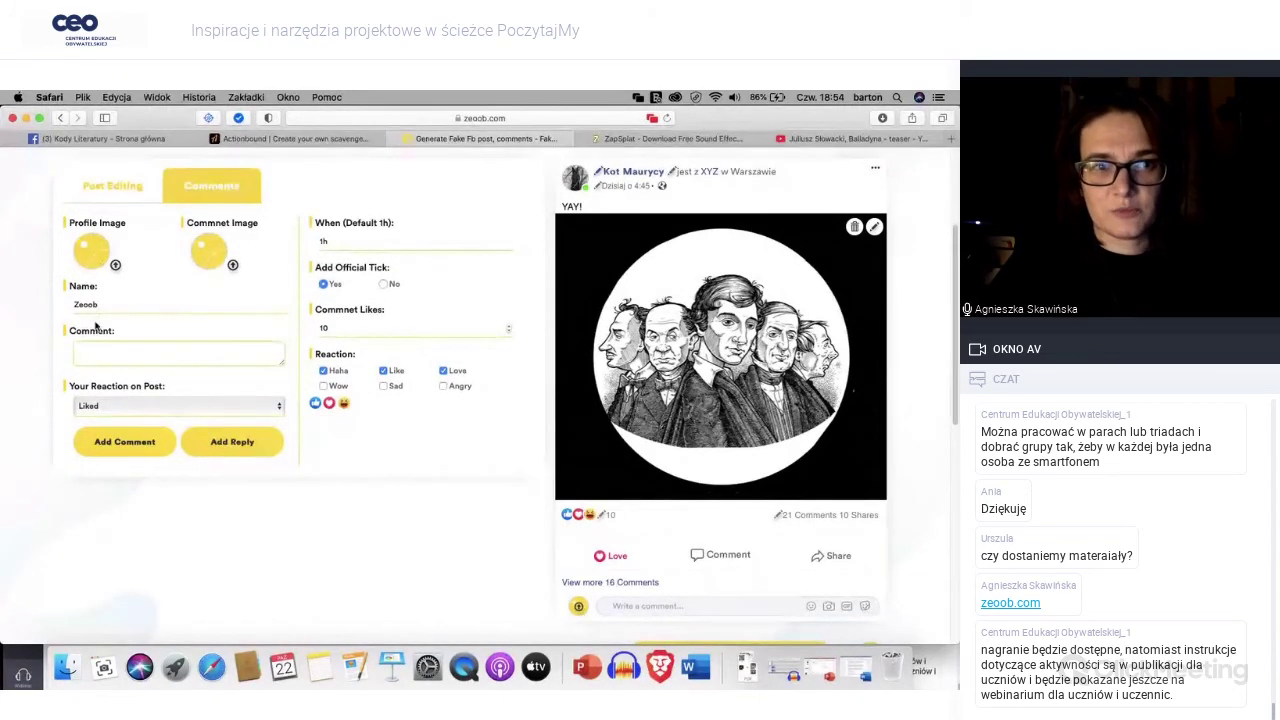
# Set the commenter name to Jasiek and edit the comment text
pyautogui.moveTo(108, 305); pyautogui.dragTo(55, 304)
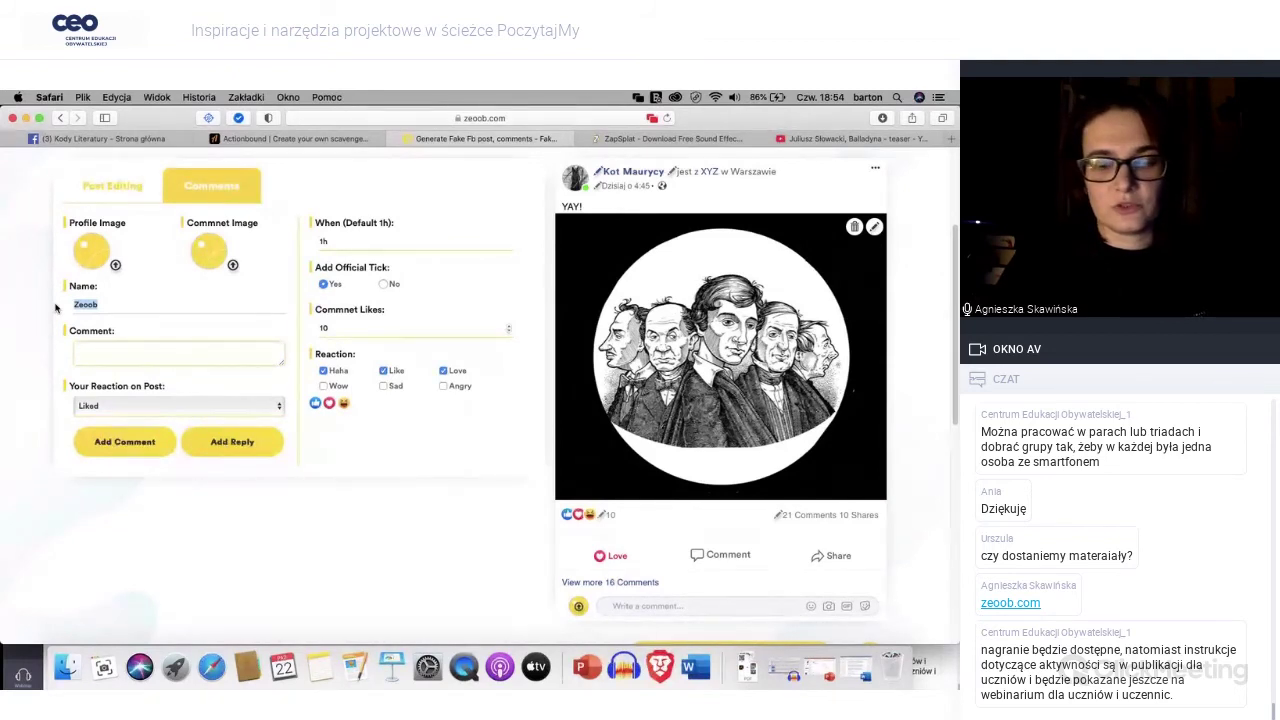
pyautogui.write('Jasiek')
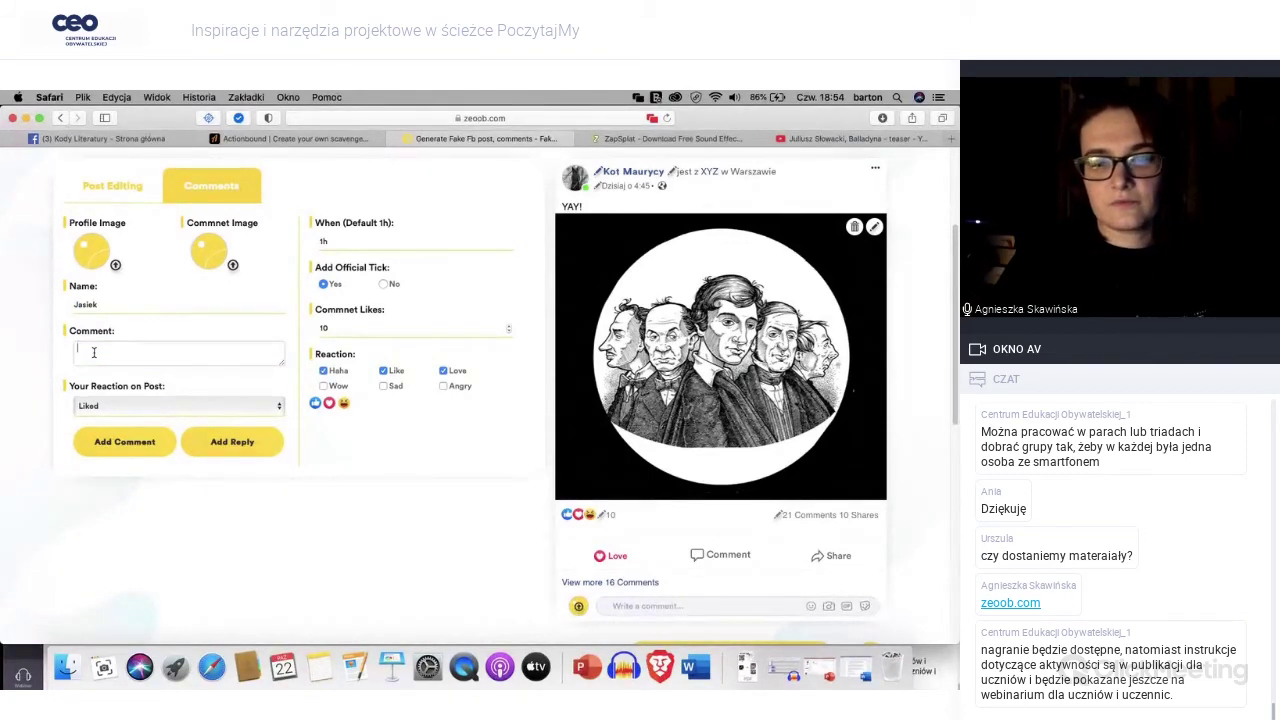
pyautogui.write('CI')
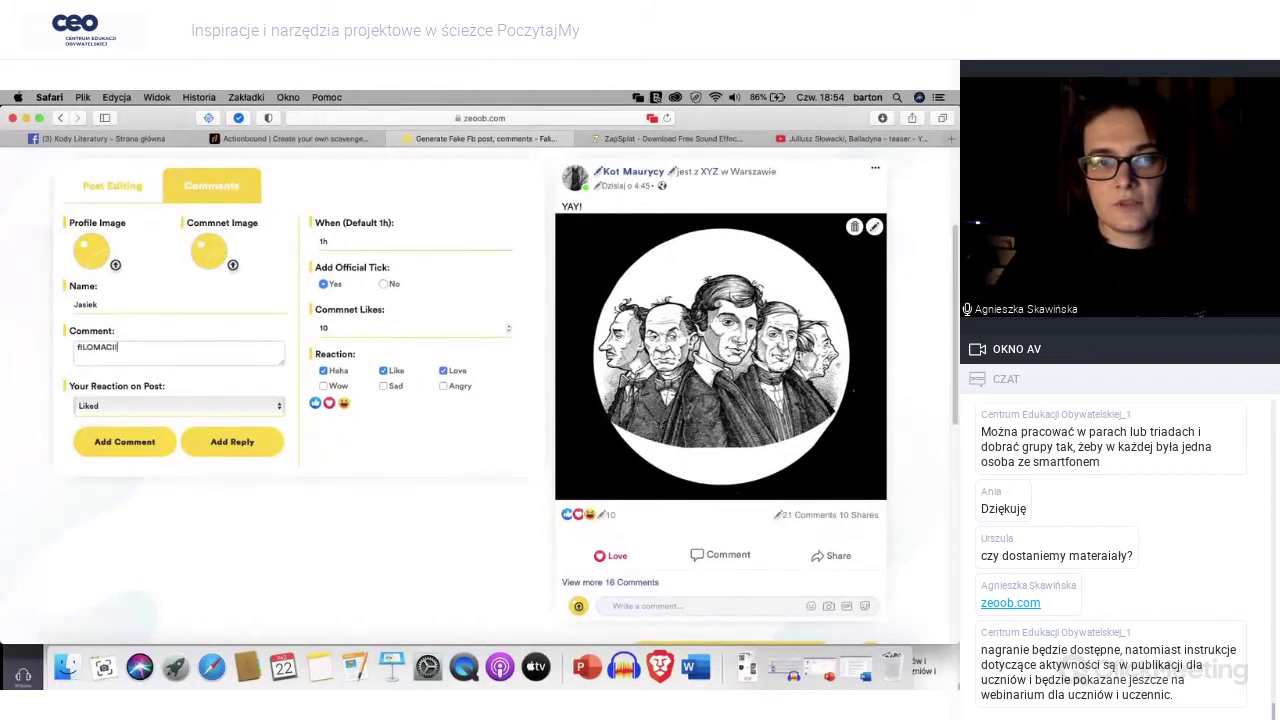
pyautogui.press('BackSpace')
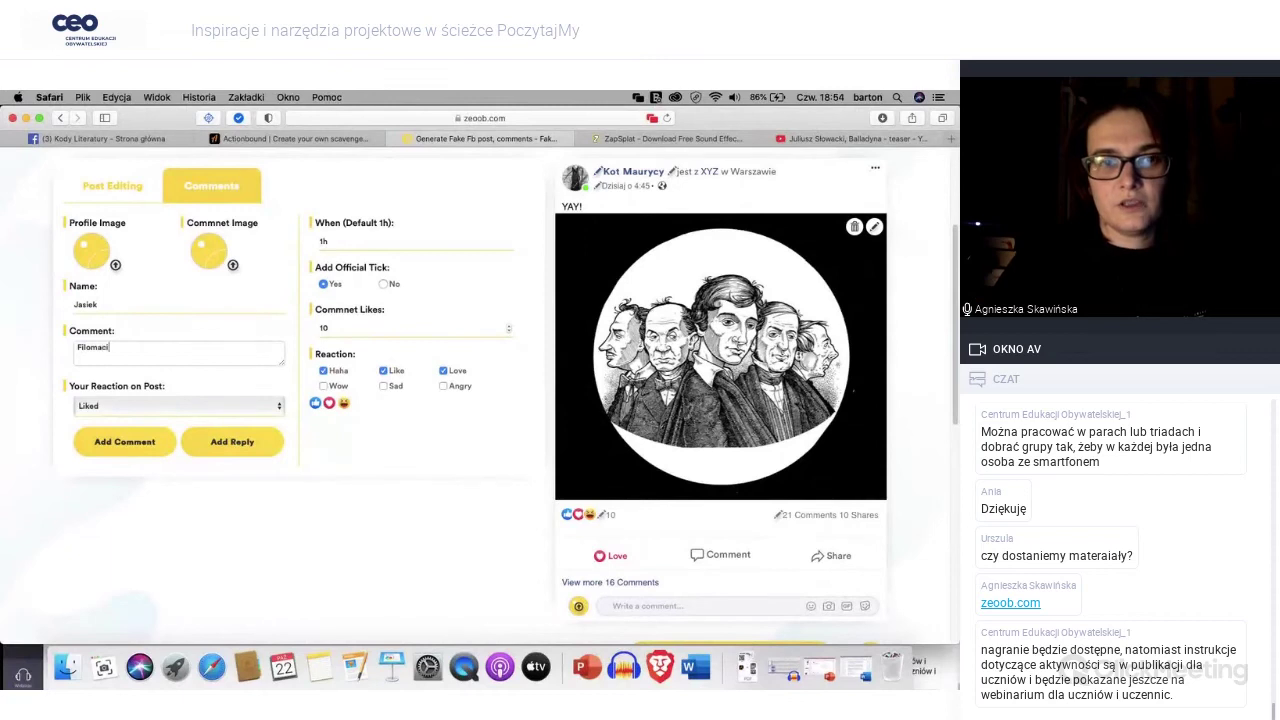
# Give the comment a Love reaction, no official tick and 8 likes, then add it
pyautogui.click(99, 408)
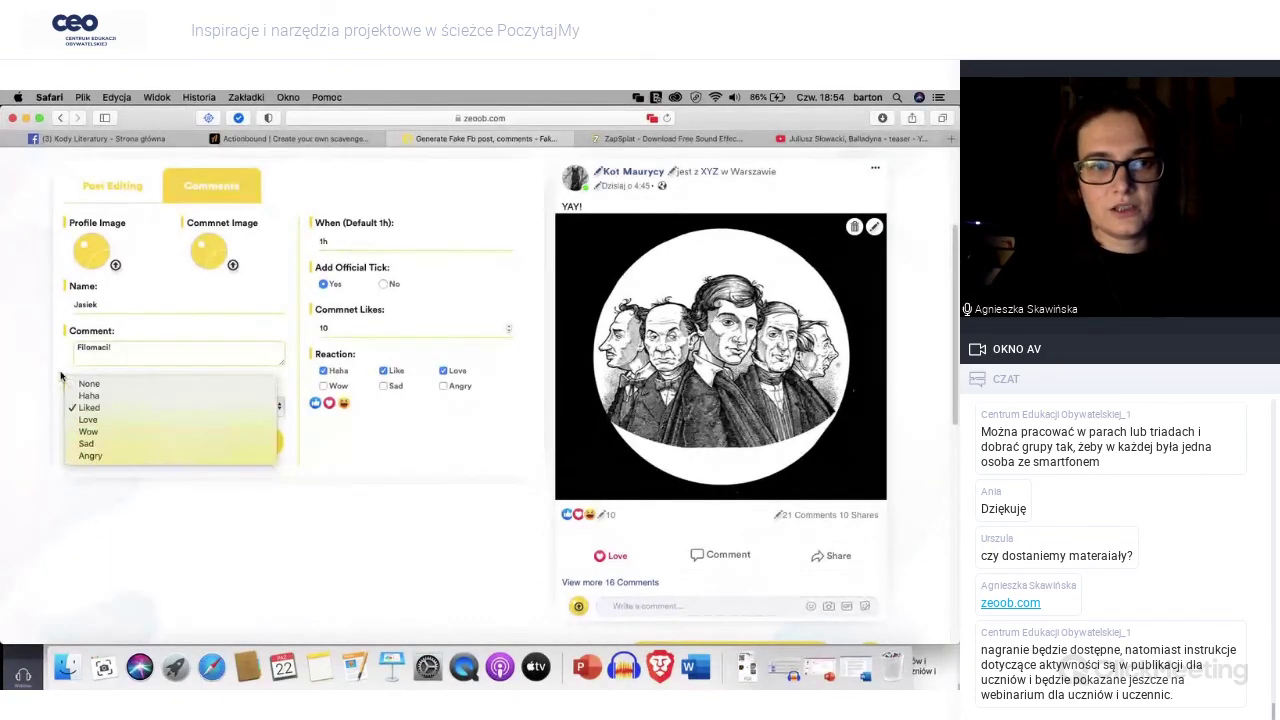
pyautogui.click(60, 378)
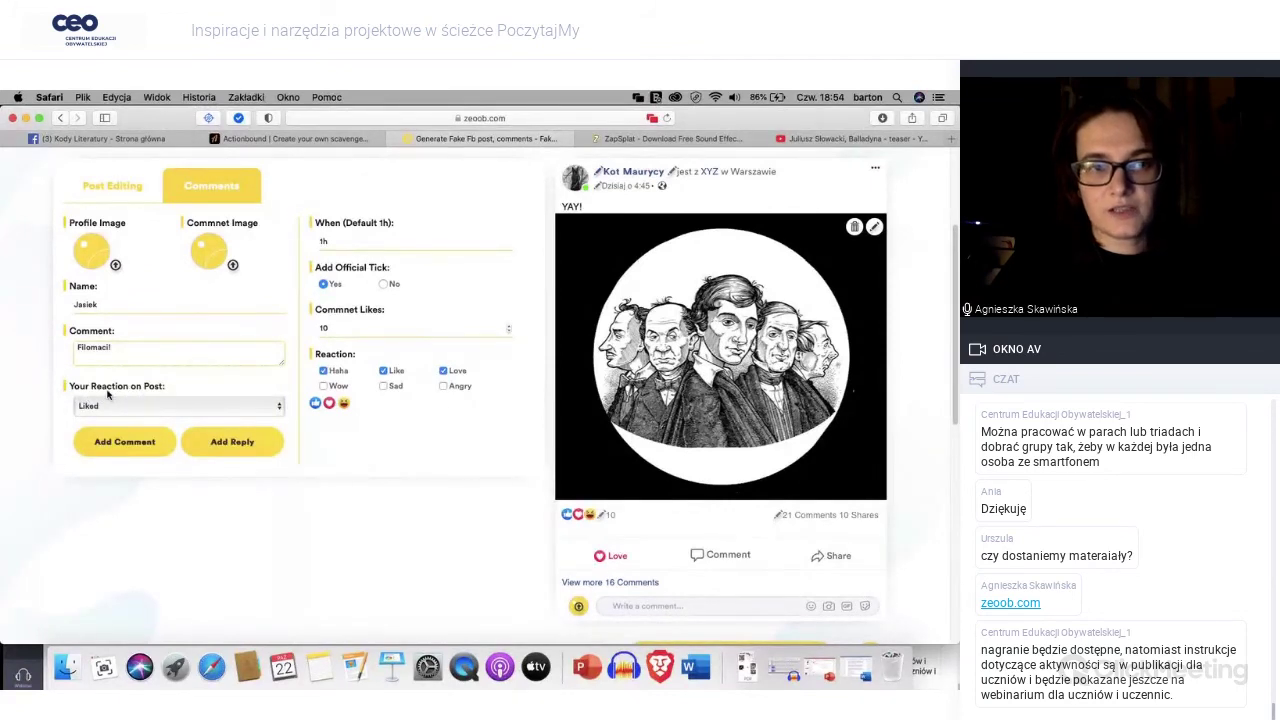
pyautogui.click(137, 400)
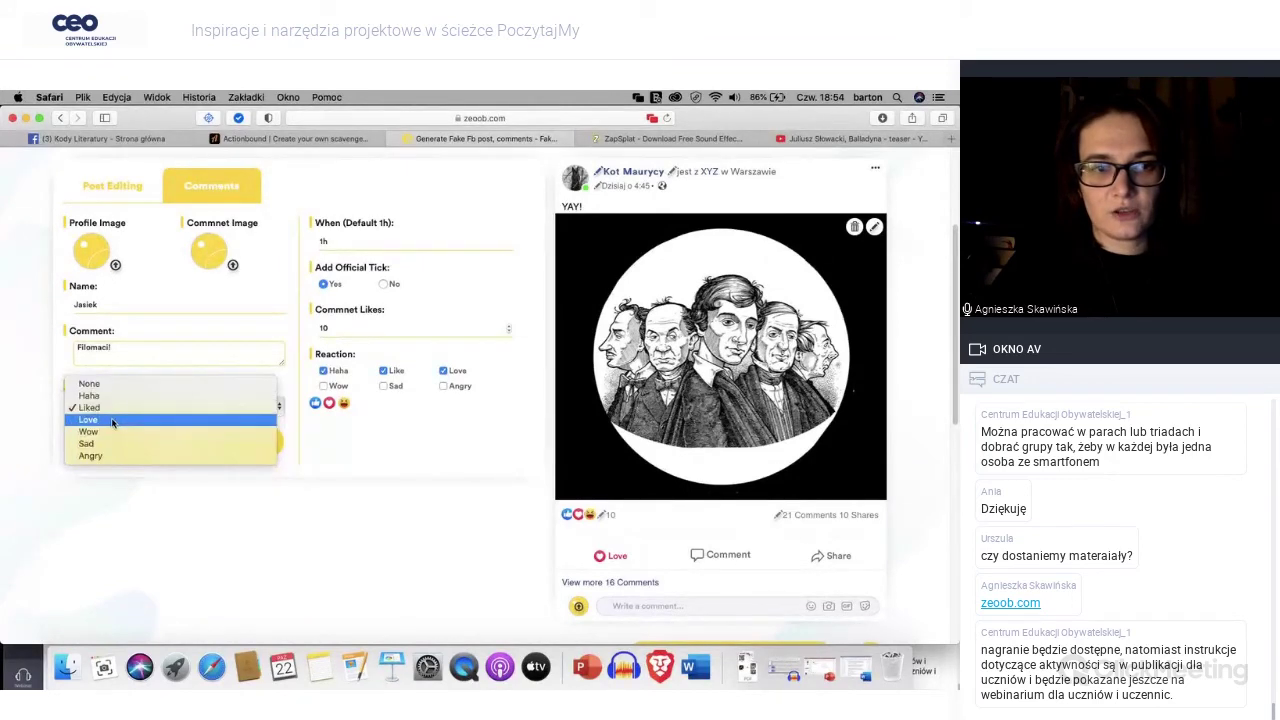
pyautogui.click(112, 420)
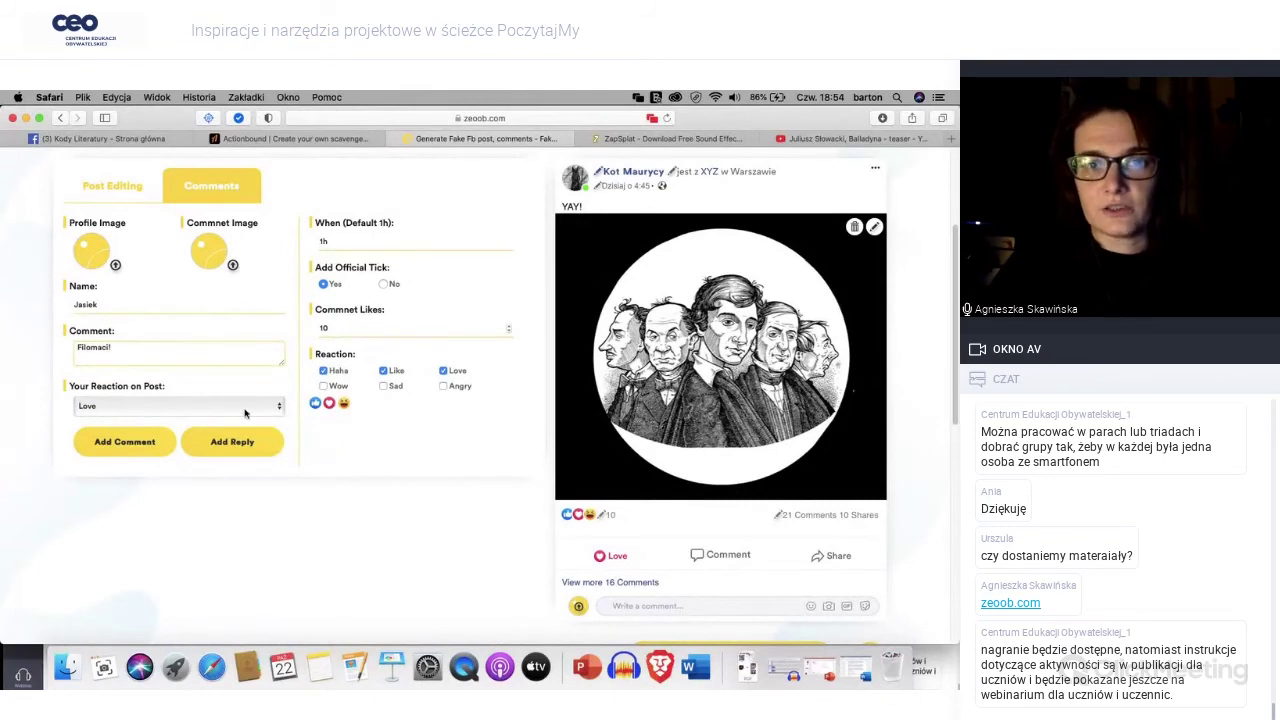
pyautogui.click(143, 439)
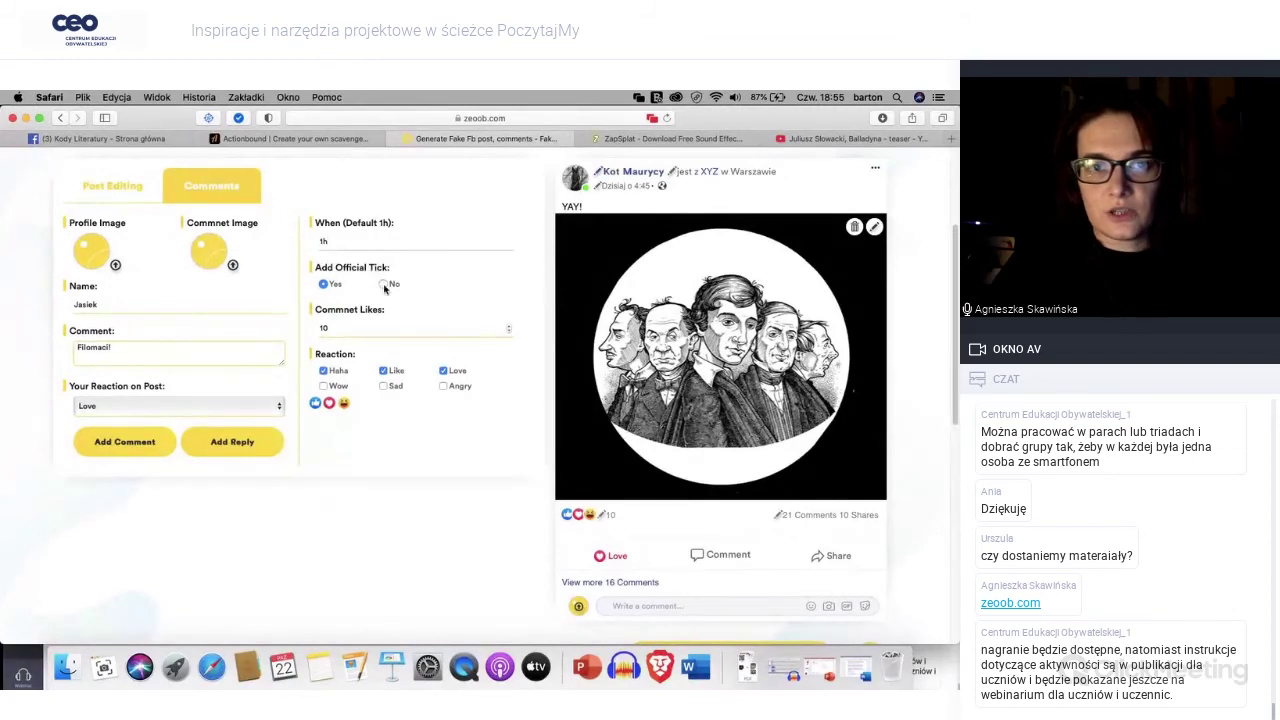
pyautogui.click(384, 285)
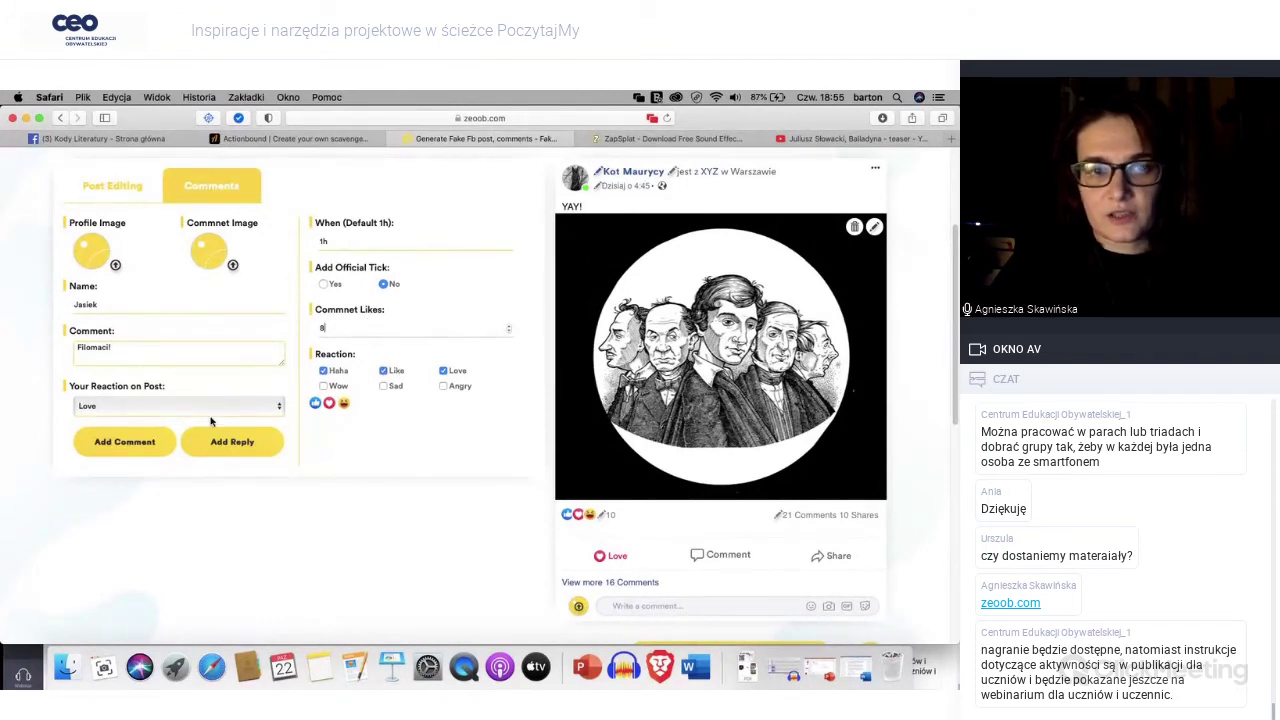
pyautogui.click(118, 451)
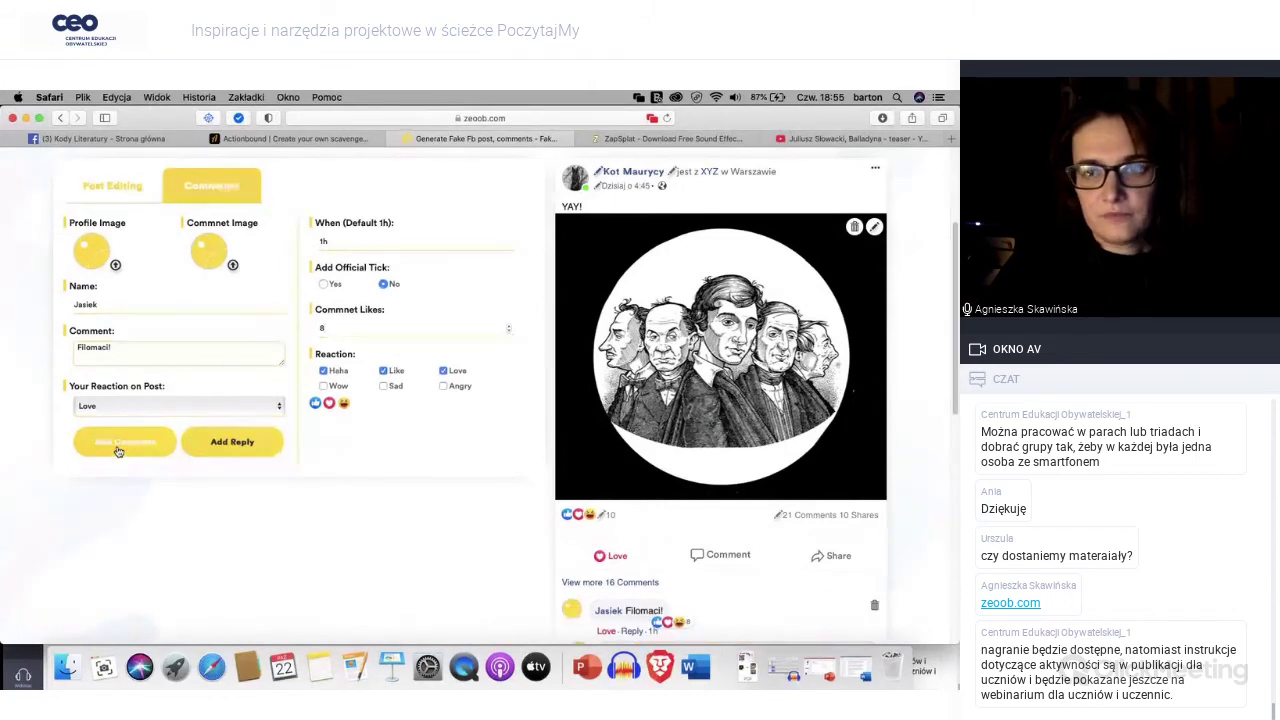
# Rename the commenter to Jasek, change the text to '?!!' and post it as a reply
pyautogui.scroll(-3, 758, 440)
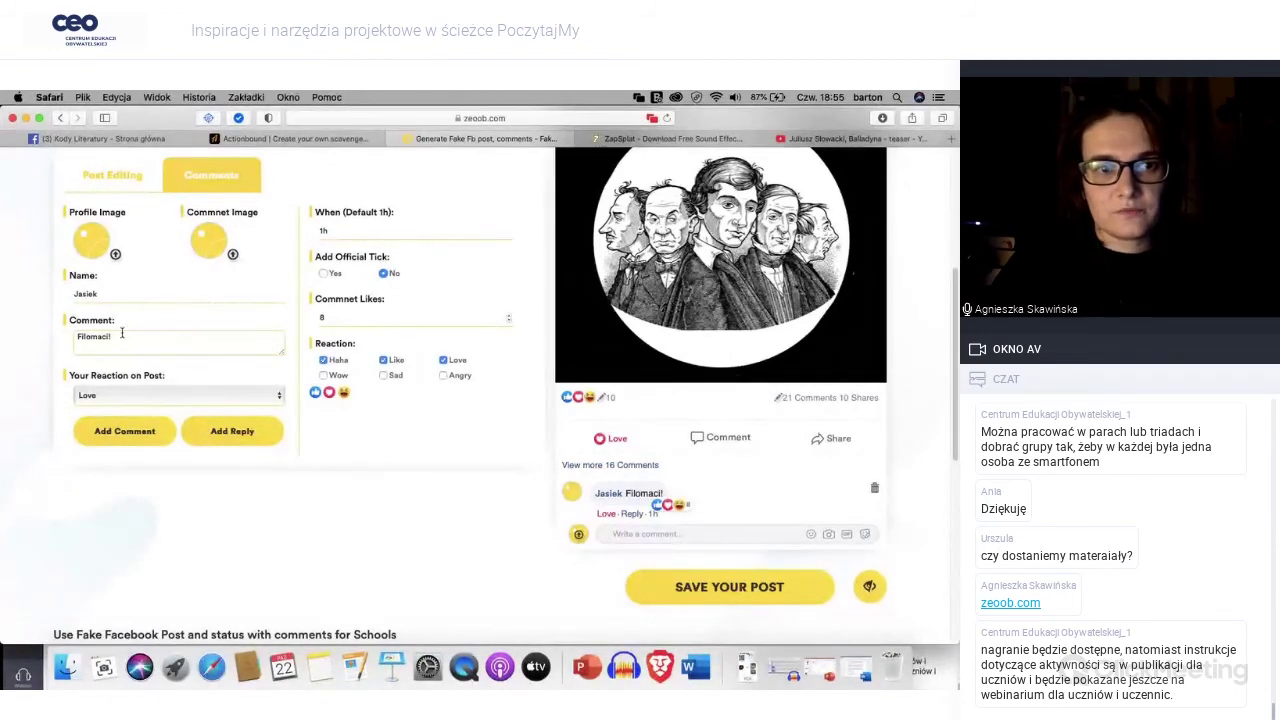
pyautogui.click(104, 293)
pyautogui.press('BackSpace')
pyautogui.press('BackSpace')
pyautogui.press('BackSpace')
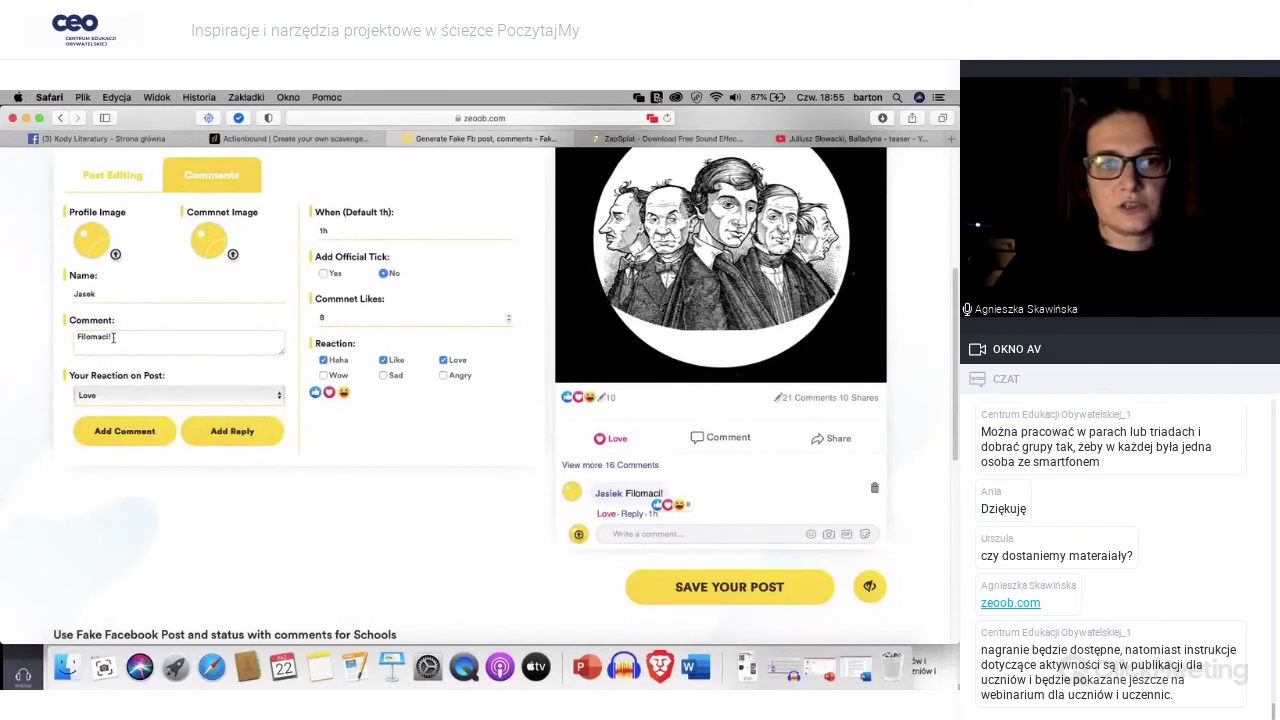
pyautogui.press('BackSpace')
pyautogui.press('BackSpace')
pyautogui.press('BackSpace')
pyautogui.press('BackSpace')
pyautogui.press('BackSpace')
pyautogui.press('BackSpace')
pyautogui.press('BackSpace')
pyautogui.press('BackSpace')
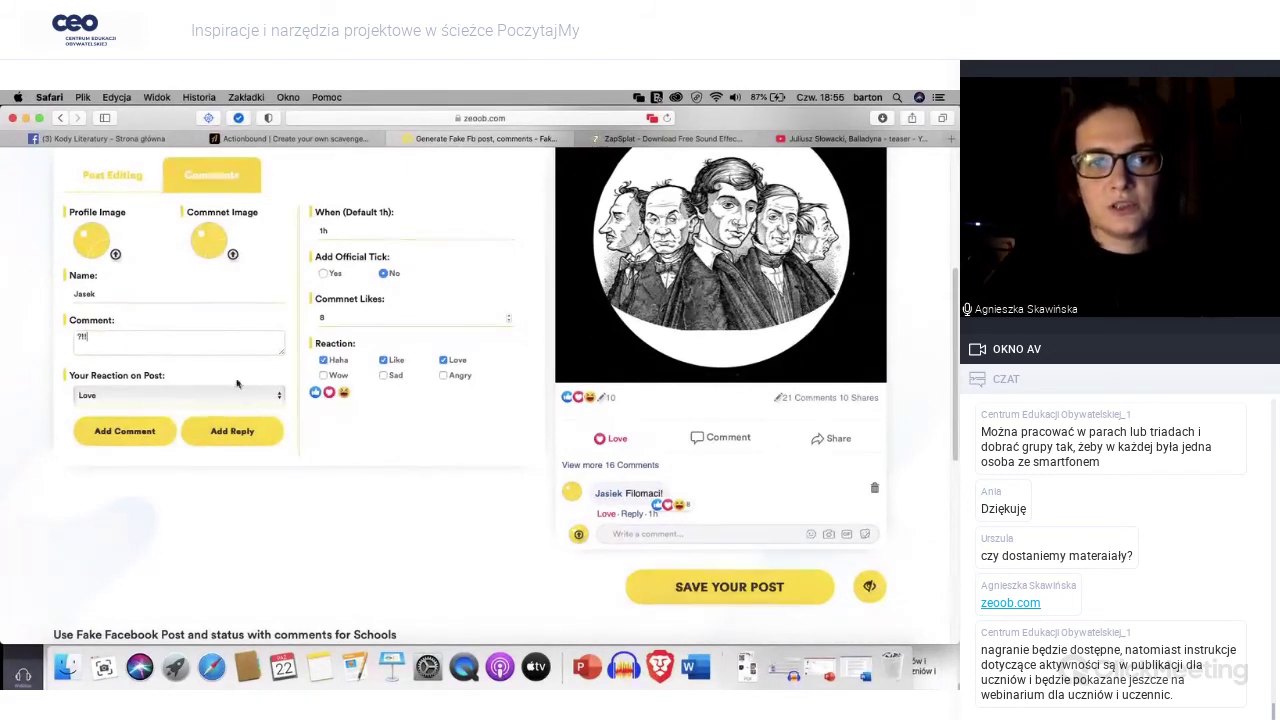
pyautogui.click(241, 432)
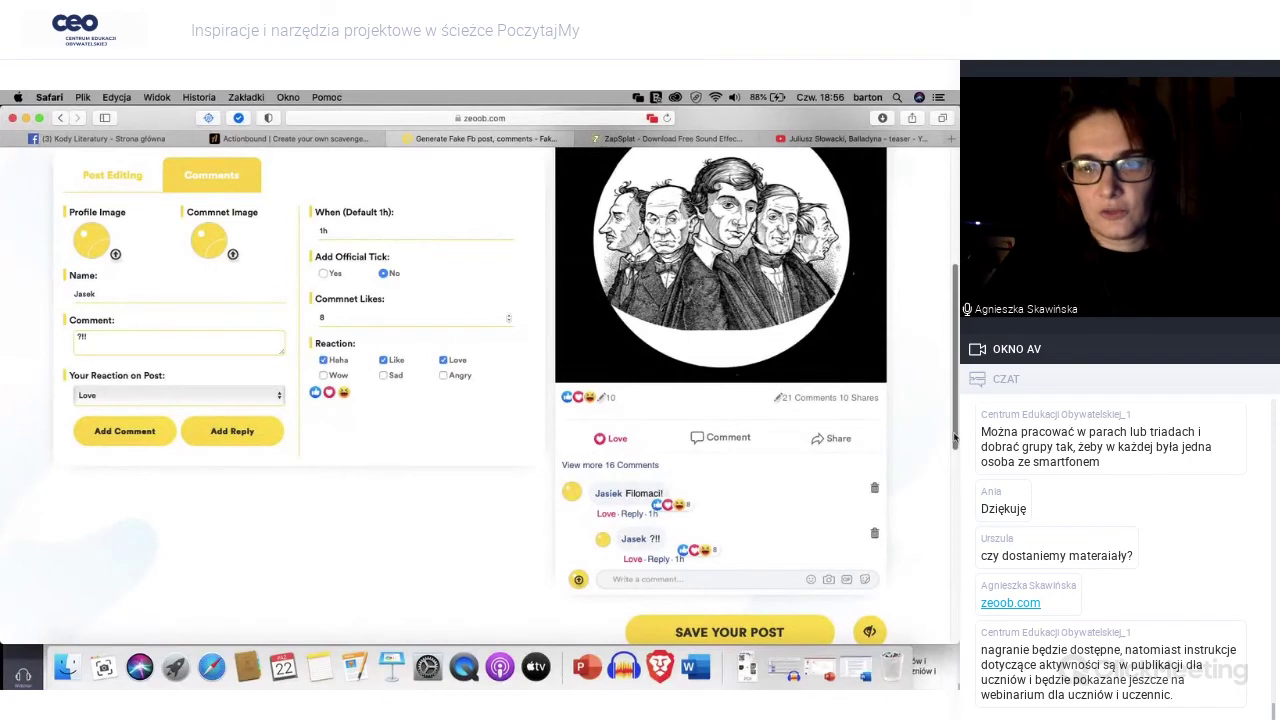
pyautogui.moveTo(956, 436); pyautogui.dragTo(956, 466)
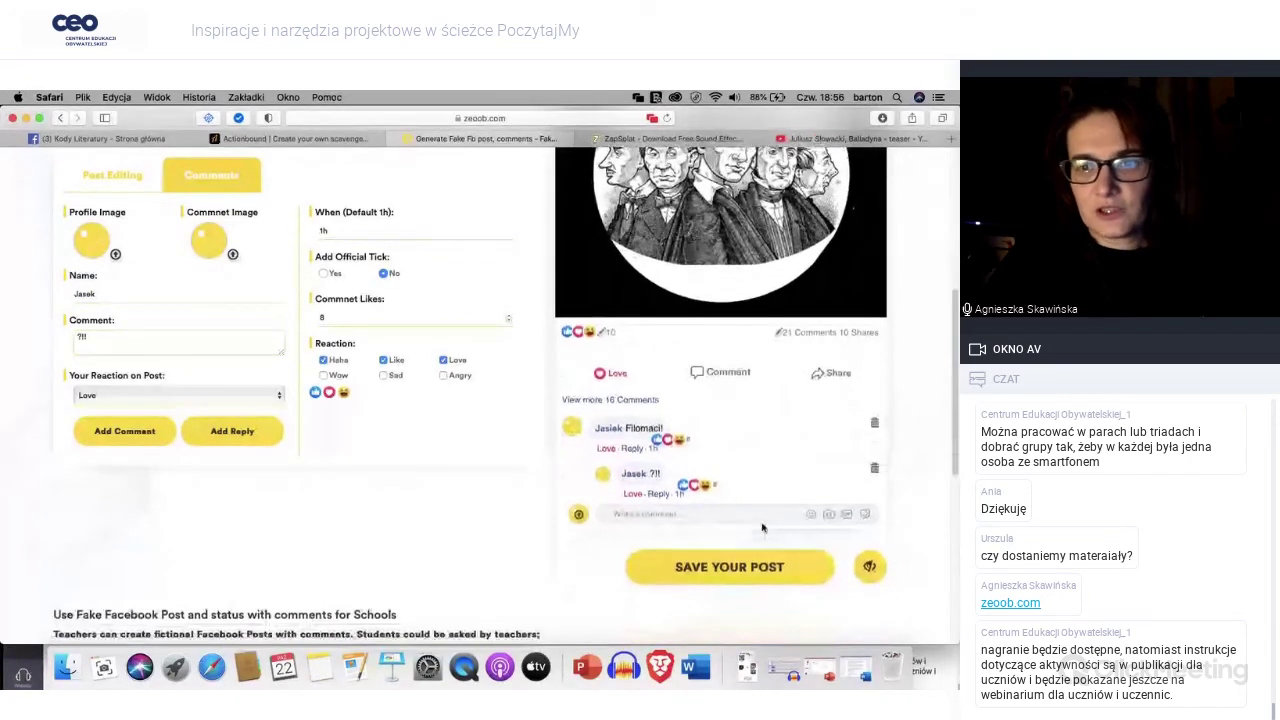
pyautogui.scroll(3, 947, 404)
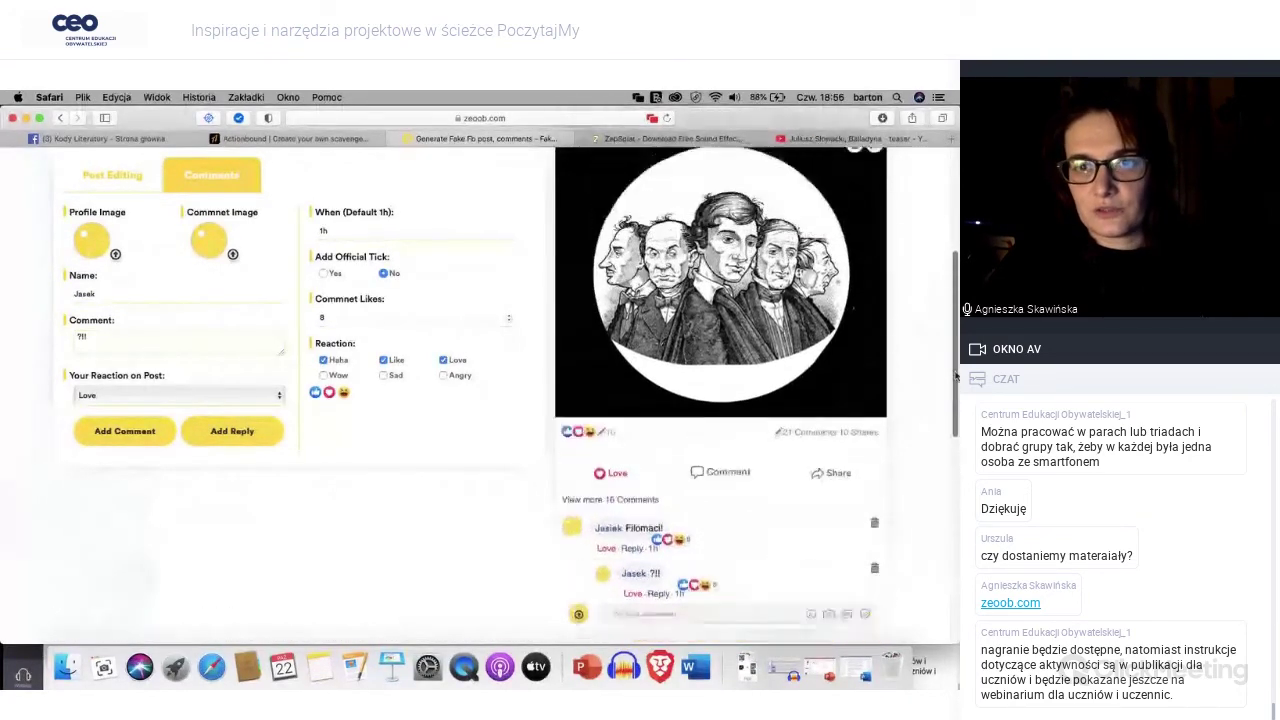
pyautogui.scroll(-4, 745, 488)
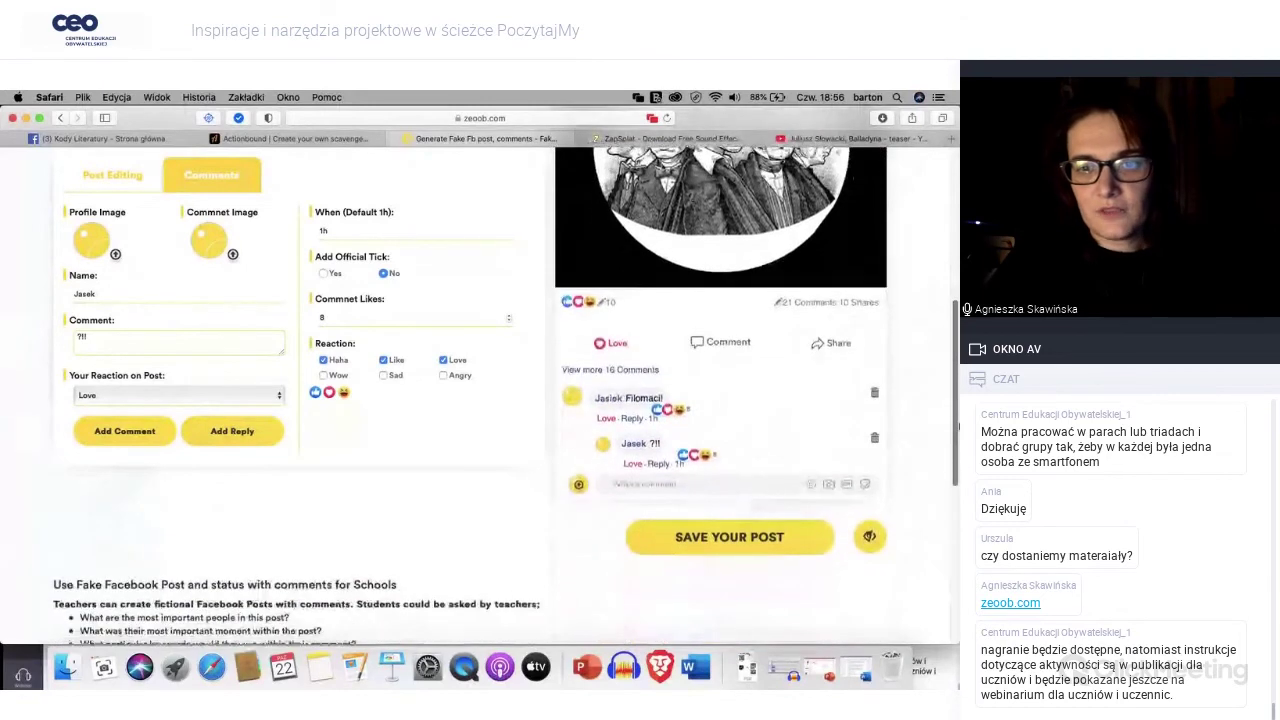
# Save the finished post, download it as a PNG, and show the Downloads stack
pyautogui.click(720, 536)
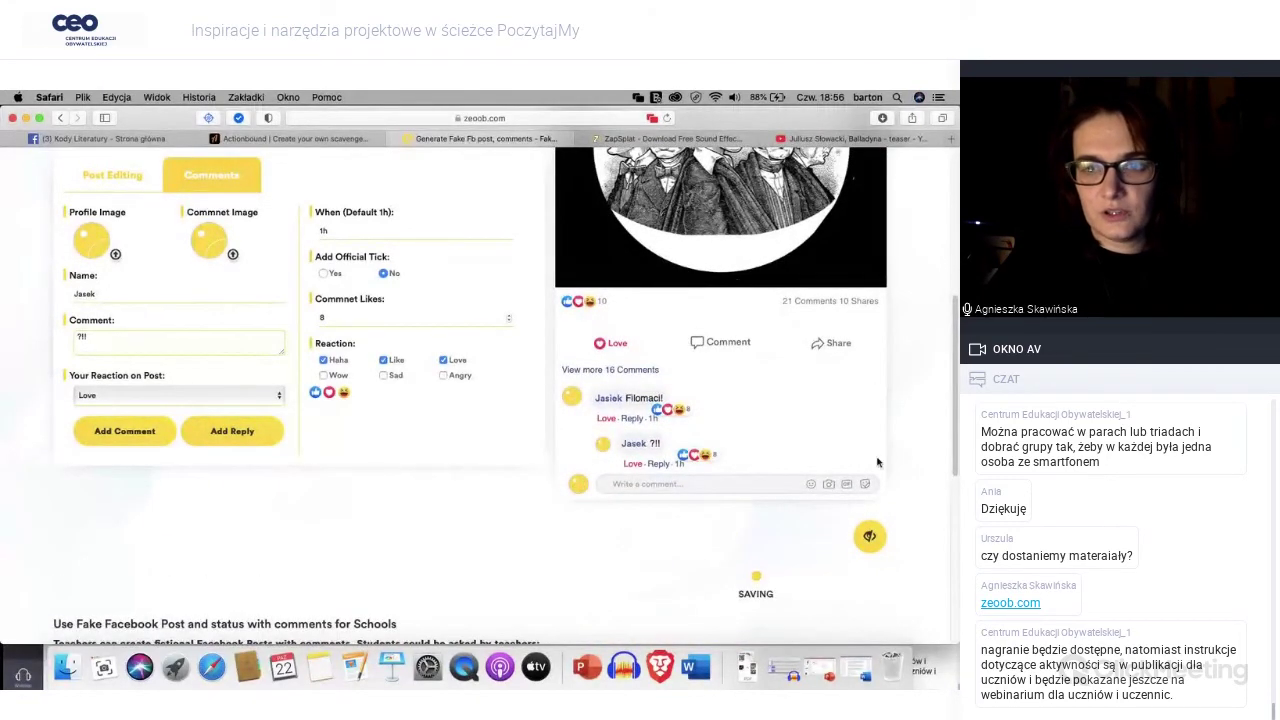
pyautogui.moveTo(957, 423); pyautogui.dragTo(957, 481)
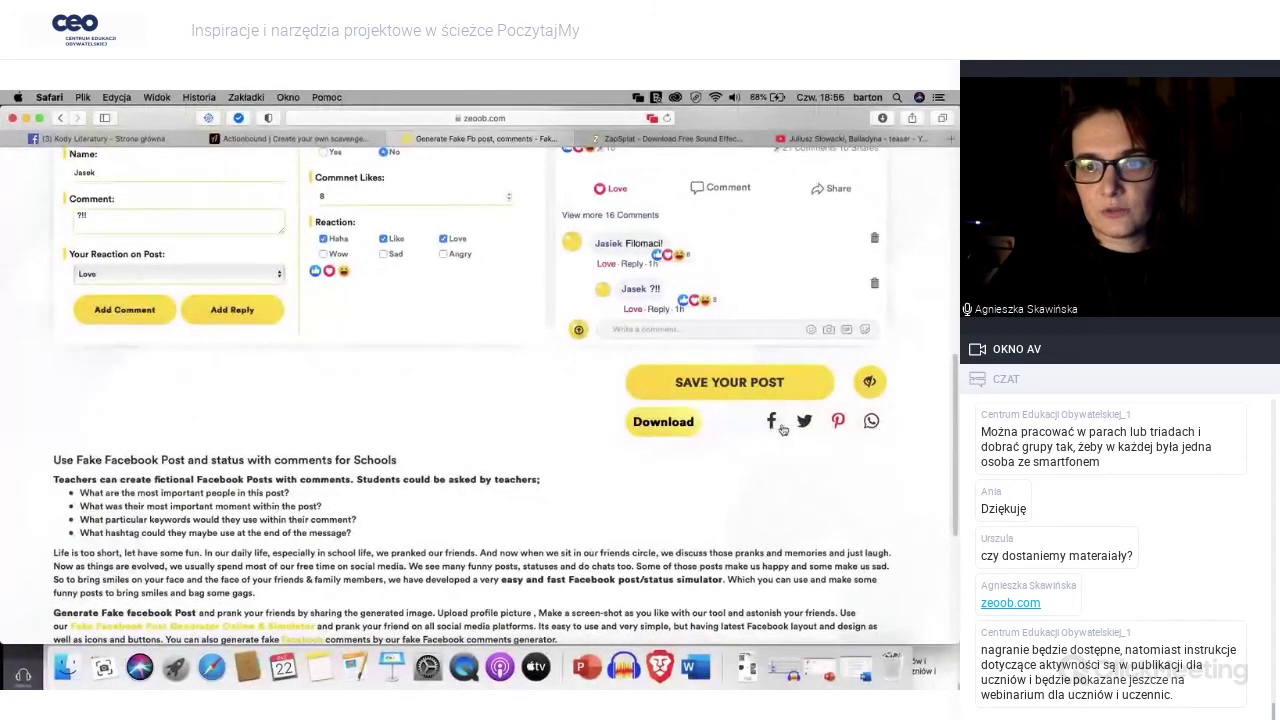
pyautogui.click(651, 424)
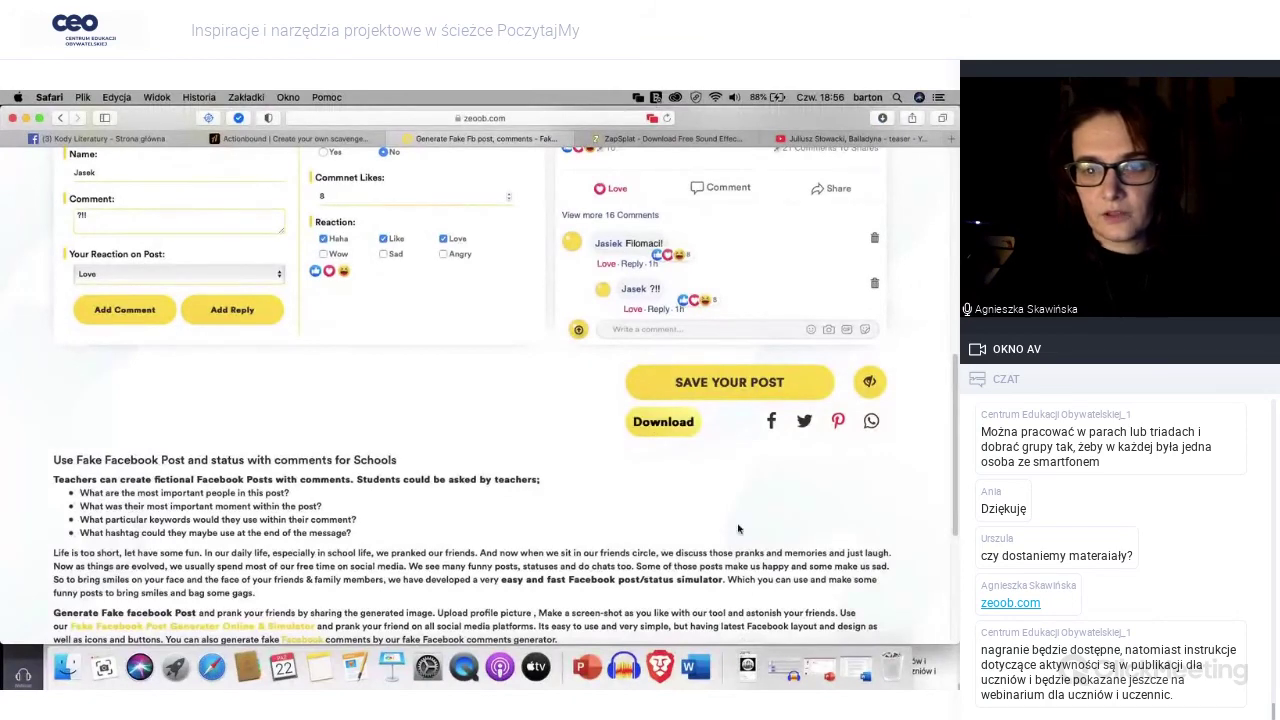
pyautogui.click(748, 665)
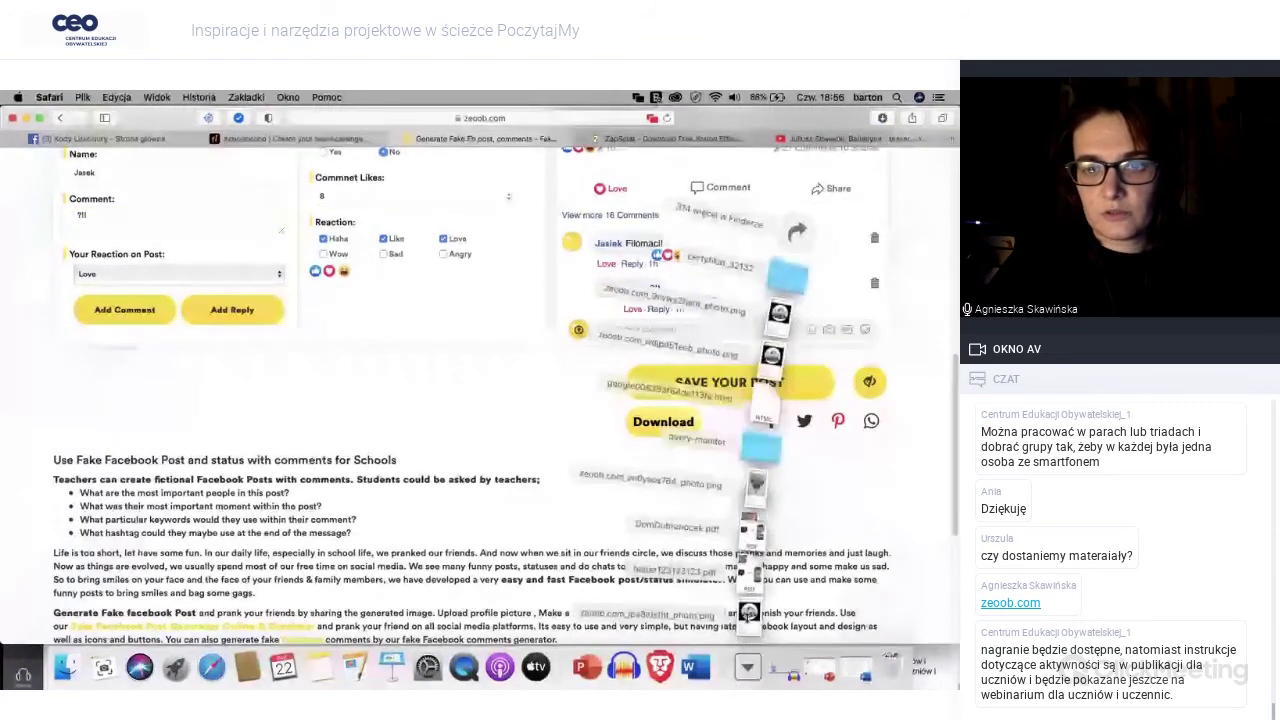
# Check the downloaded PNG in Preview, close it, and stop screen sharing in ClickMeeting
pyautogui.click(610, 353)
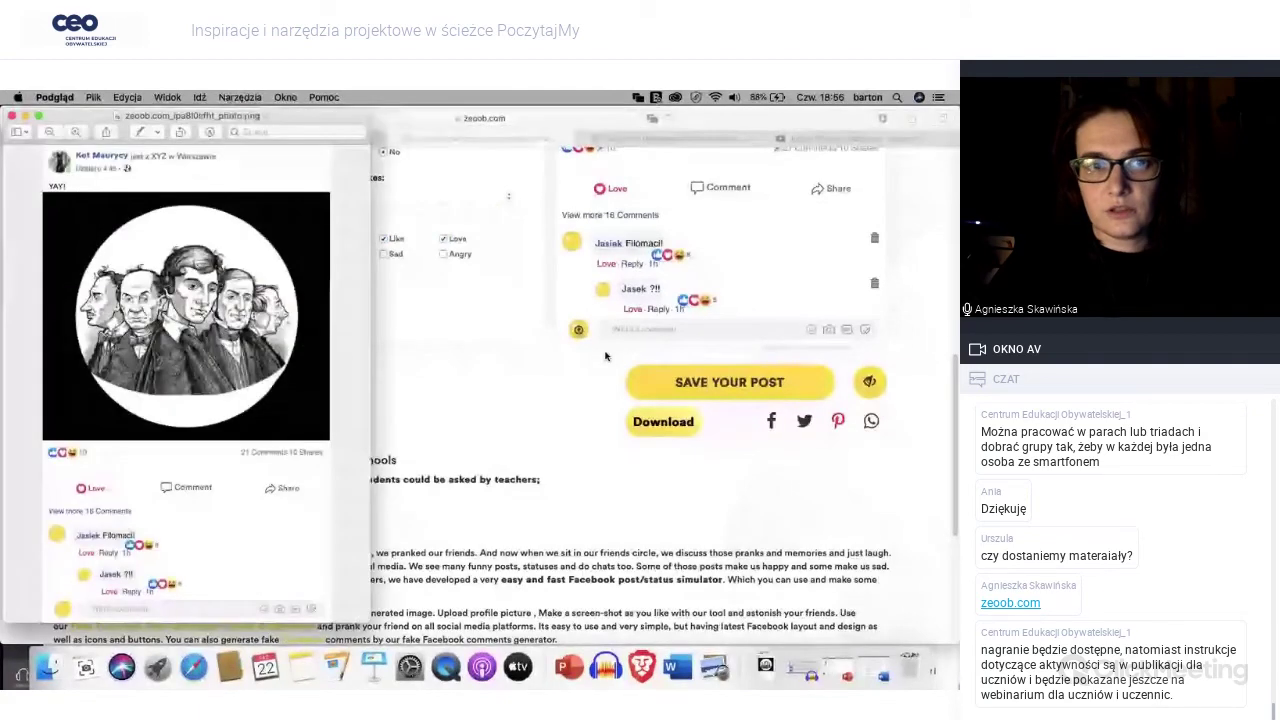
pyautogui.moveTo(268, 113); pyautogui.dragTo(492, 115)
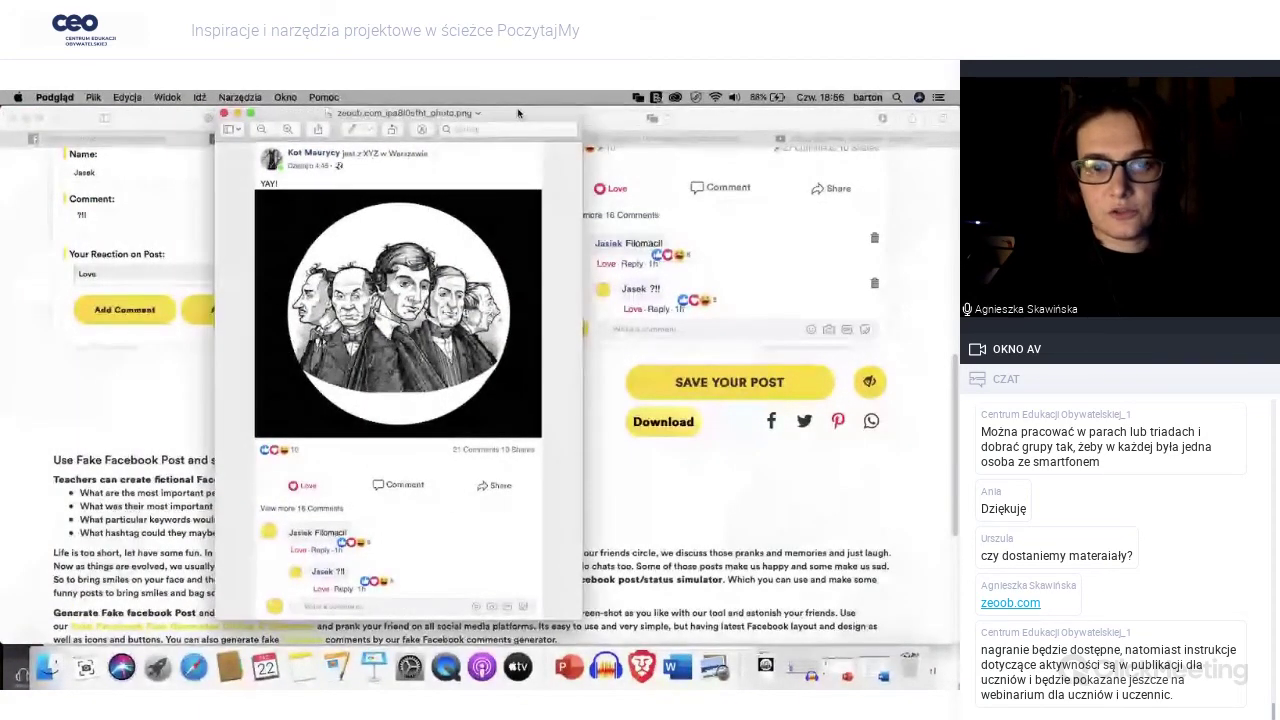
pyautogui.click(225, 114)
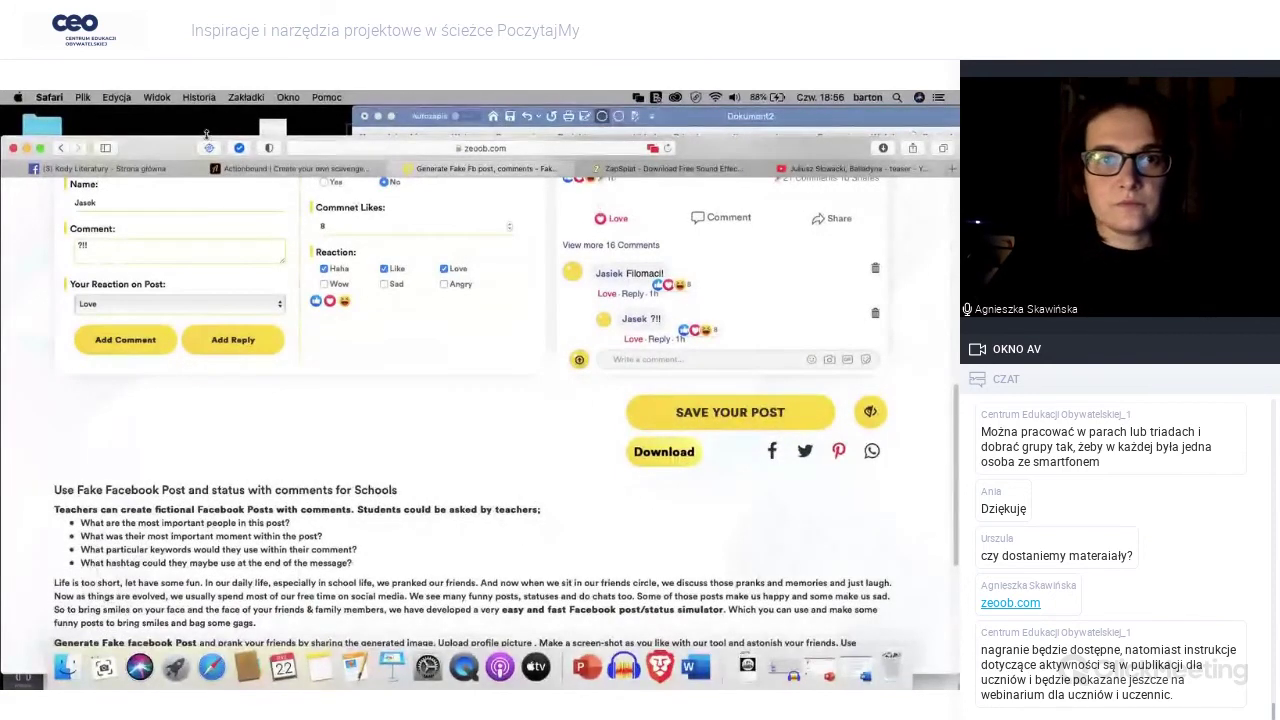
pyautogui.press('super+Tab')
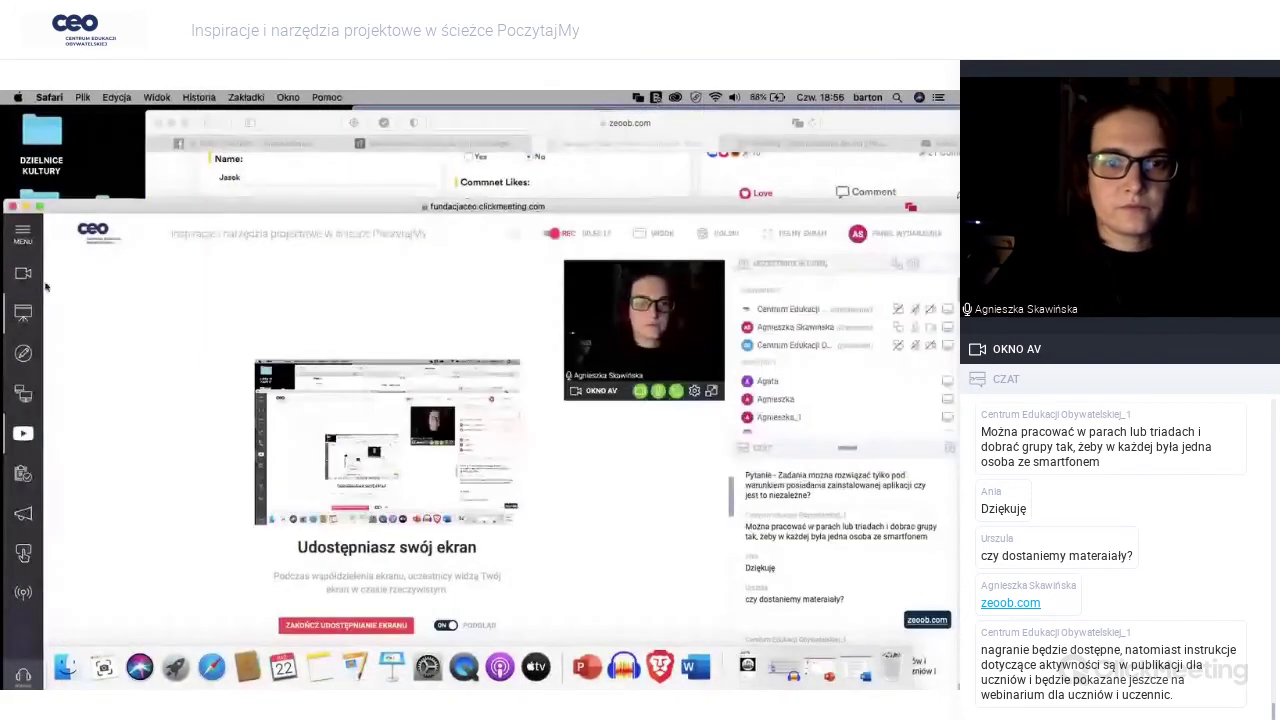
pyautogui.click(346, 625)
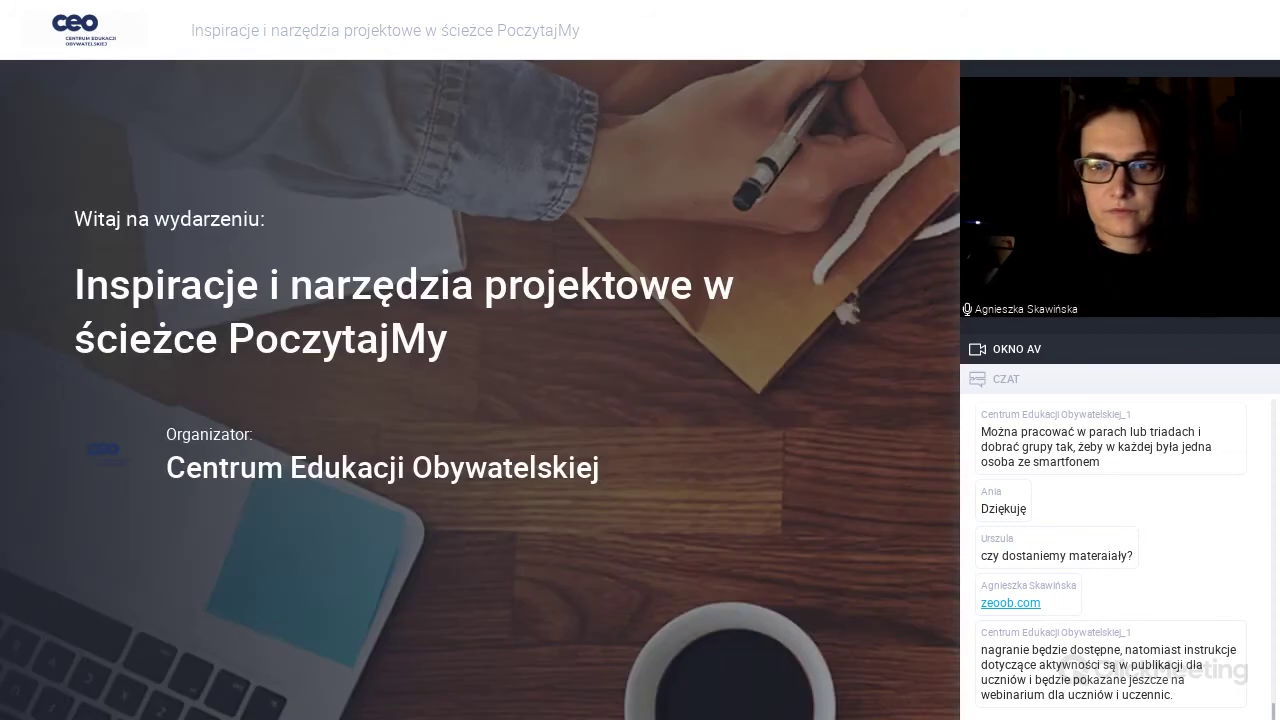